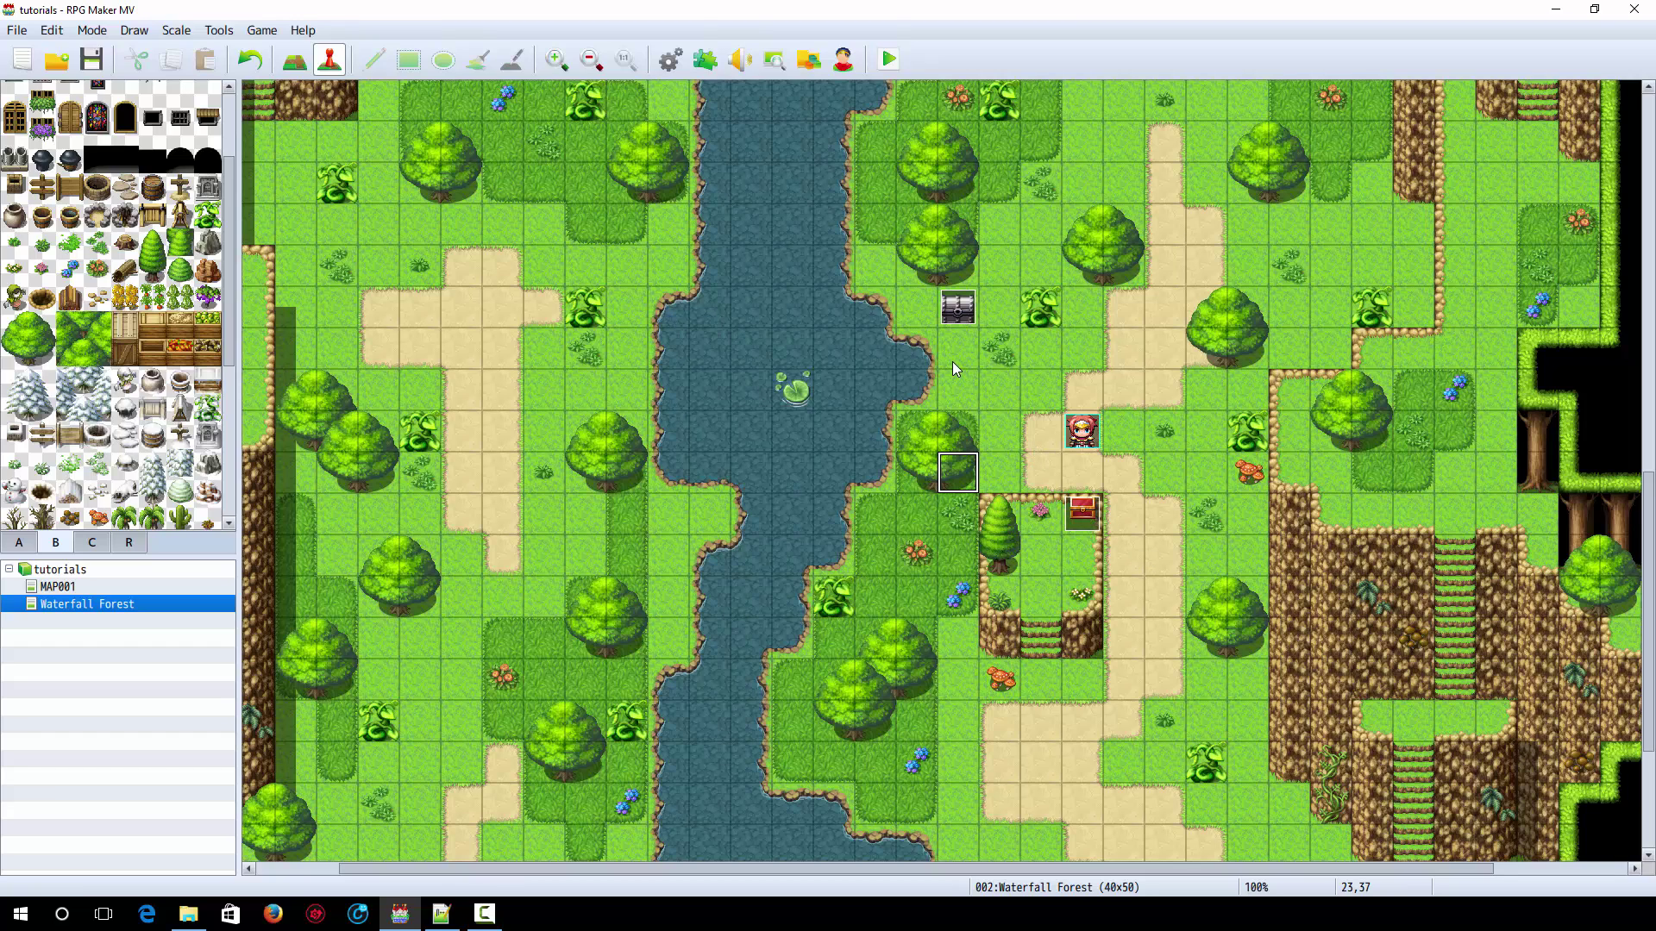
# Select the red cliff-top chest, then click empty tiles beside it on the Waterfall Forest map
pyautogui.click(1083, 507)
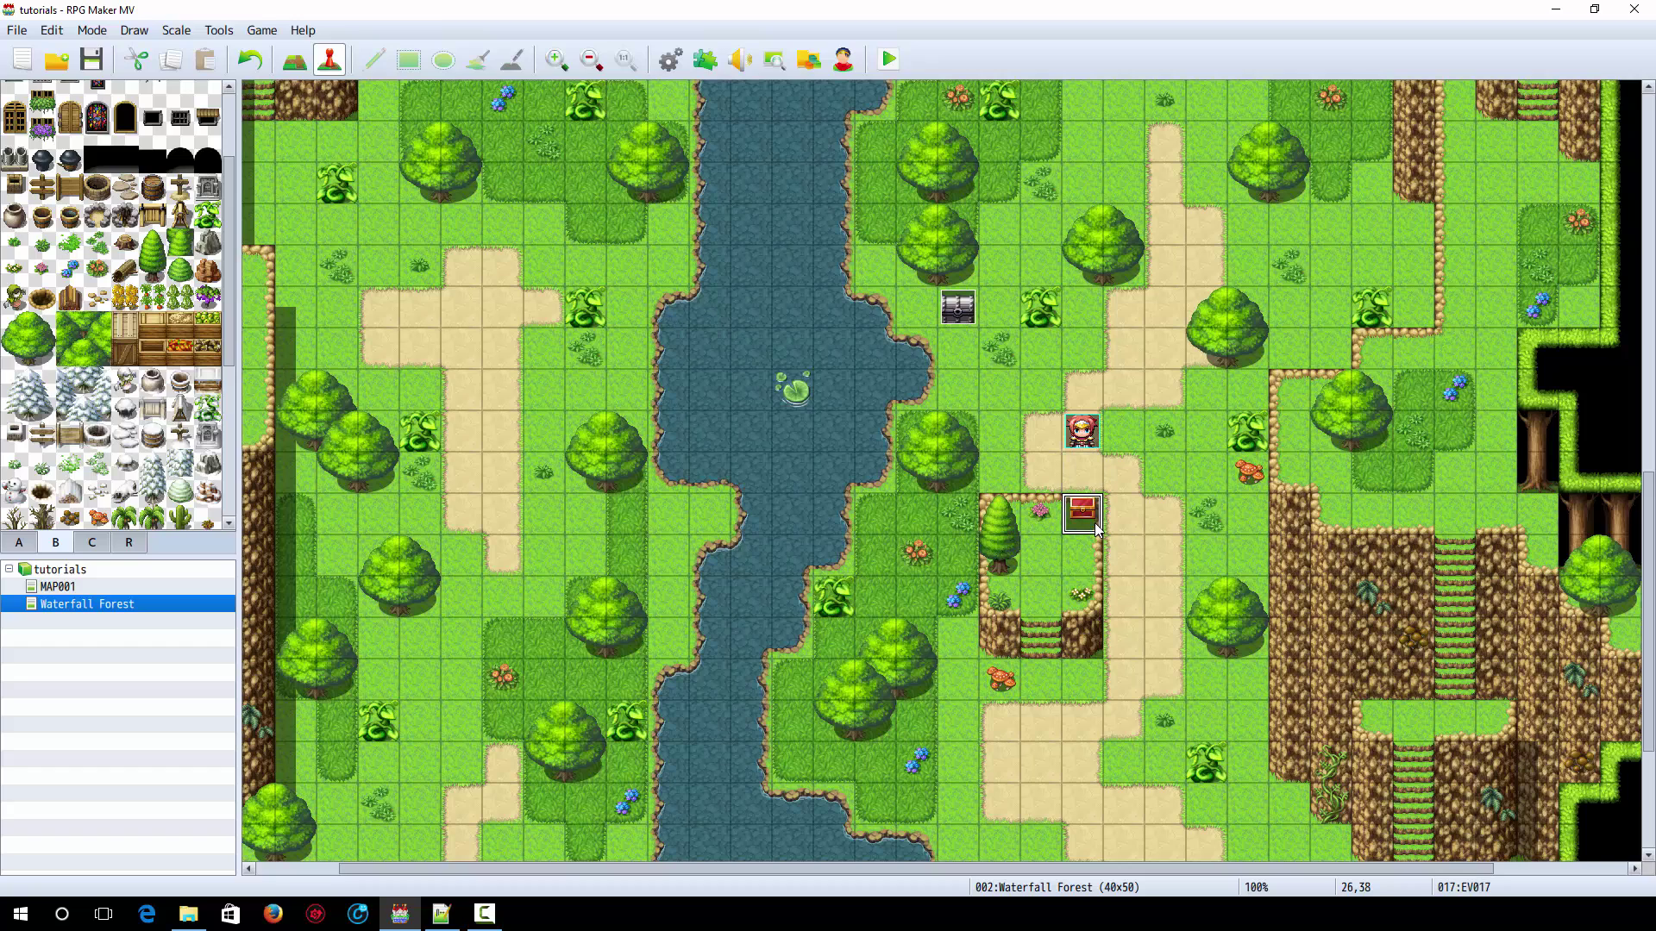
pyautogui.click(1123, 532)
pyautogui.click(1034, 541)
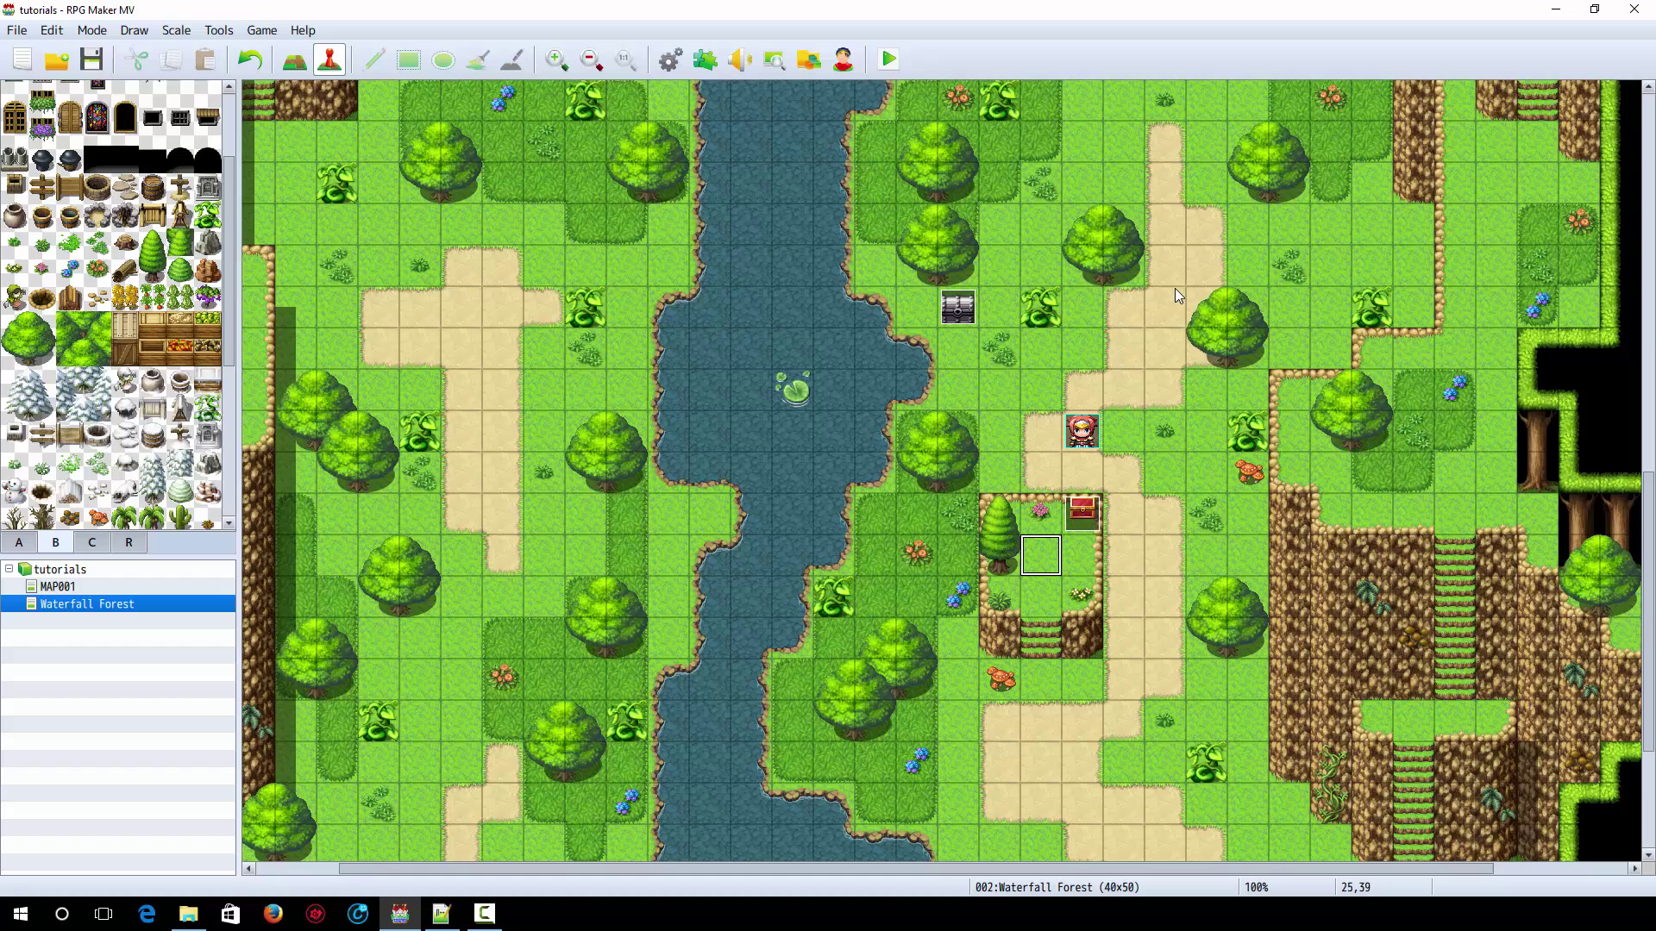
# Review the sealed black chest event's second and third pages, then close it
pyautogui.doubleClick(959, 309)
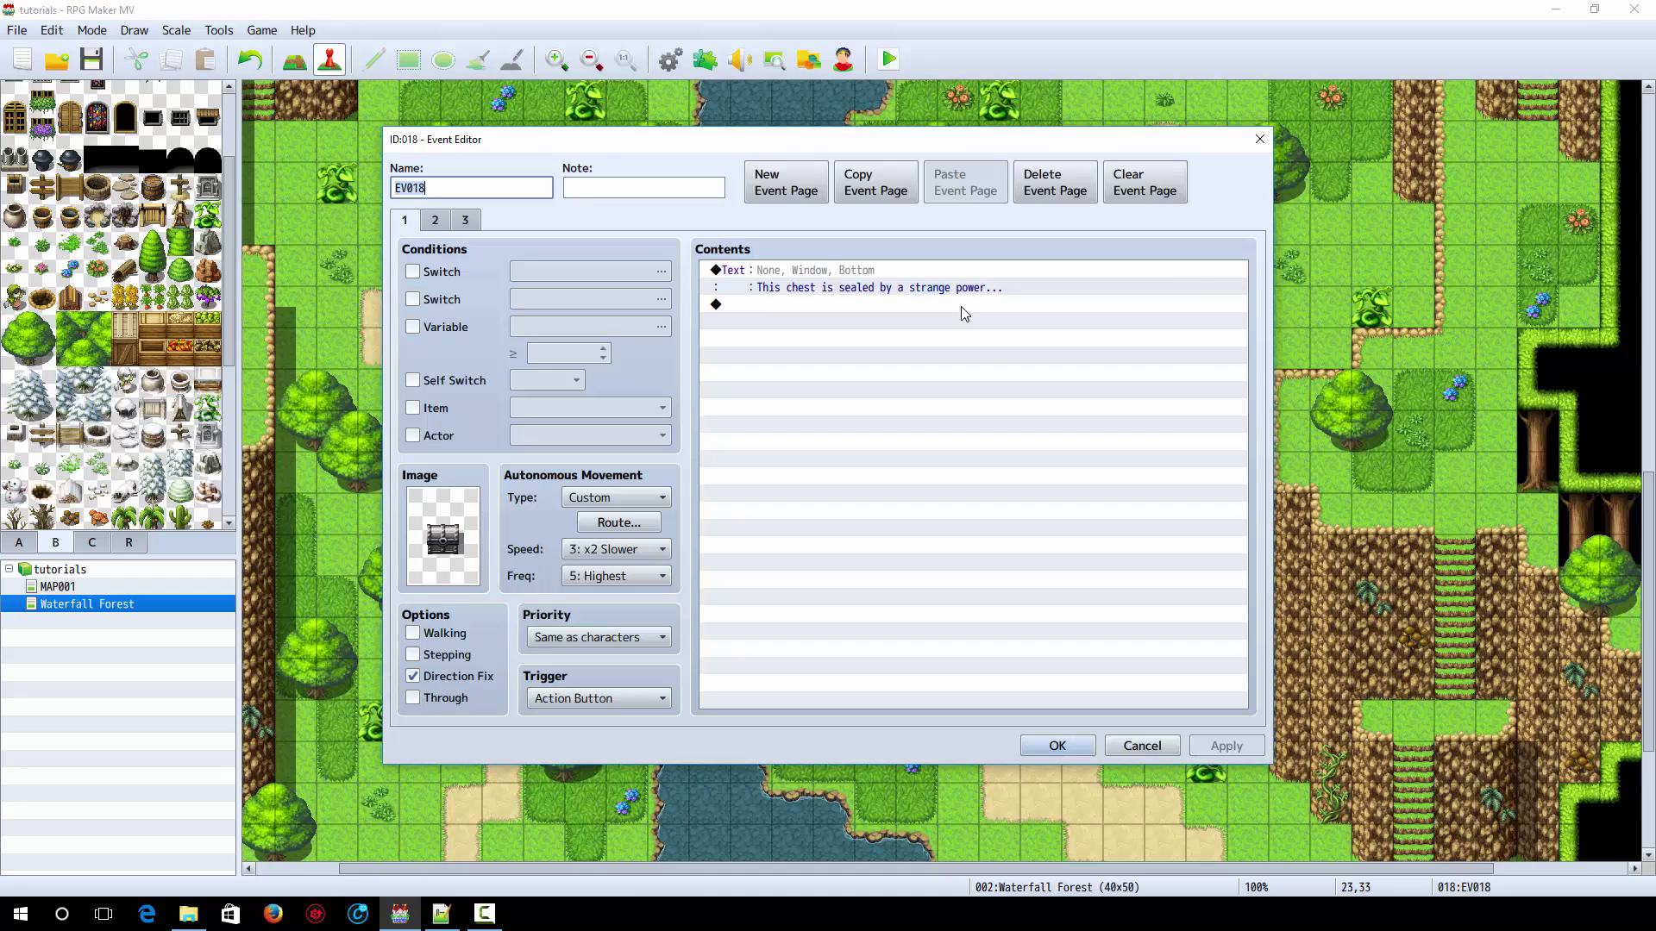
pyautogui.click(435, 220)
pyautogui.click(465, 220)
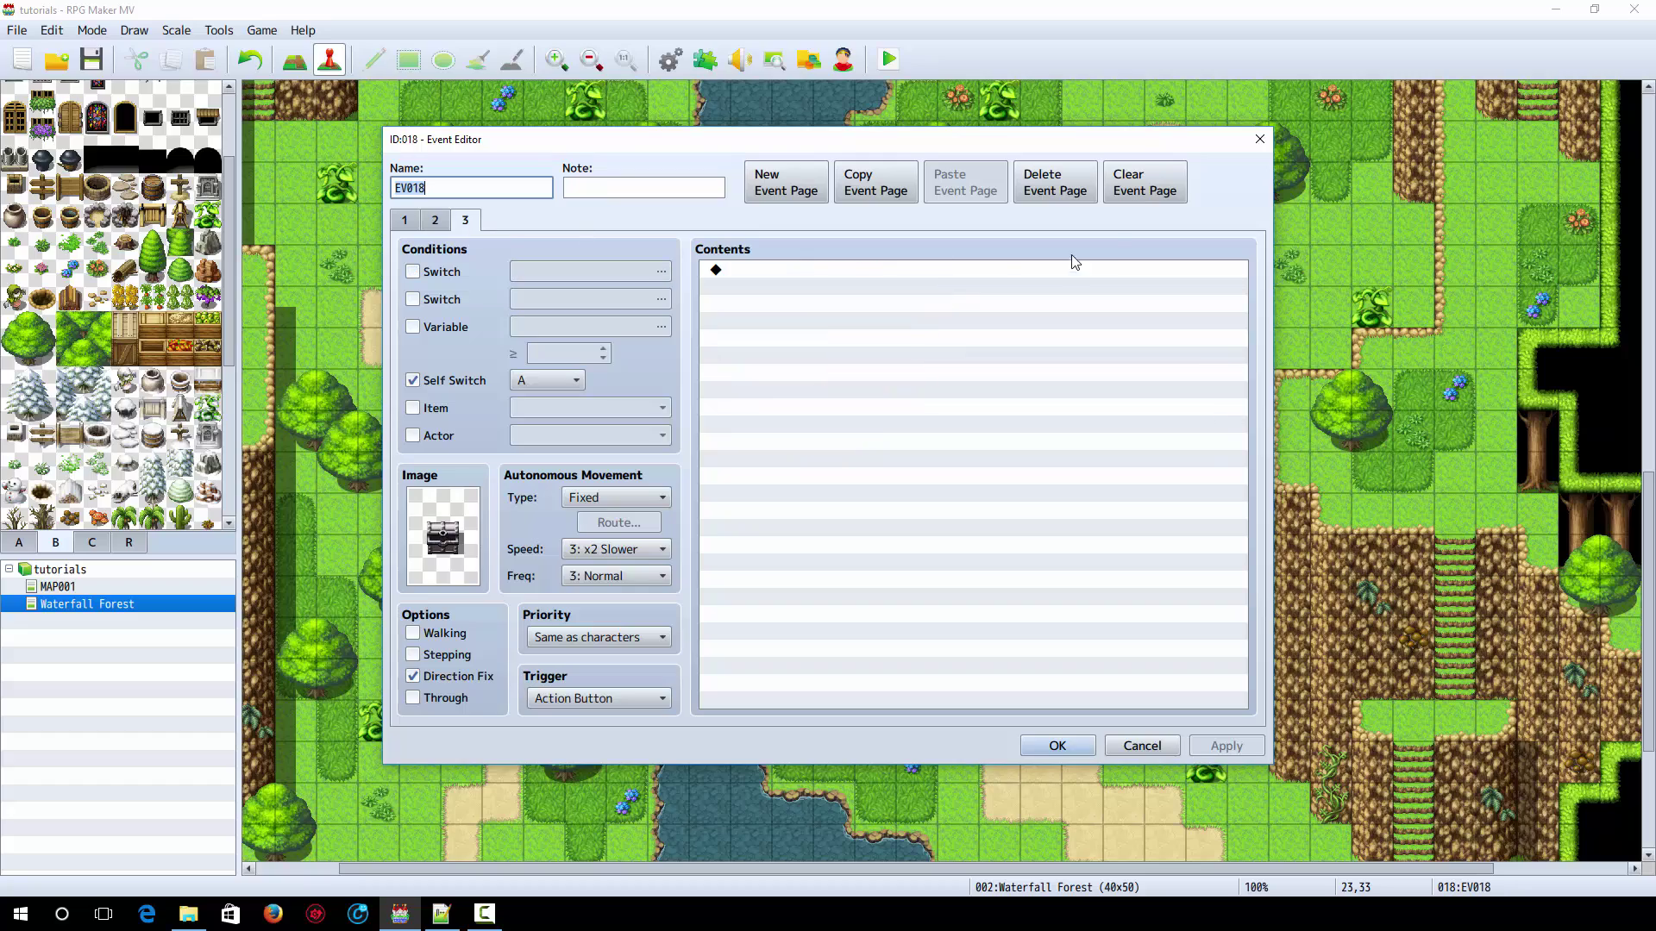
pyautogui.click(1259, 139)
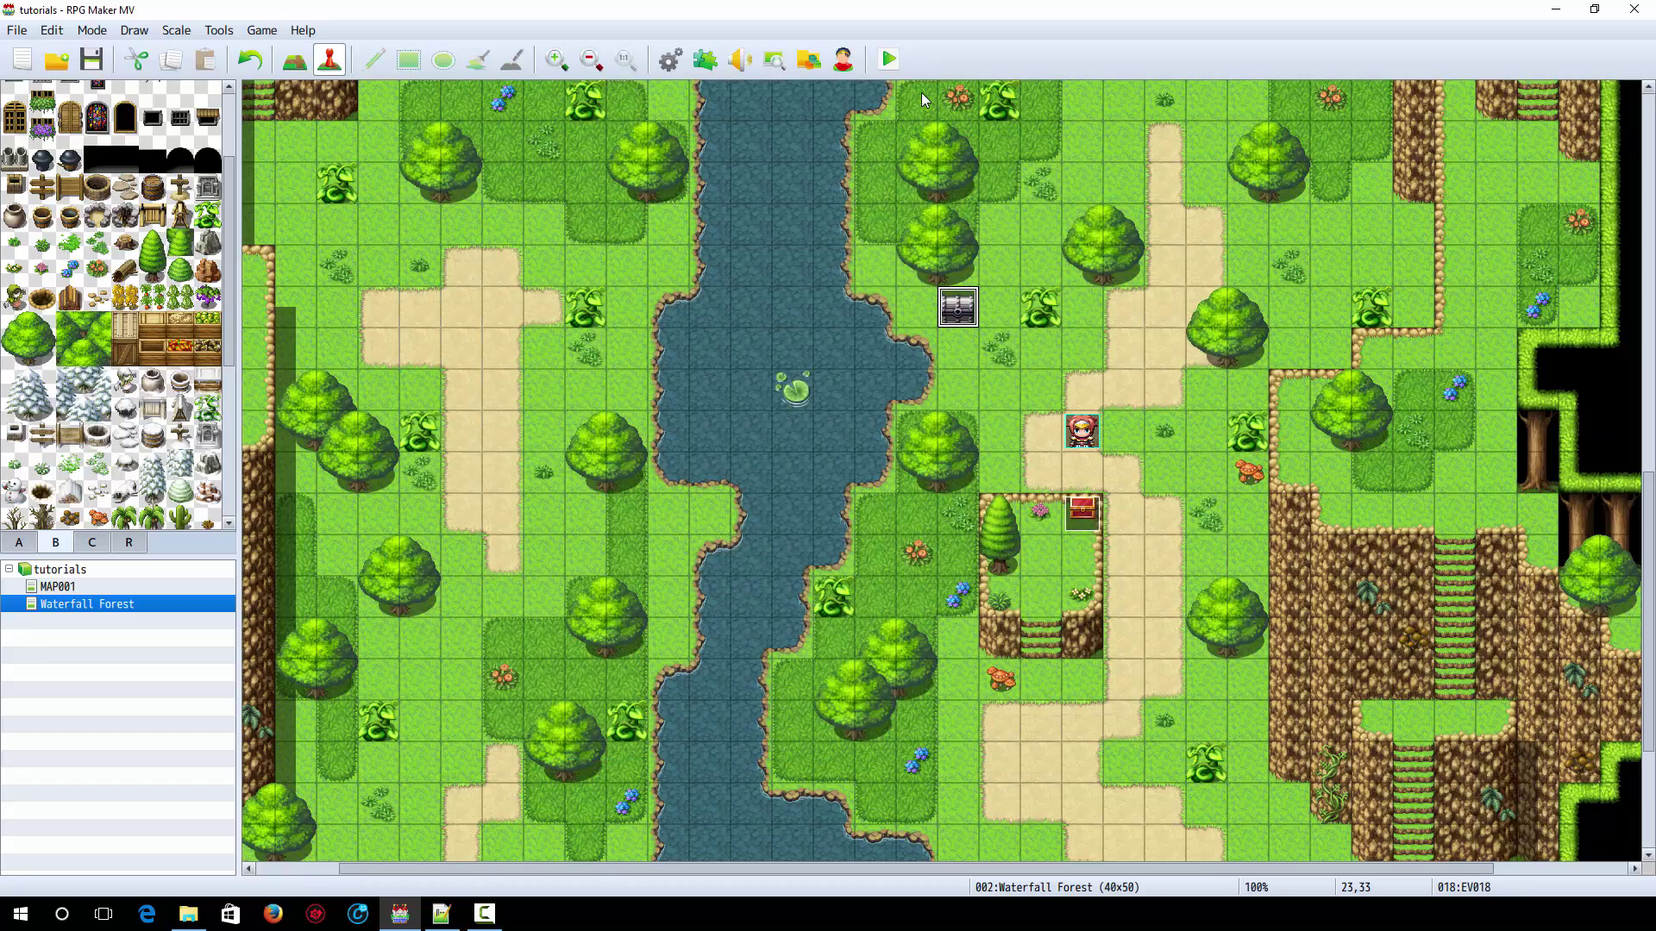
# Playtest, walk to the sealed chest and read its 'sealed by a strange power' message
pyautogui.click(891, 61)
pyautogui.press('Up')
pyautogui.press('Up')
pyautogui.press('Left')
pyautogui.press('Left')
pyautogui.press('Left')
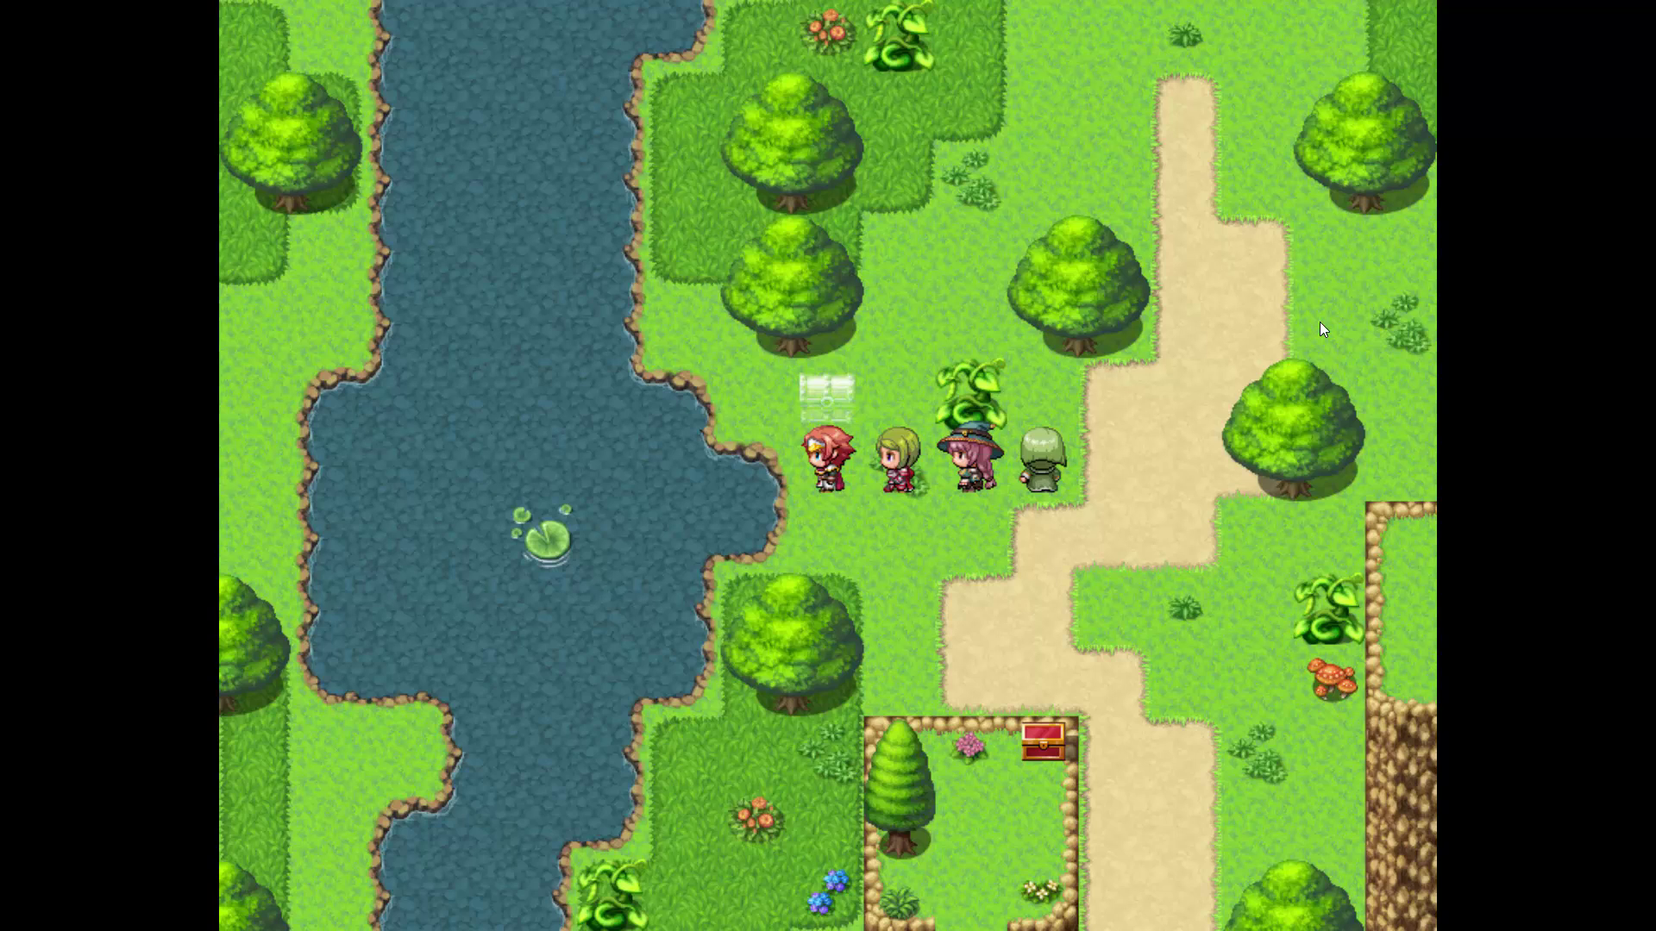
pyautogui.press('Up')
pyautogui.press('Return')
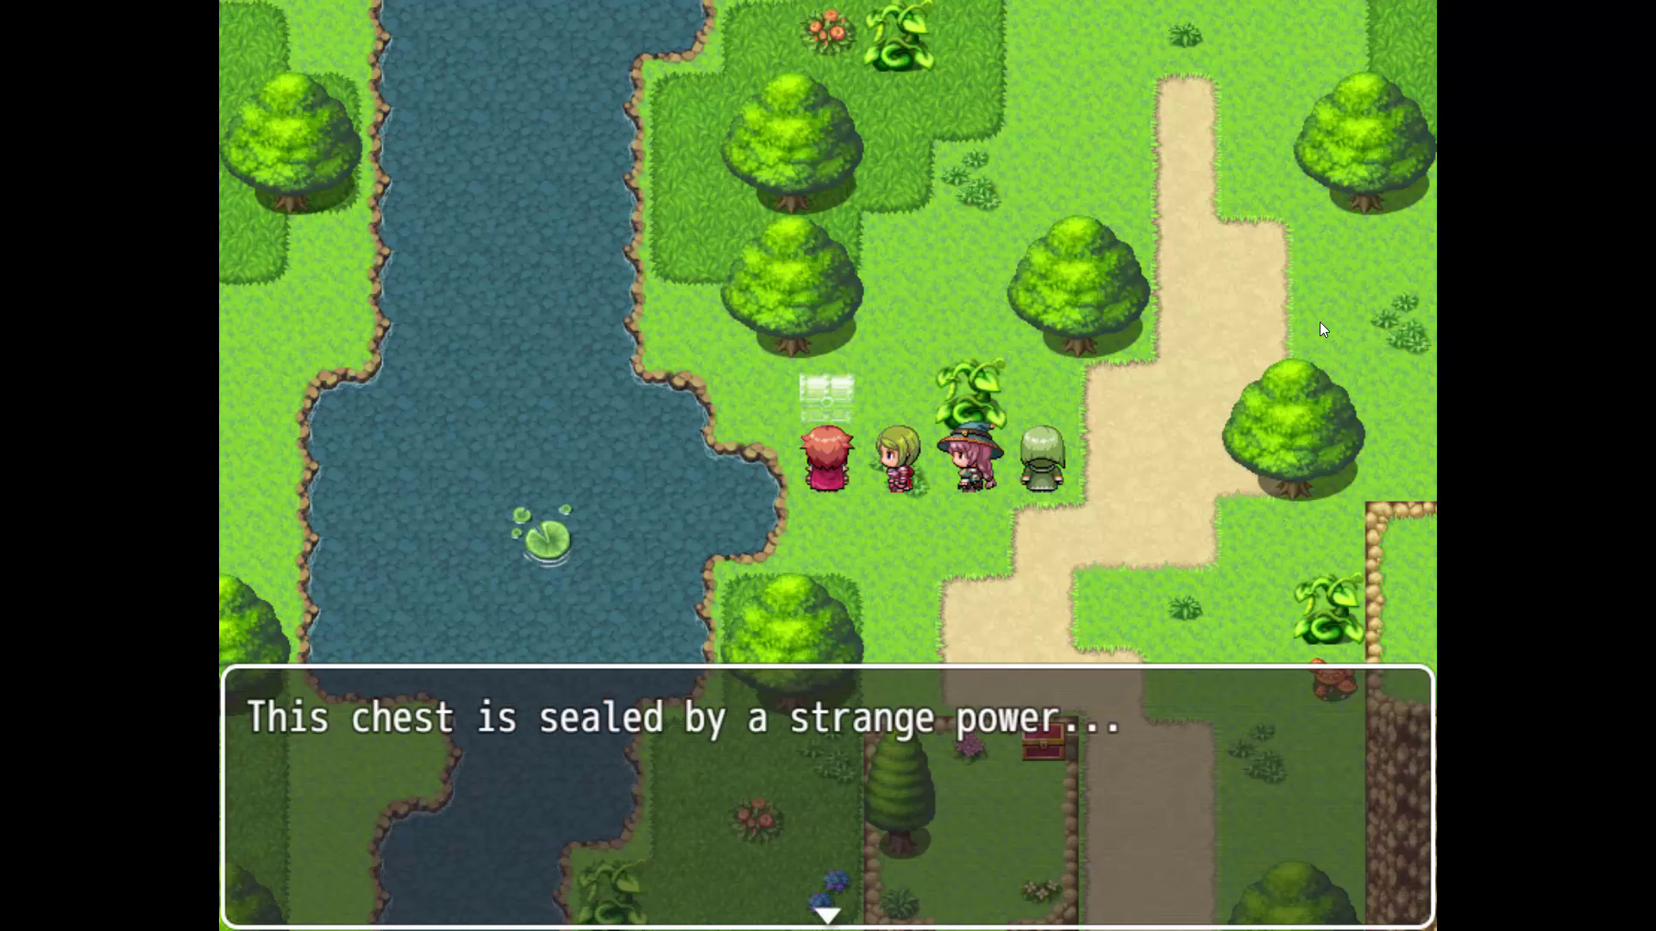
pyautogui.press('Return')
pyautogui.press('Down')
pyautogui.press('Right')
pyautogui.press('Down')
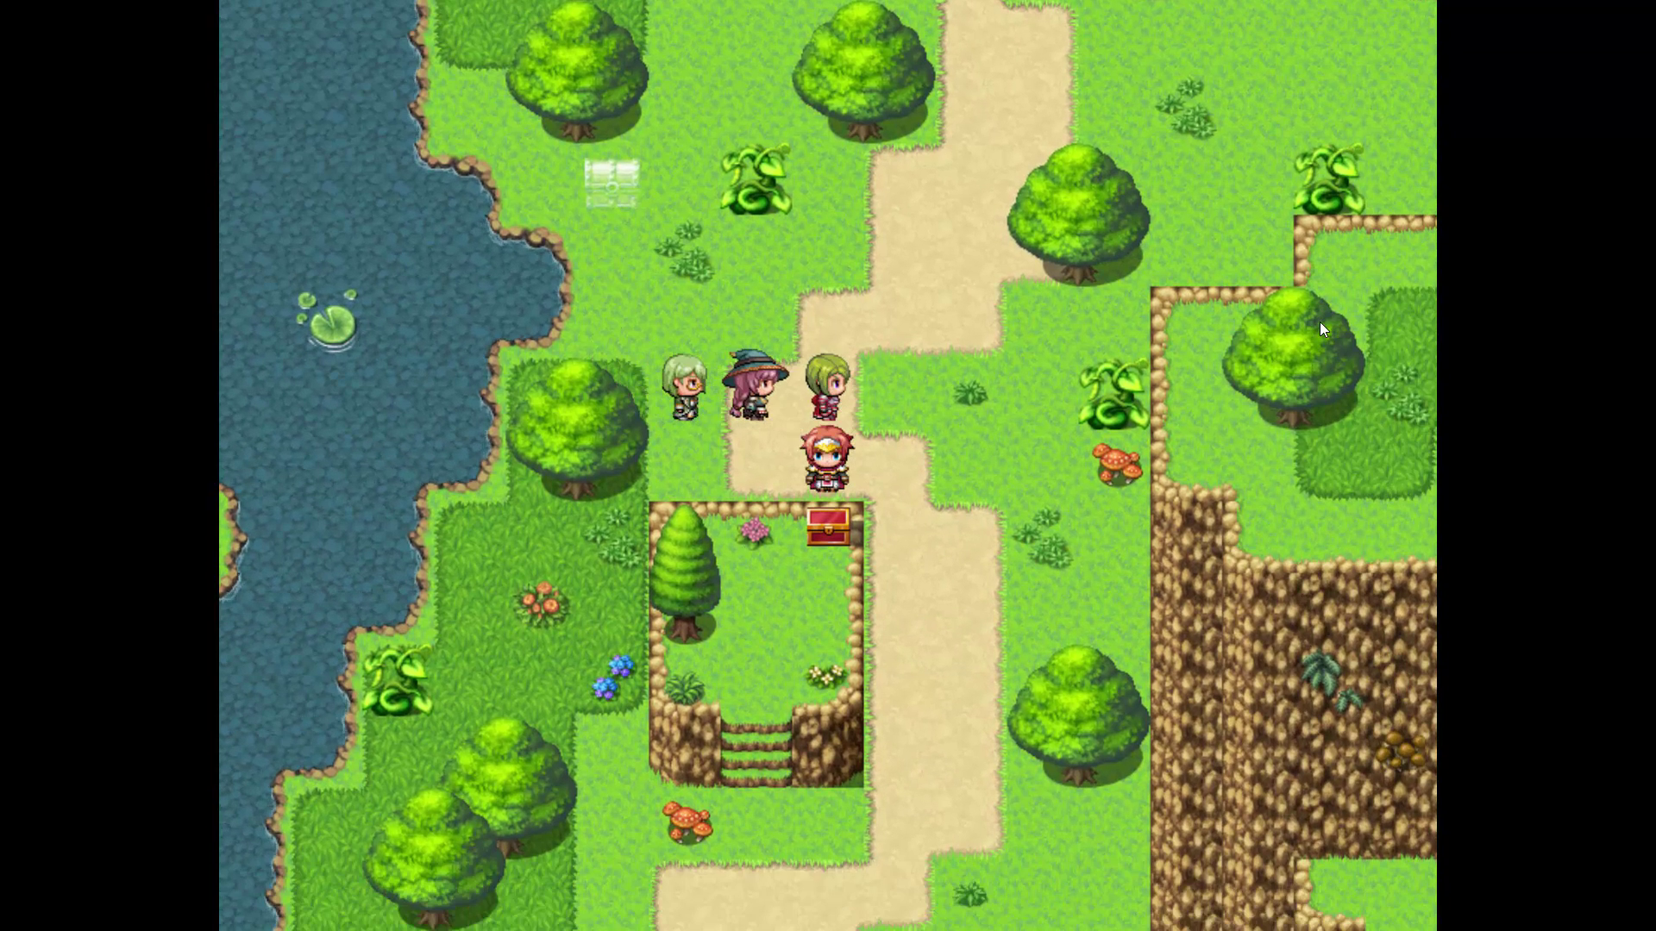
# Create a Player Touch event below the cliff stairs that turns switch #0002 layer OFF
pyautogui.hotkey('alt', 'F4')
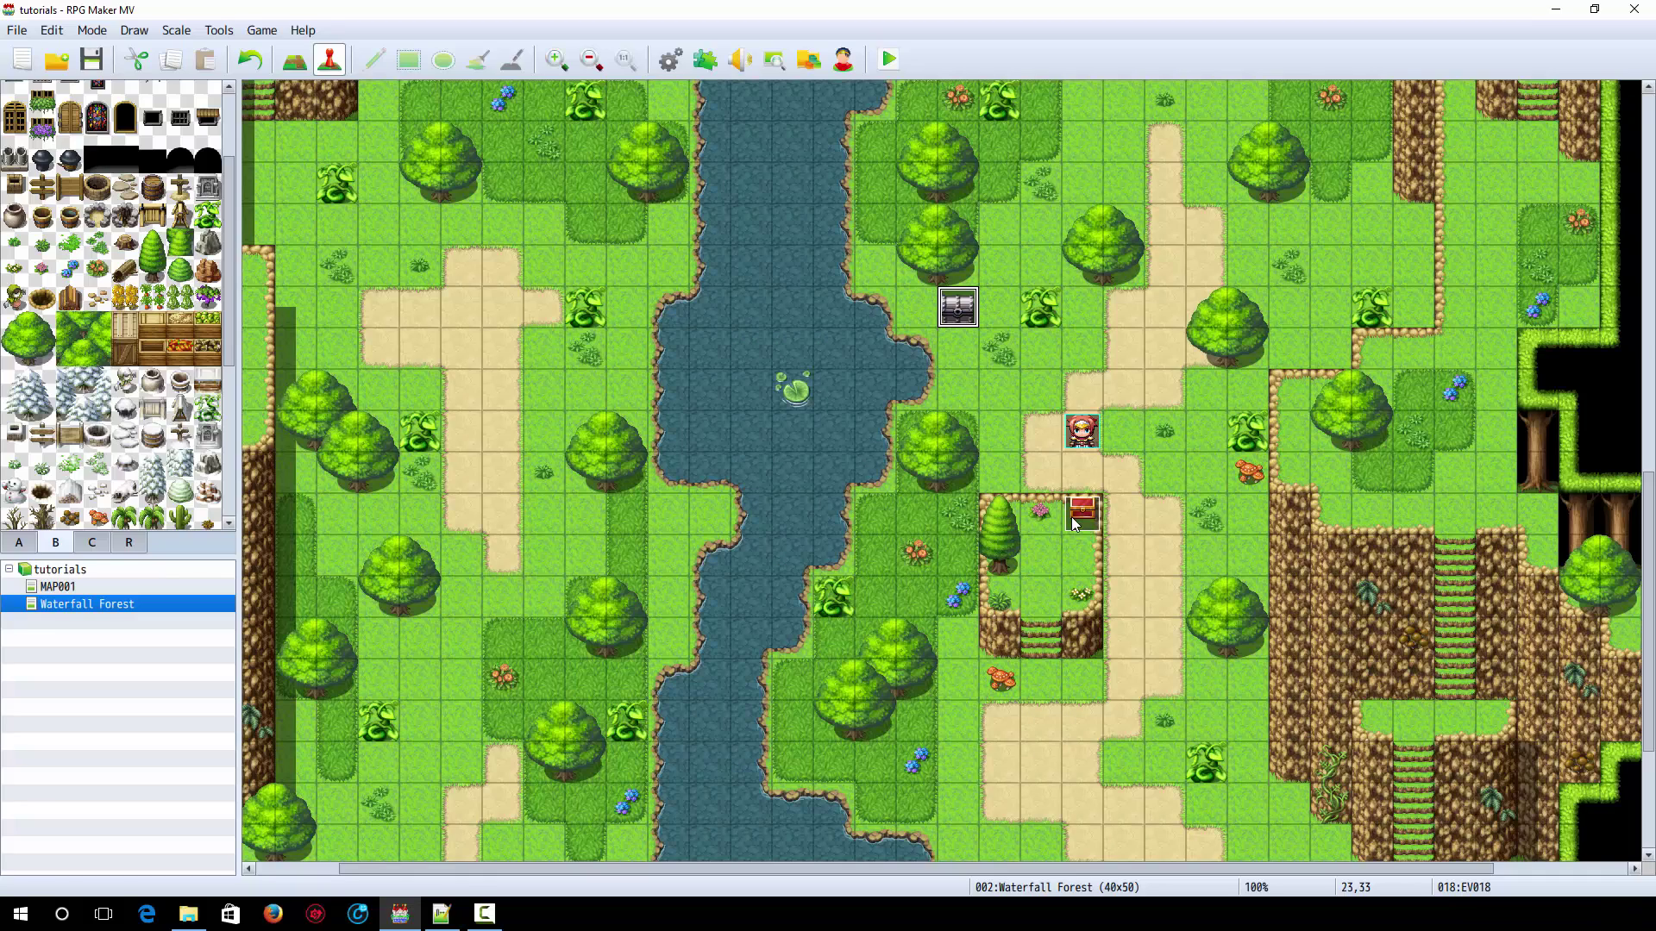
pyautogui.click(1076, 524)
pyautogui.click(1051, 679)
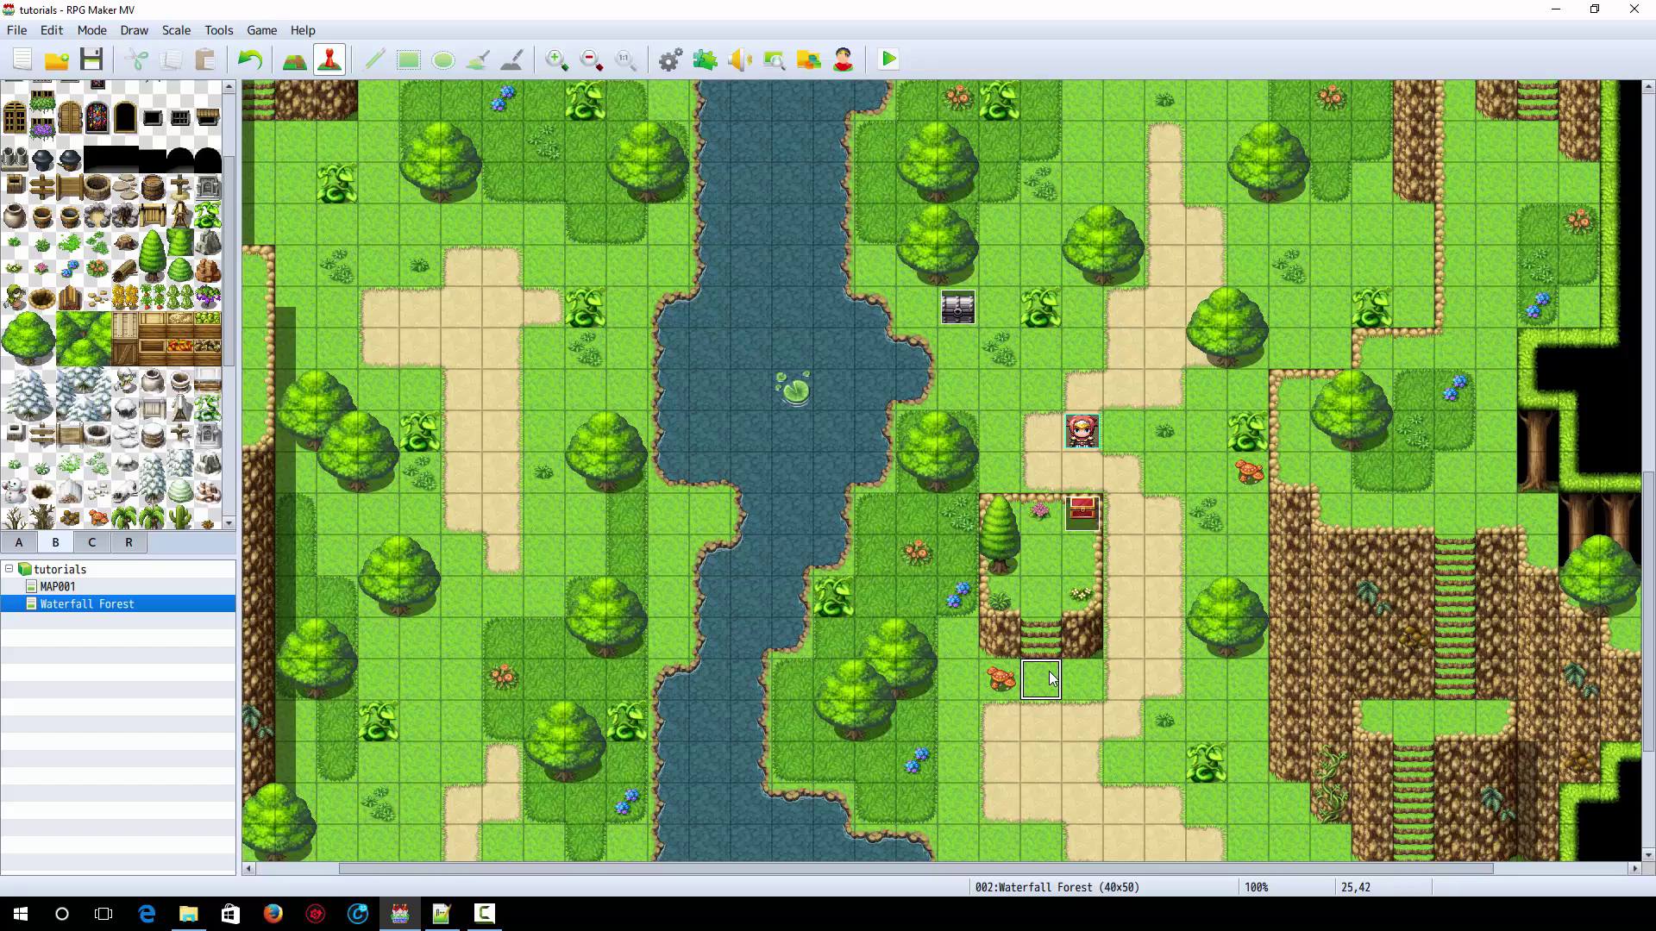
pyautogui.doubleClick(1050, 679)
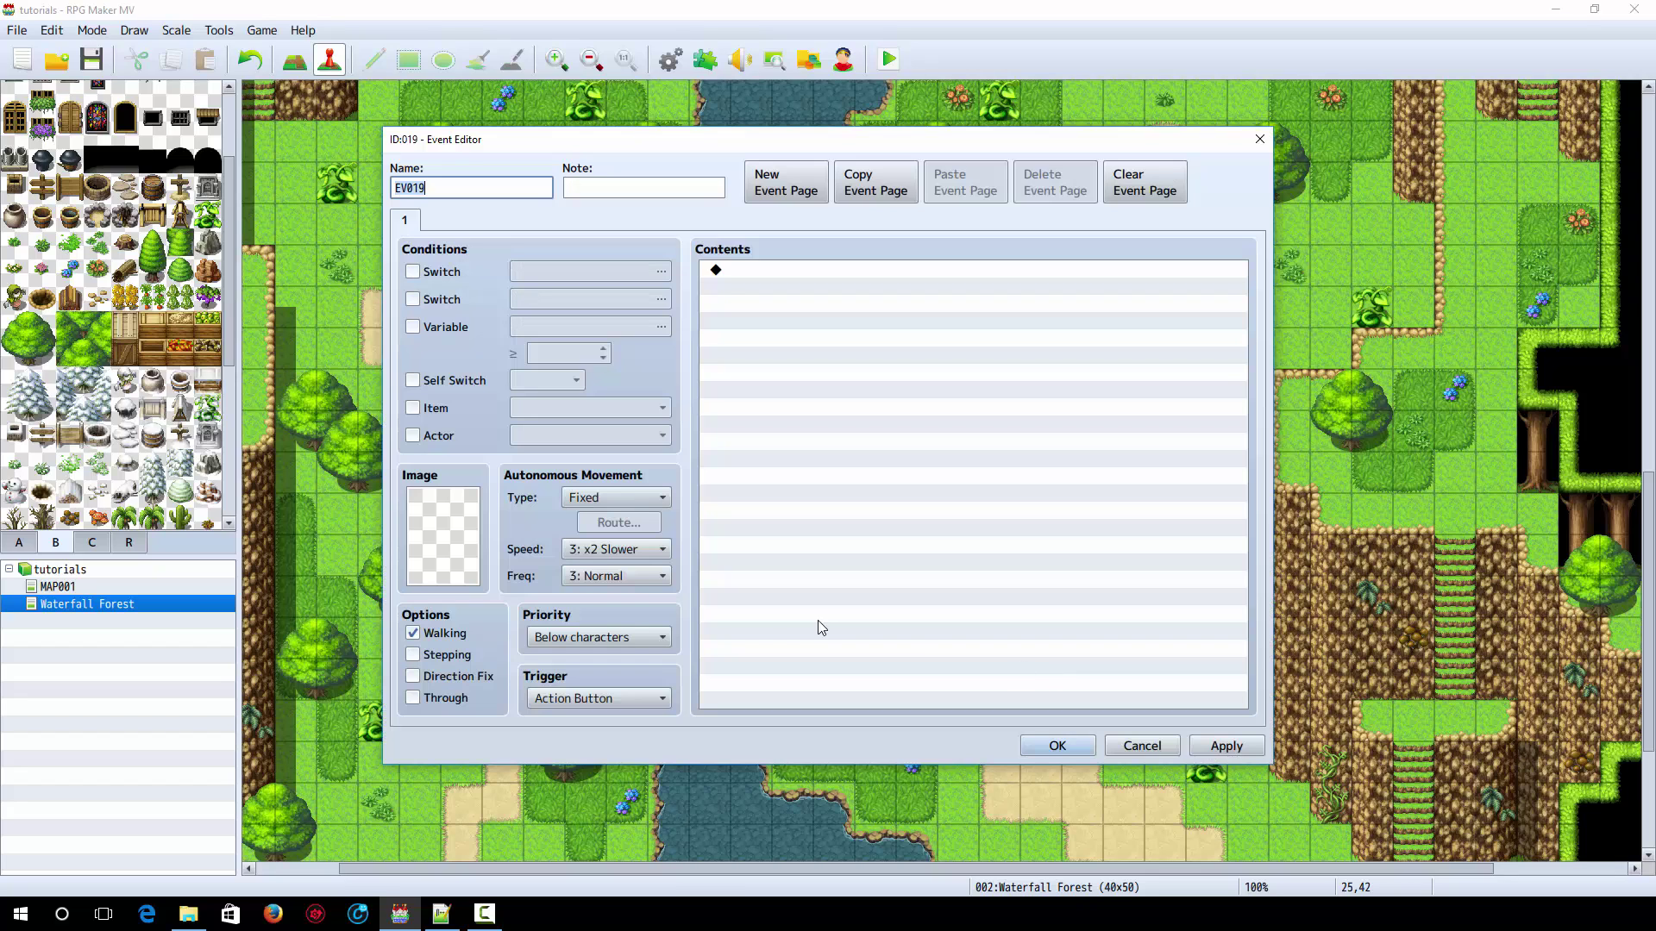
pyautogui.click(603, 697)
pyautogui.click(593, 739)
pyautogui.doubleClick(789, 521)
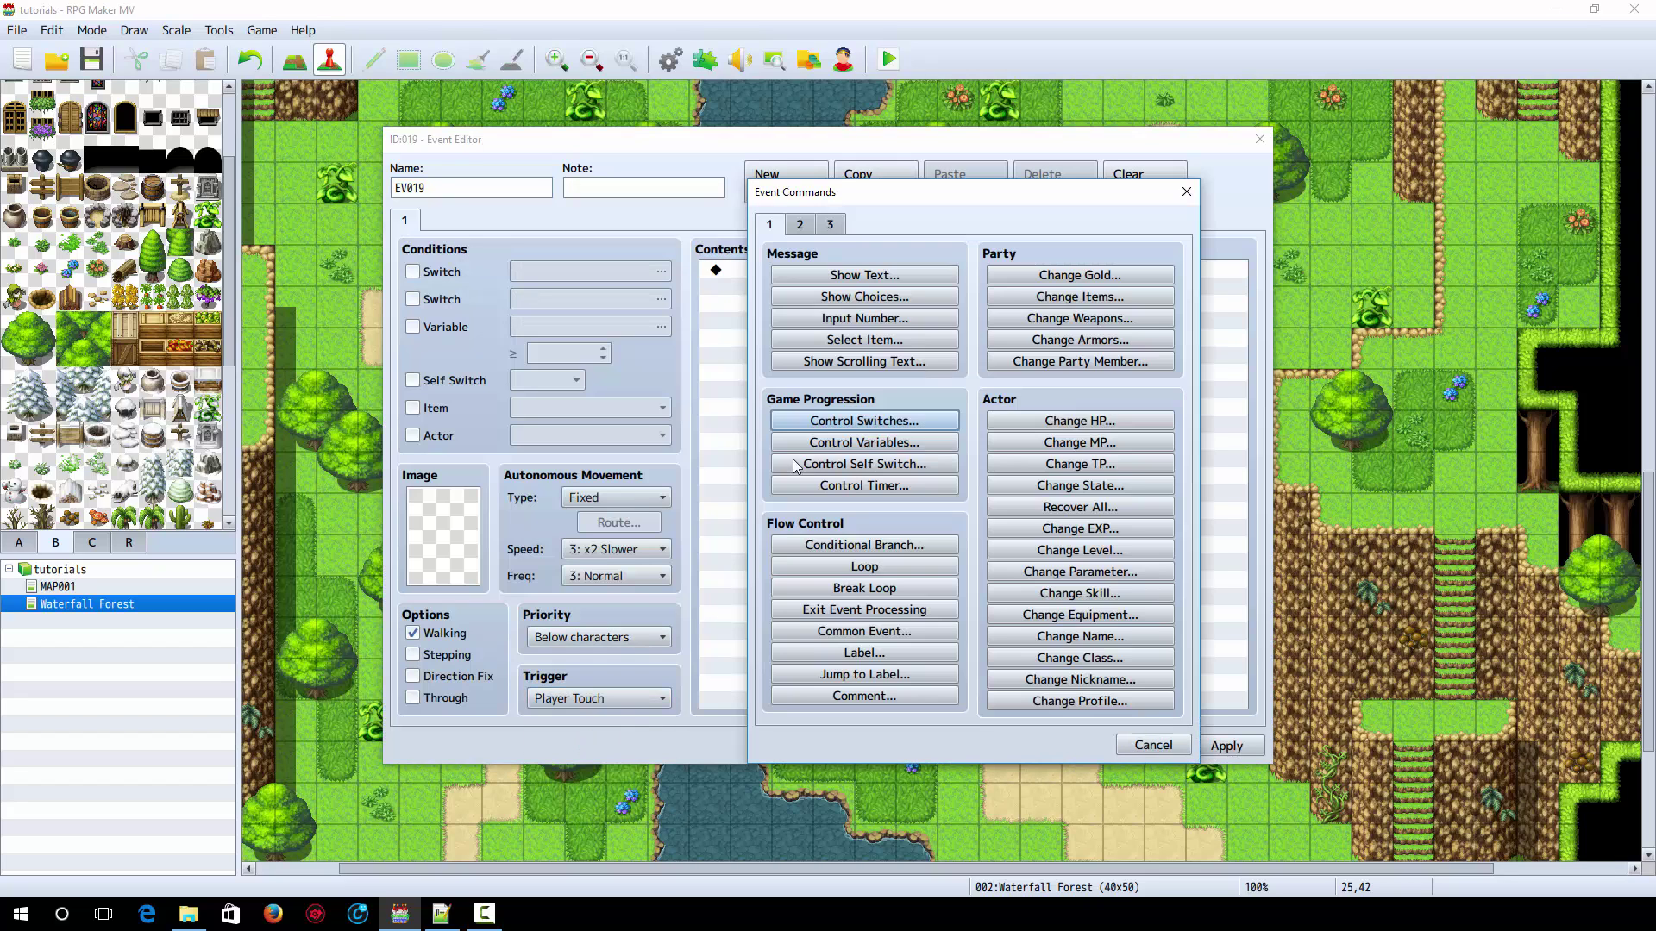
pyautogui.click(905, 421)
pyautogui.click(1018, 436)
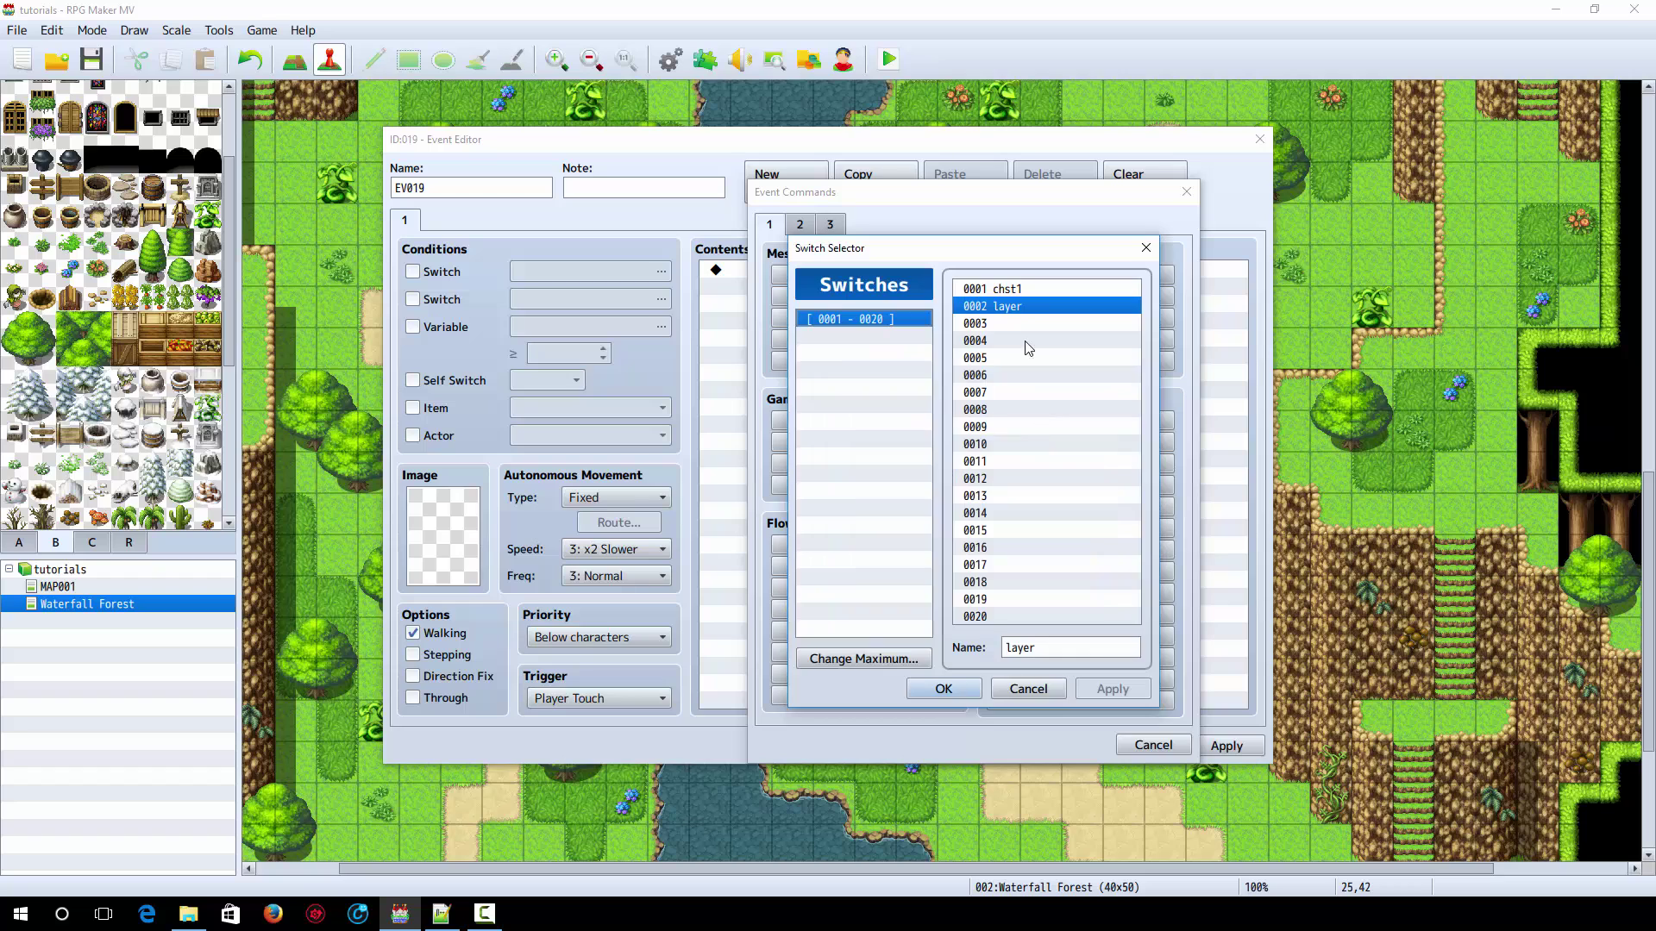
pyautogui.doubleClick(1002, 308)
pyautogui.click(973, 522)
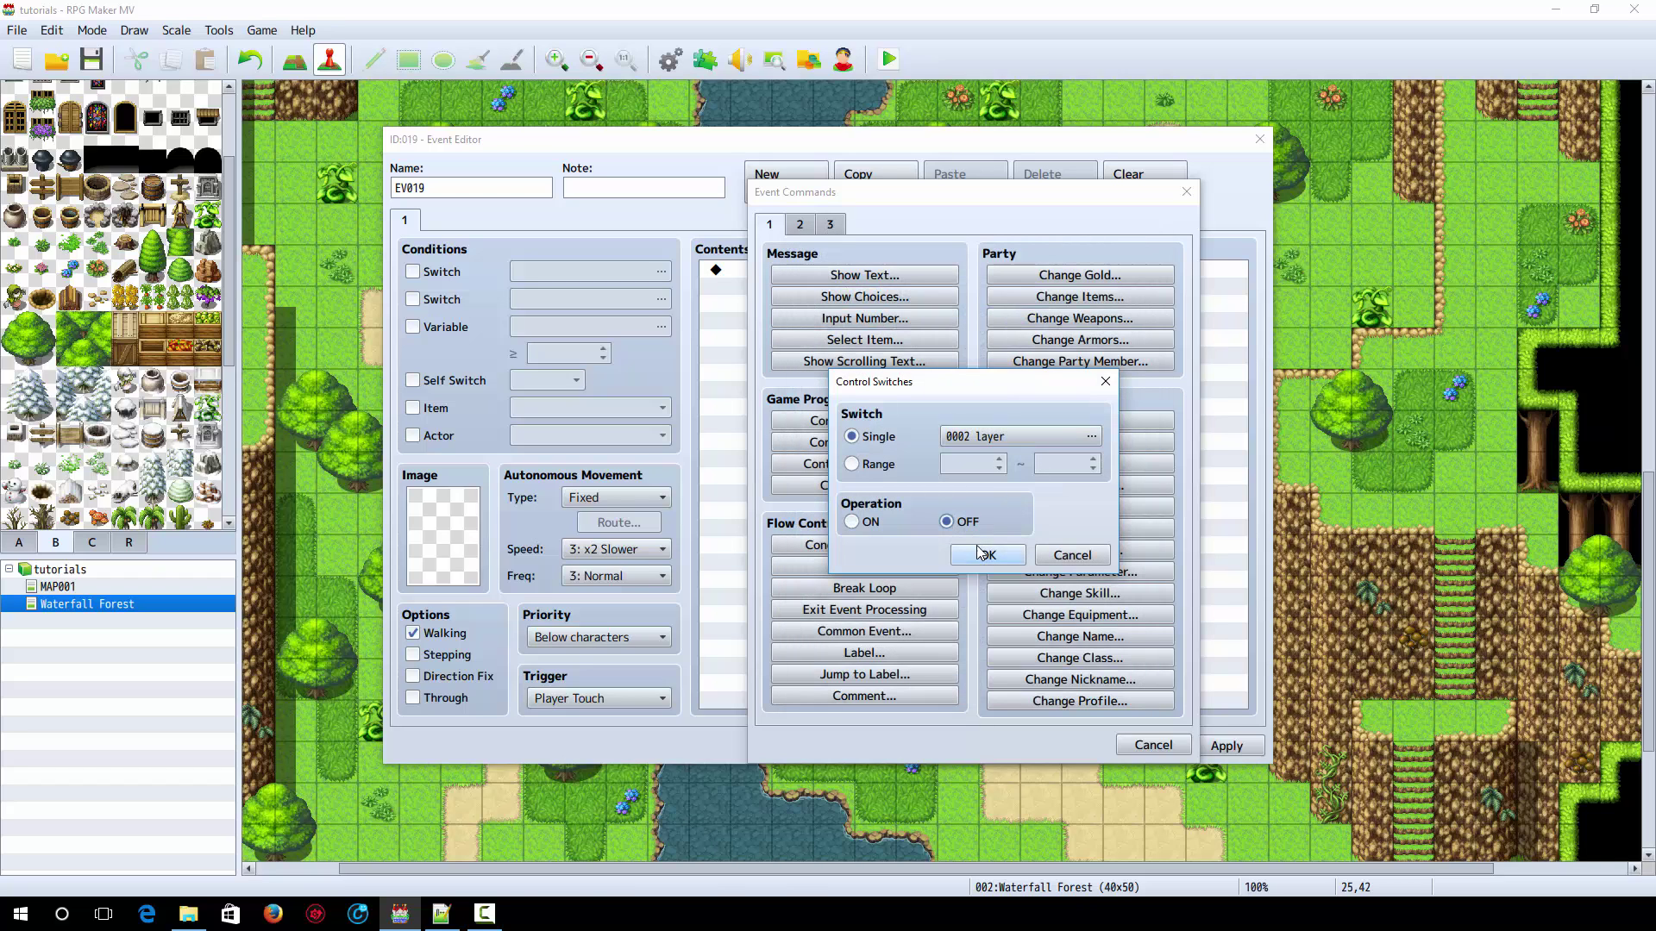
pyautogui.click(987, 554)
pyautogui.click(1058, 747)
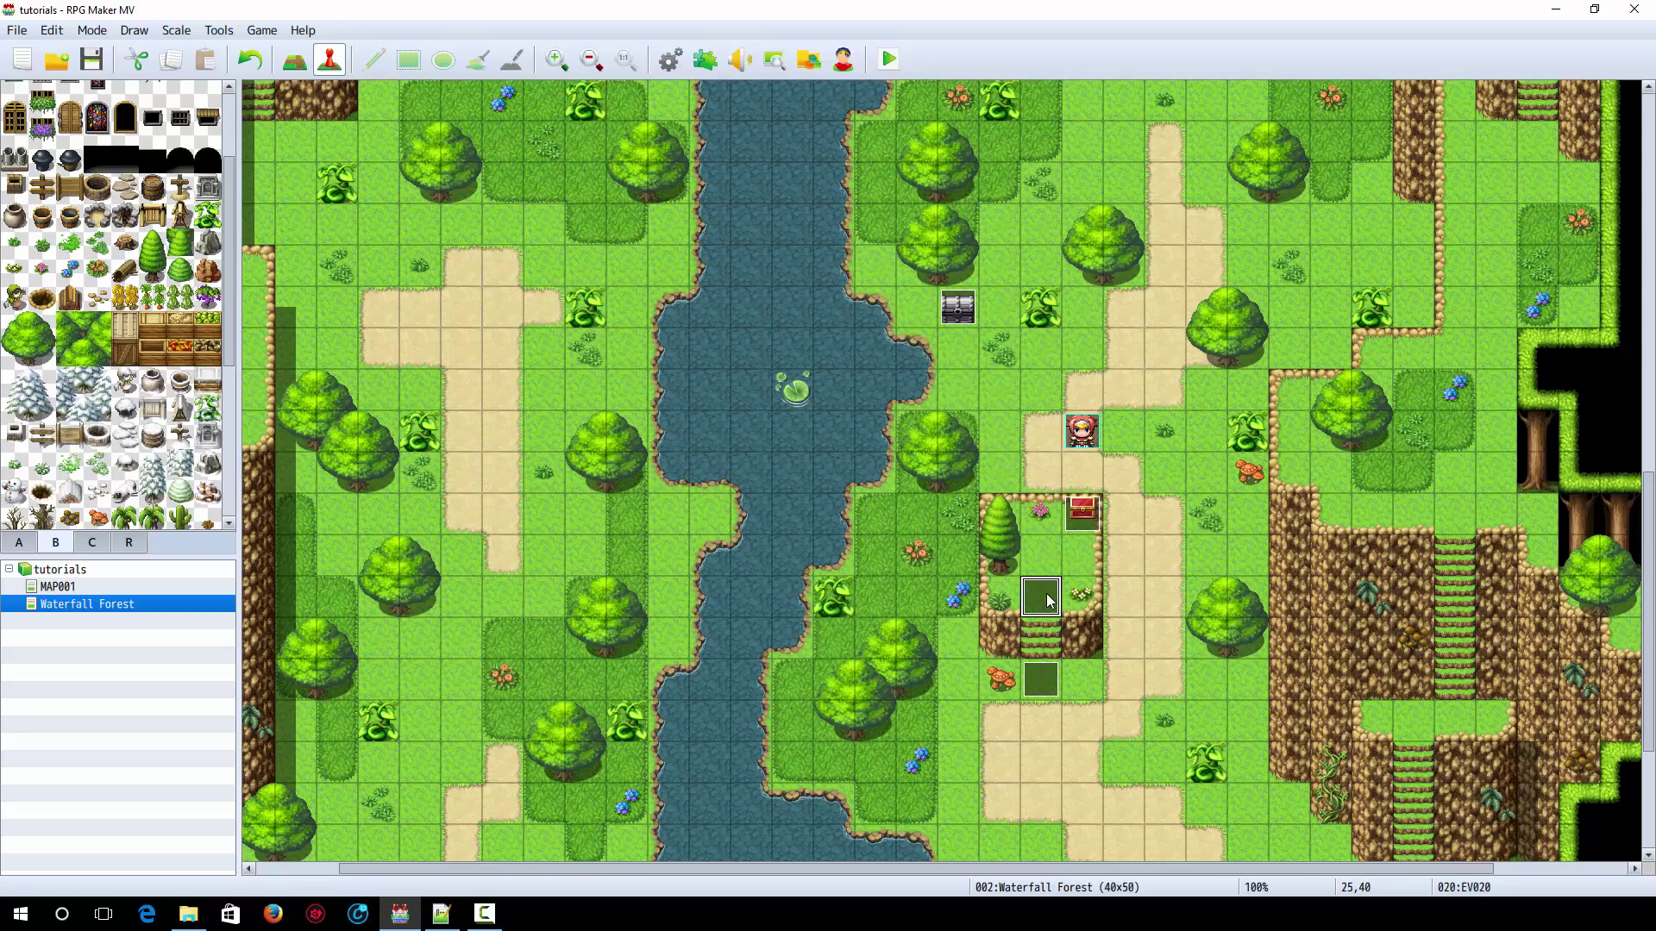
# Edit the event at the top of the stairs to turn switch layer ON
pyautogui.doubleClick(1039, 608)
pyautogui.doubleClick(797, 270)
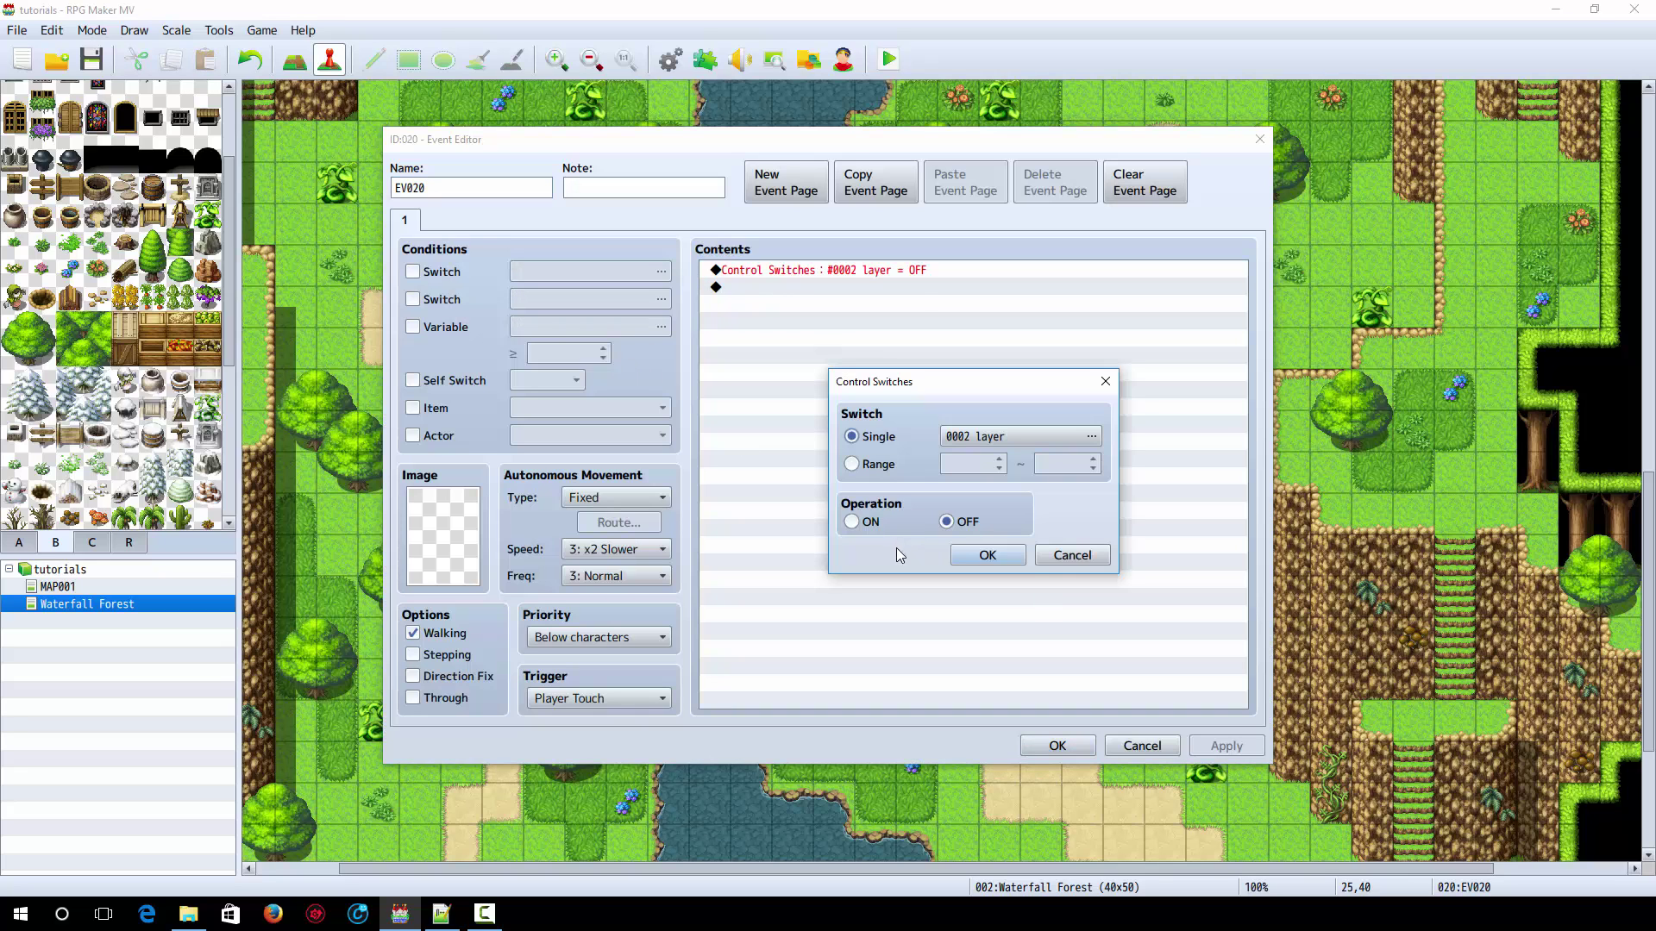
pyautogui.click(846, 517)
pyautogui.click(1028, 562)
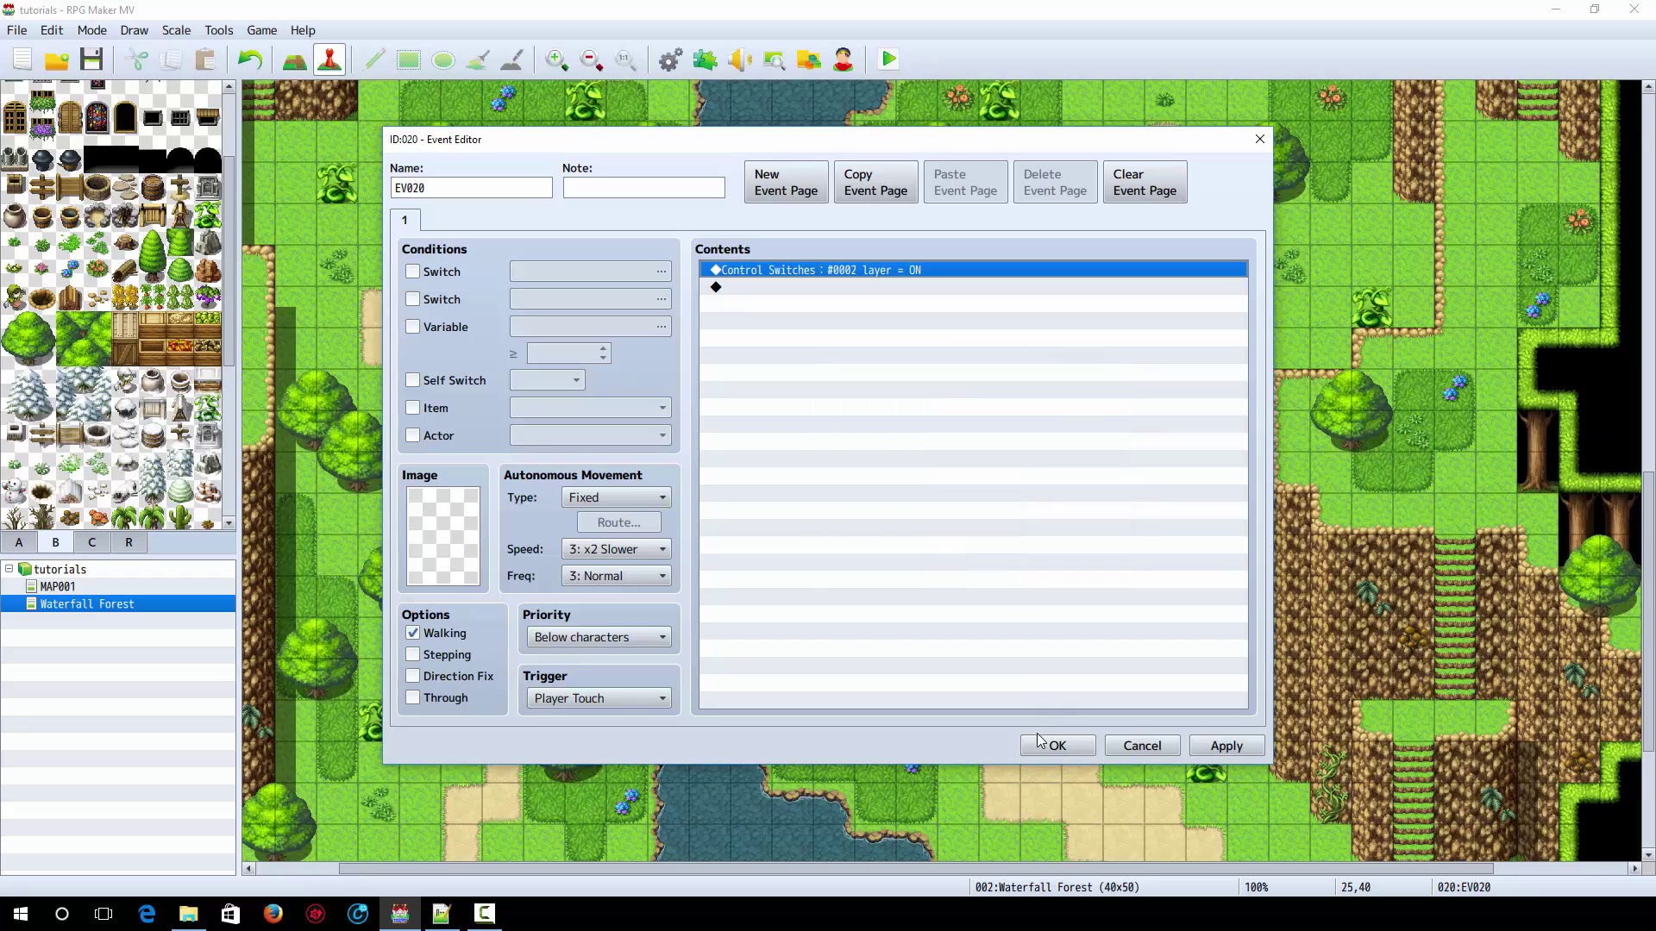
pyautogui.click(1041, 747)
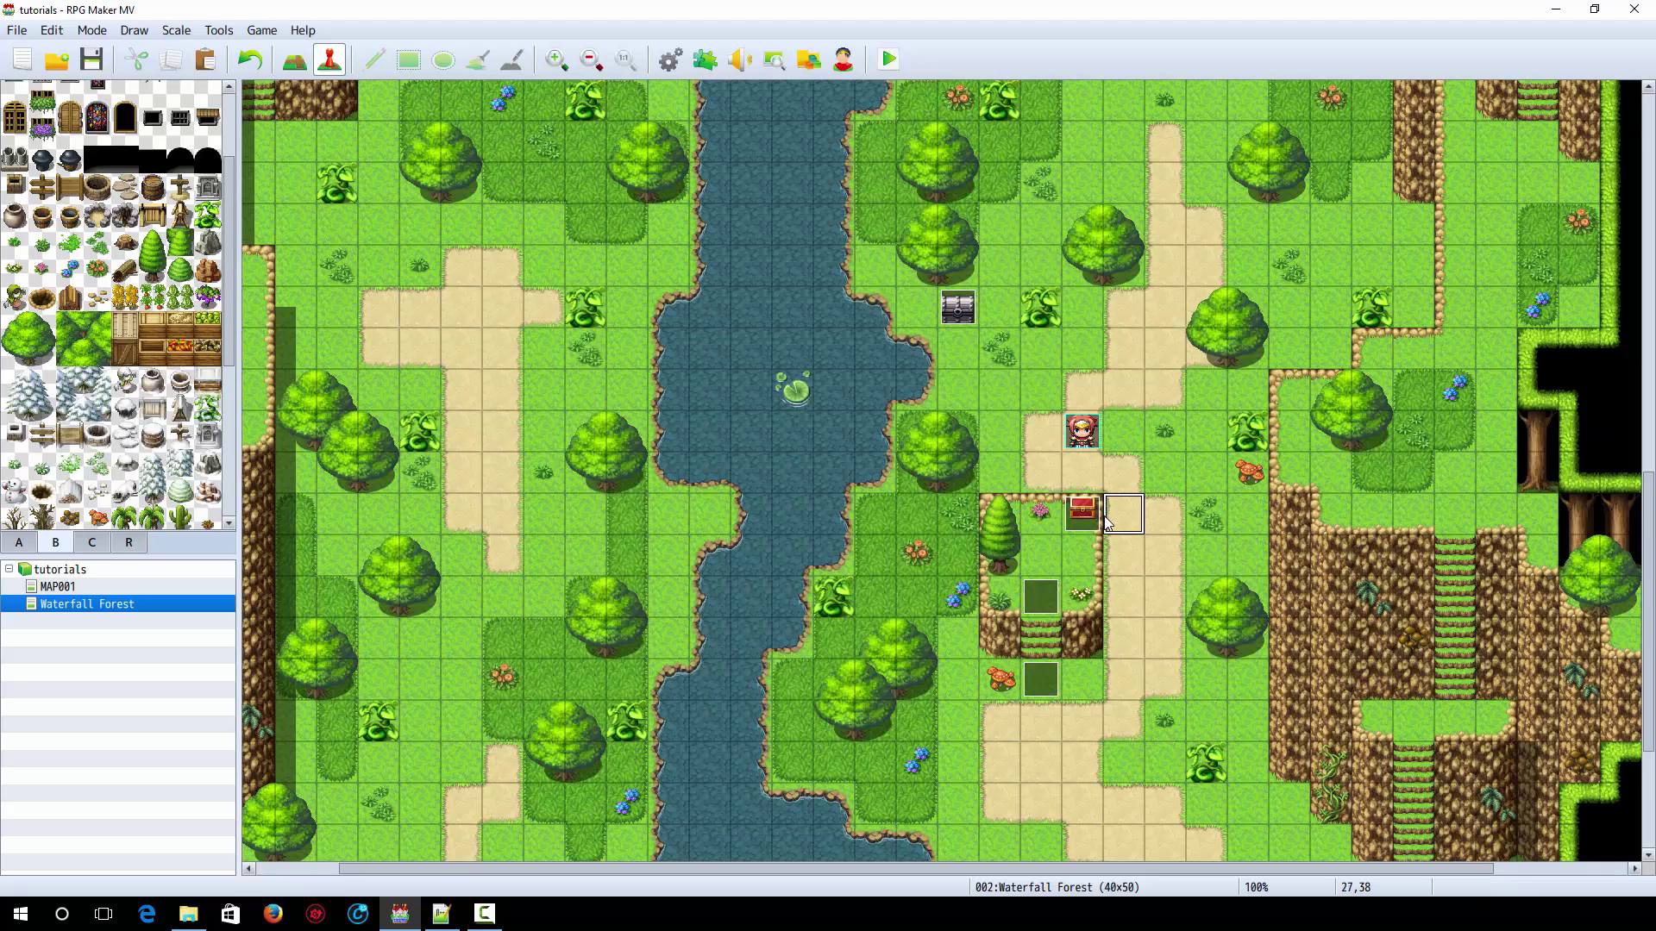
# Insert a Conditional Branch 'If layer is ON' with an Else branch above the chest's Play SE
pyautogui.click(1107, 502)
pyautogui.click(1108, 512)
pyautogui.doubleClick(1087, 512)
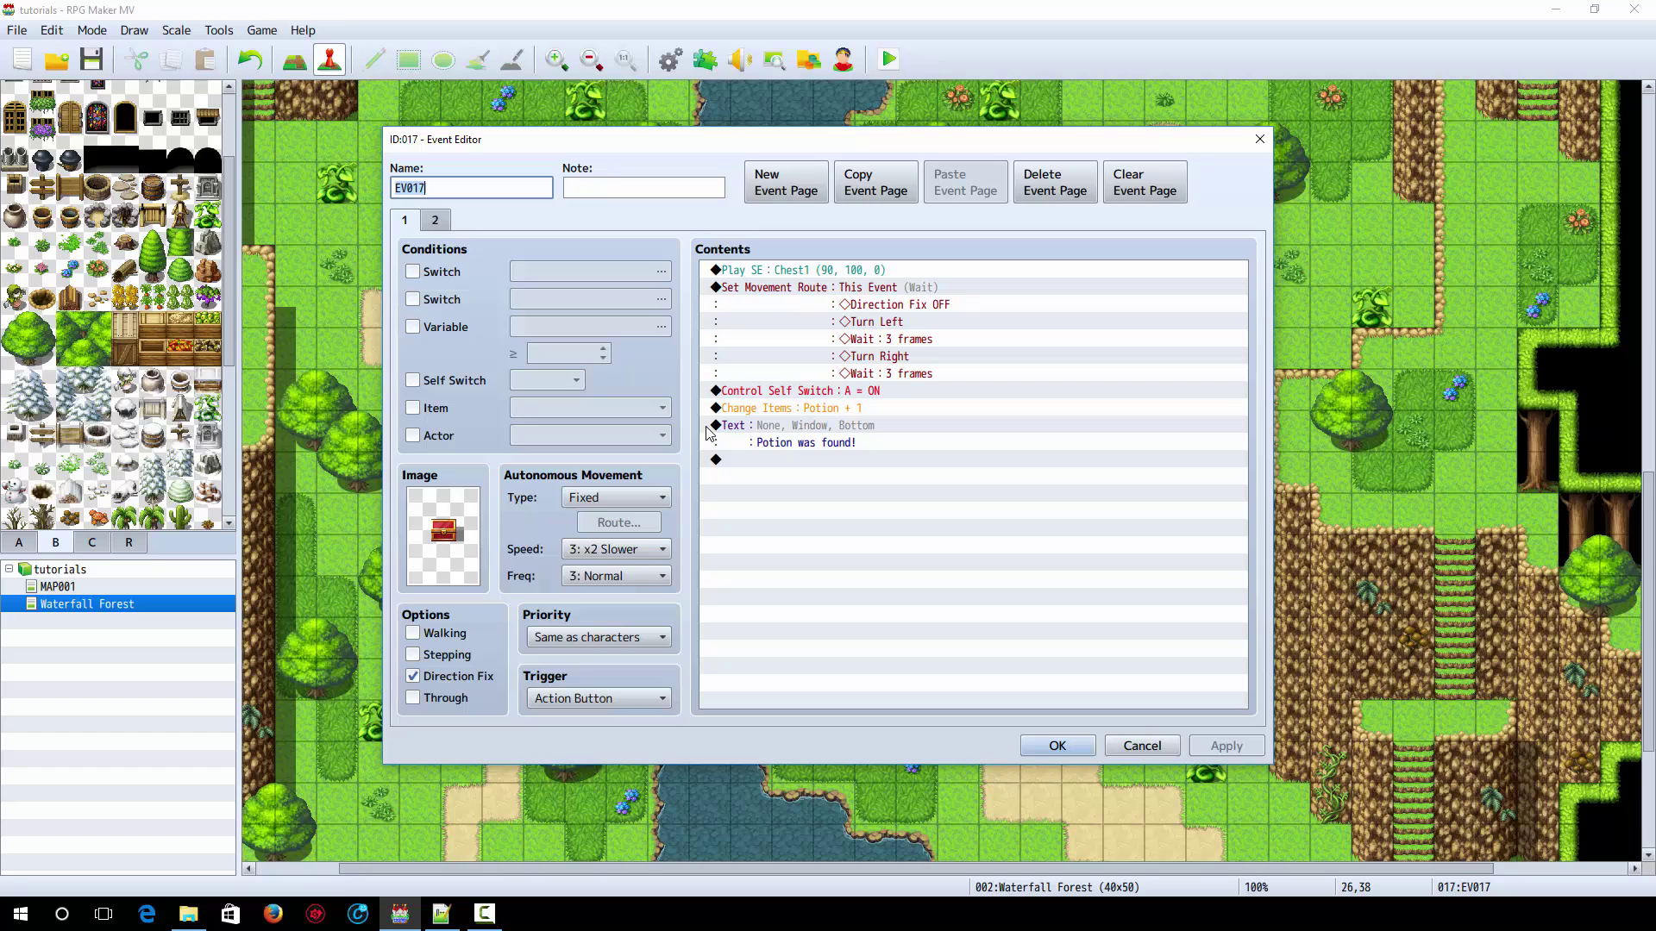
pyautogui.rightClick(829, 274)
pyautogui.click(859, 280)
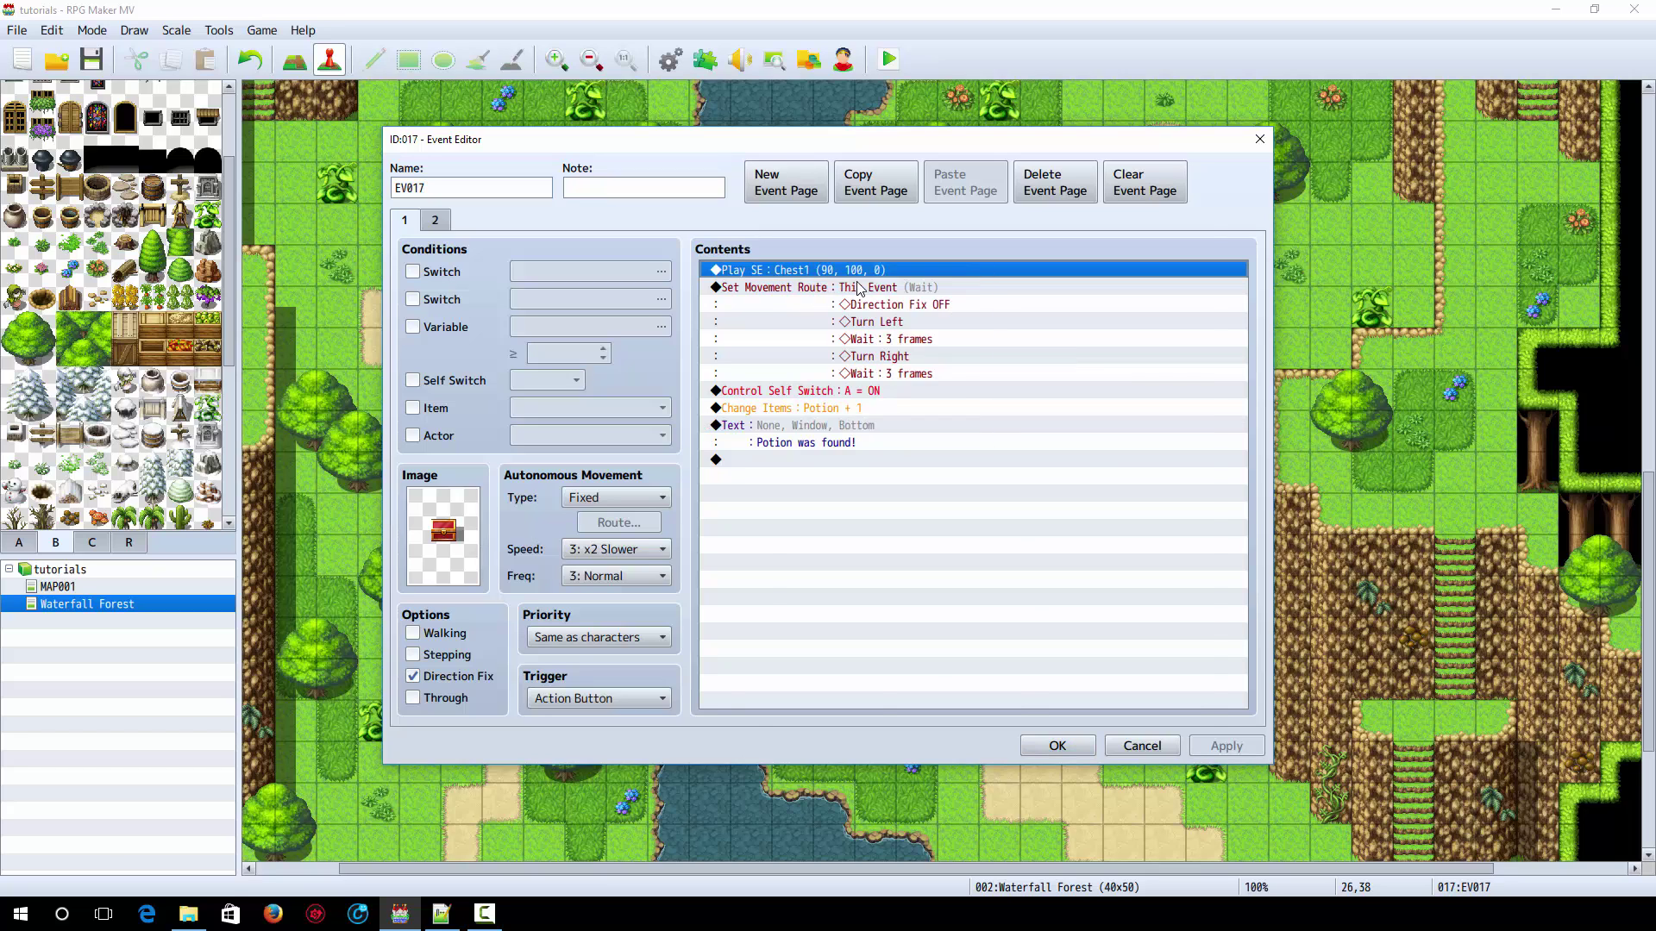
pyautogui.moveTo(911, 196); pyautogui.dragTo(1098, 205)
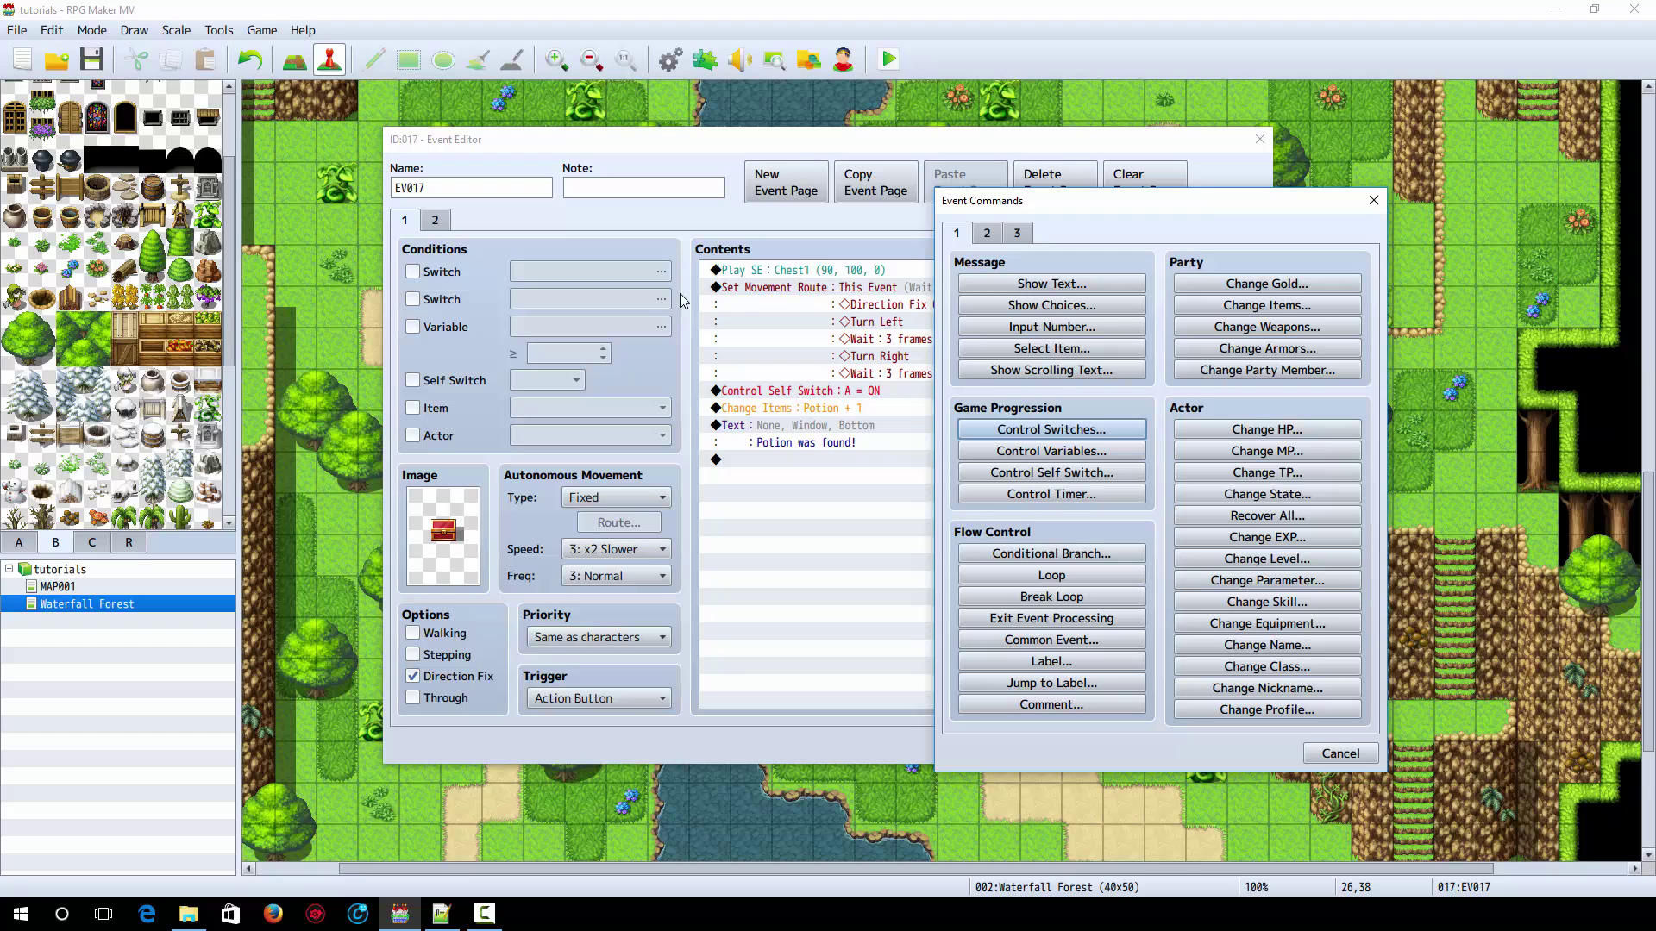
pyautogui.click(1051, 554)
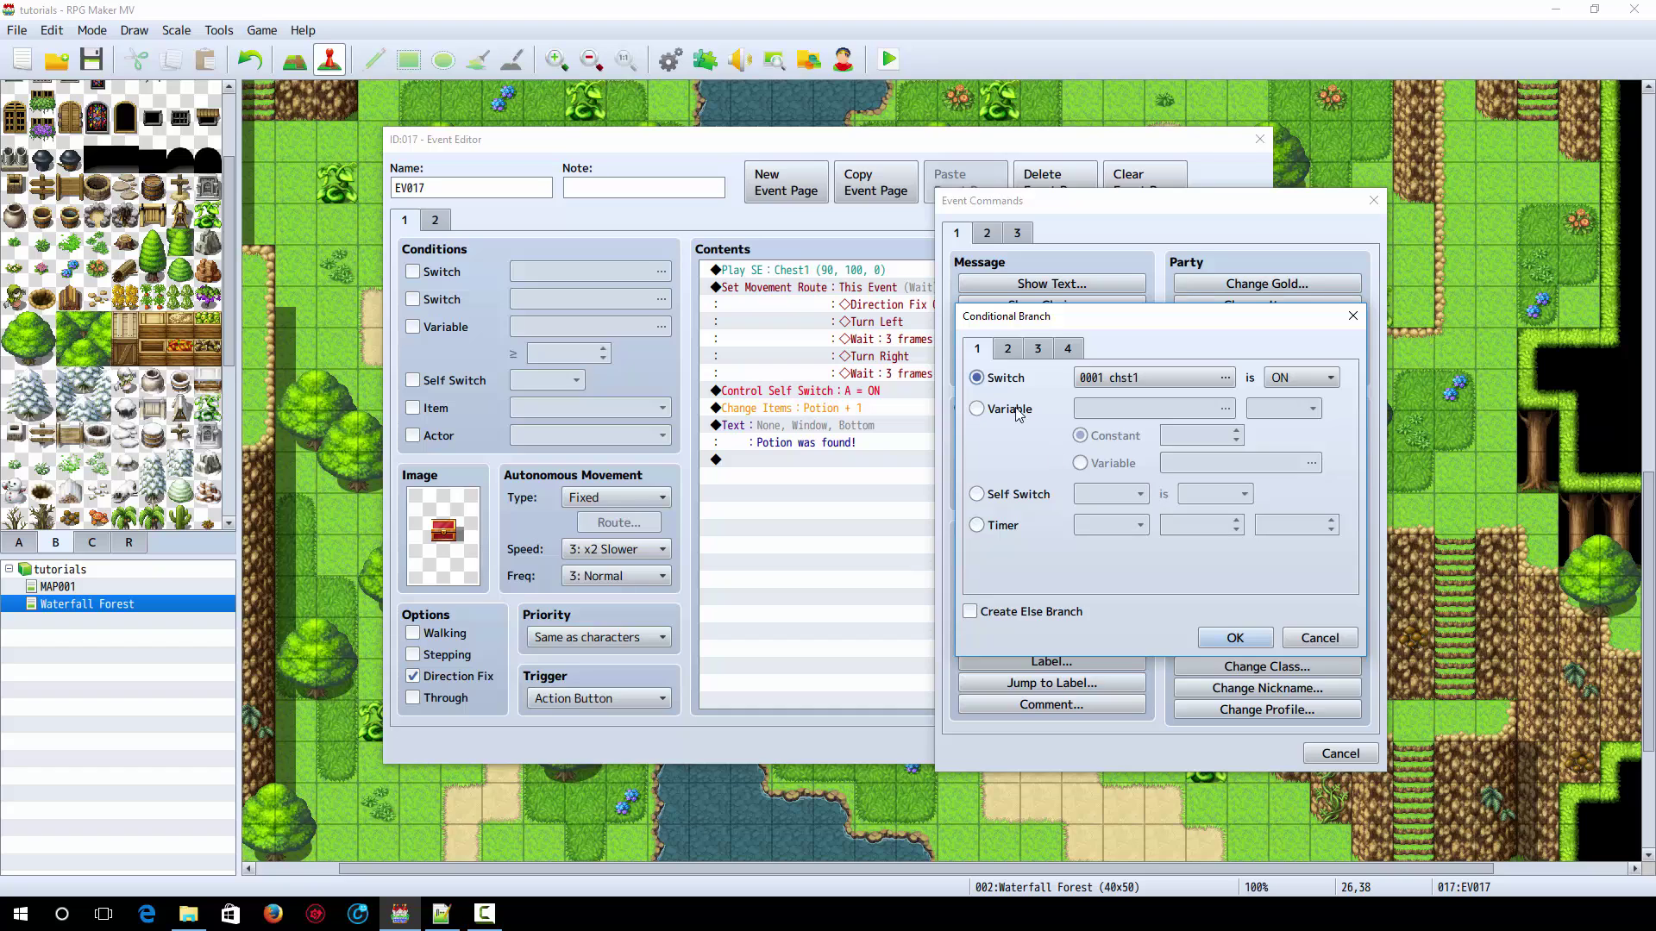
pyautogui.click(1205, 381)
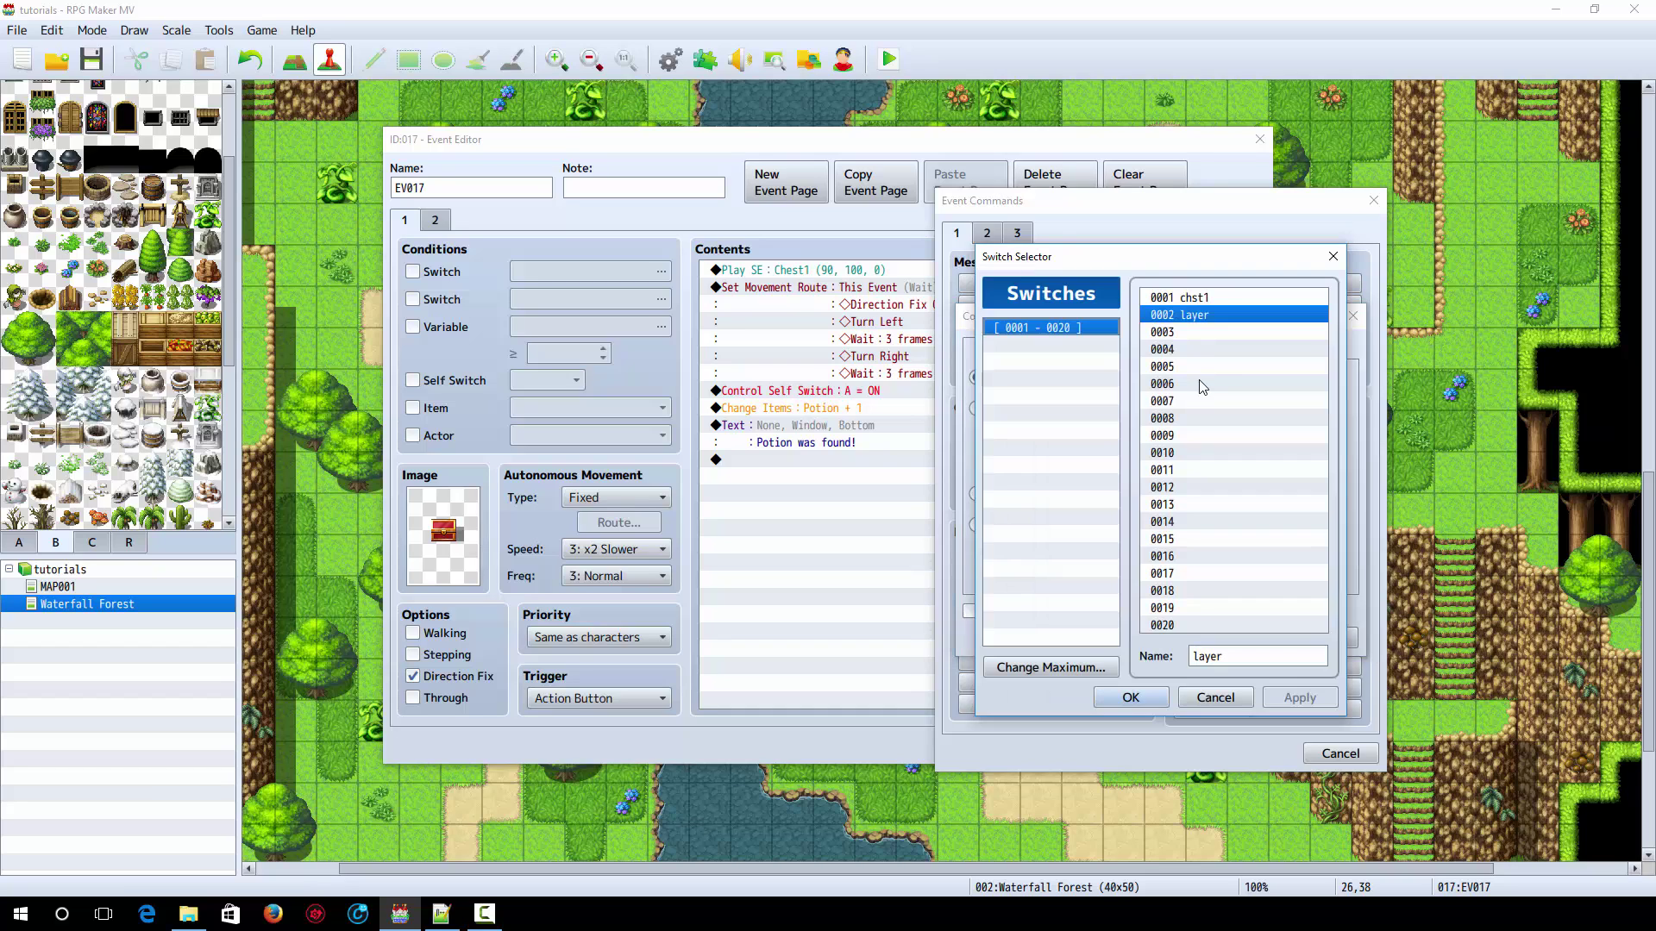
pyautogui.doubleClick(1197, 318)
pyautogui.click(1012, 614)
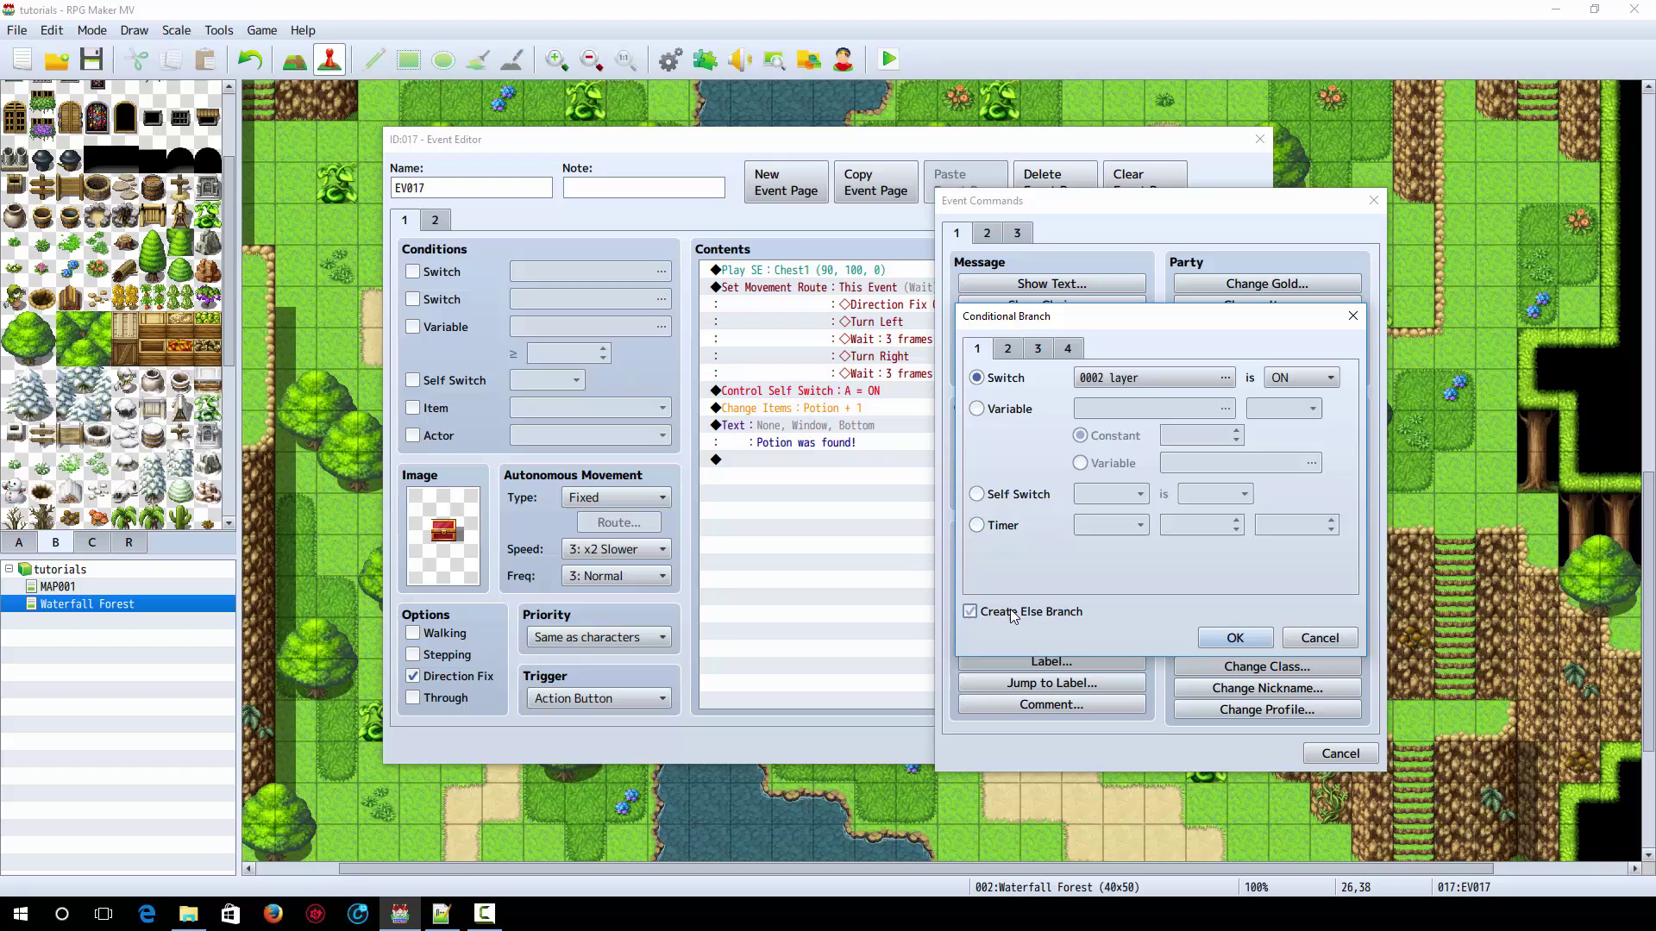
pyautogui.click(1235, 638)
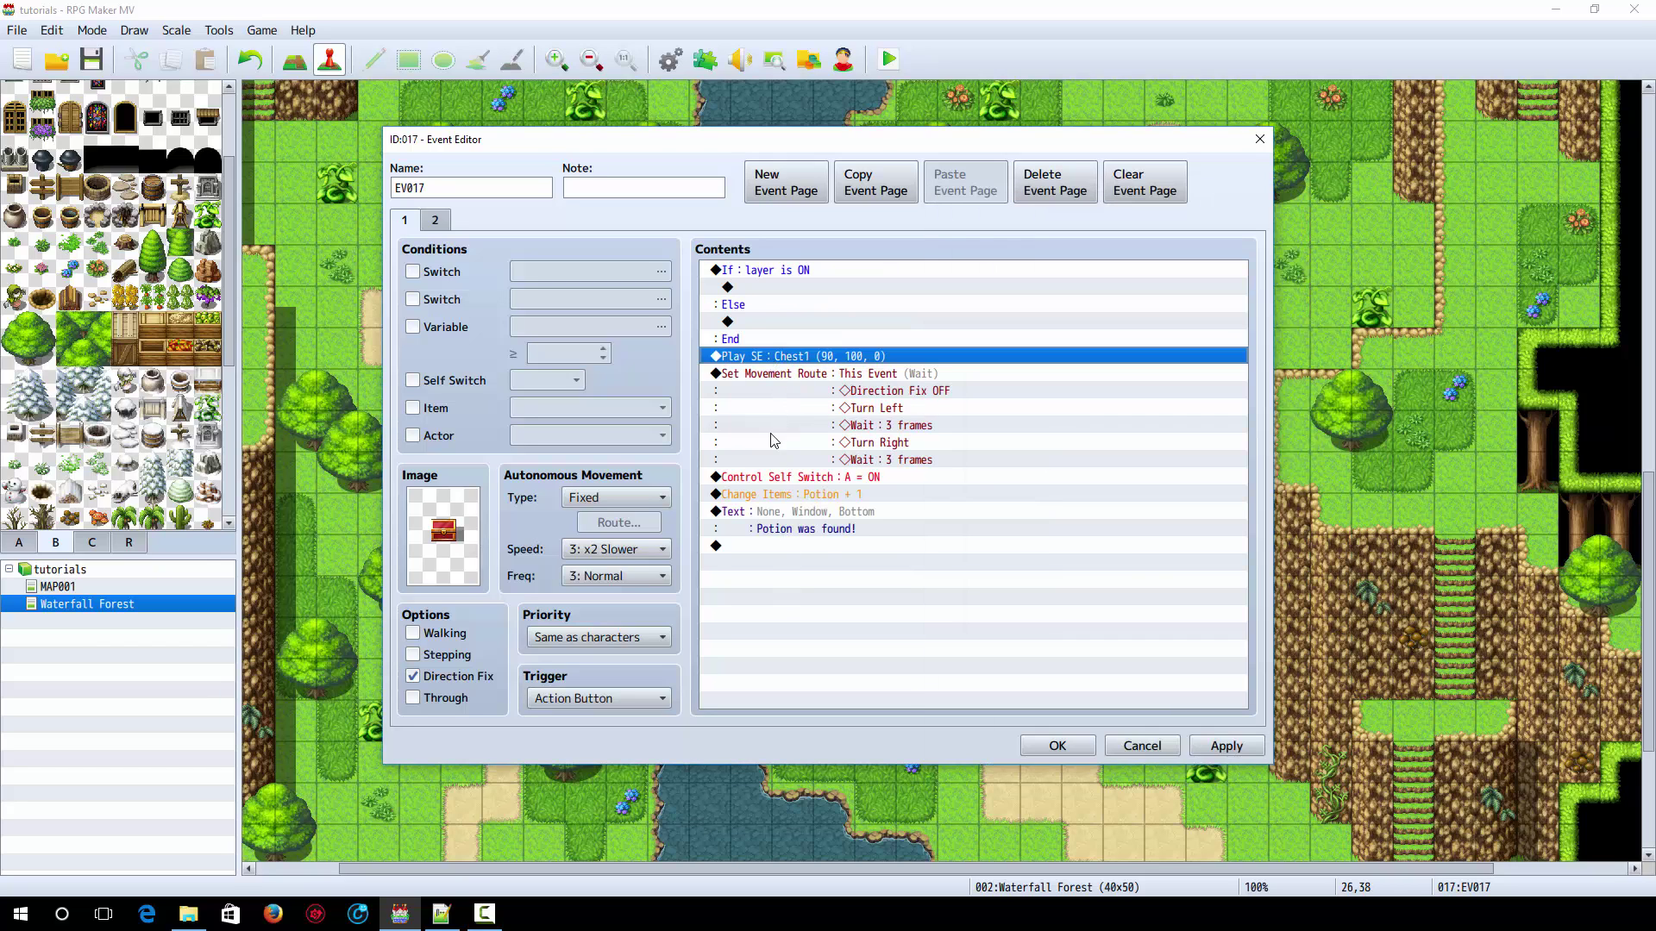
# Move the chest-opening commands through 'Potion was found!' into the layer ON branch
pyautogui.keyDown('shift'); pyautogui.click(774, 553); pyautogui.keyUp('shift')
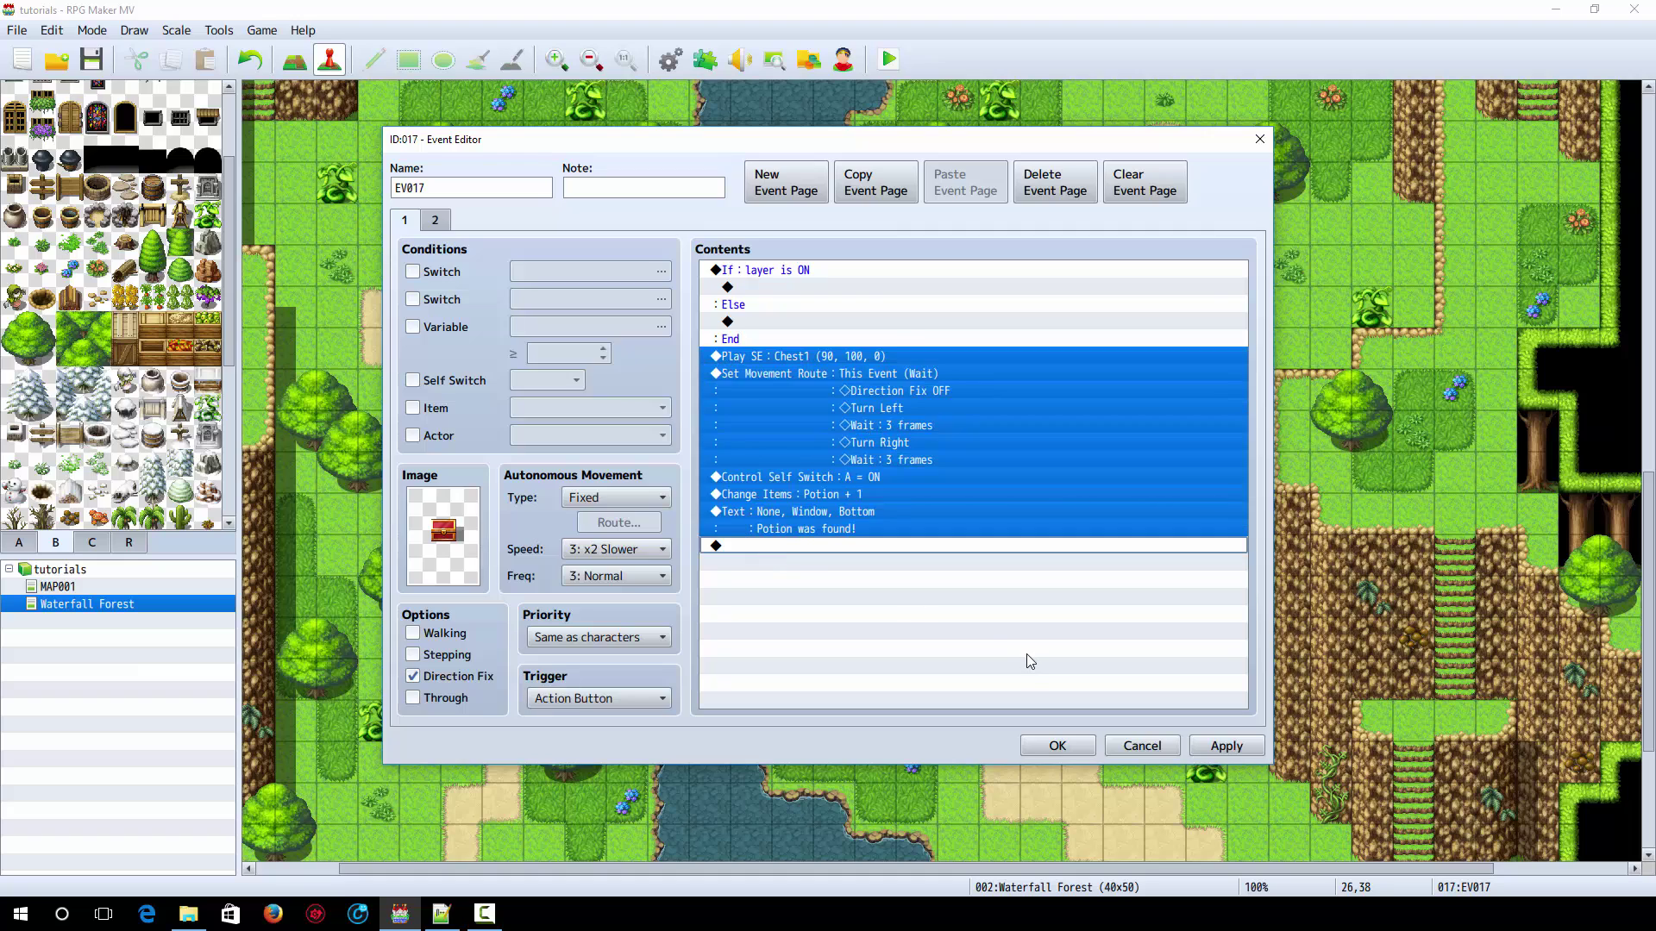
pyautogui.hotkey('ctrl', 'x')
pyautogui.click(775, 291)
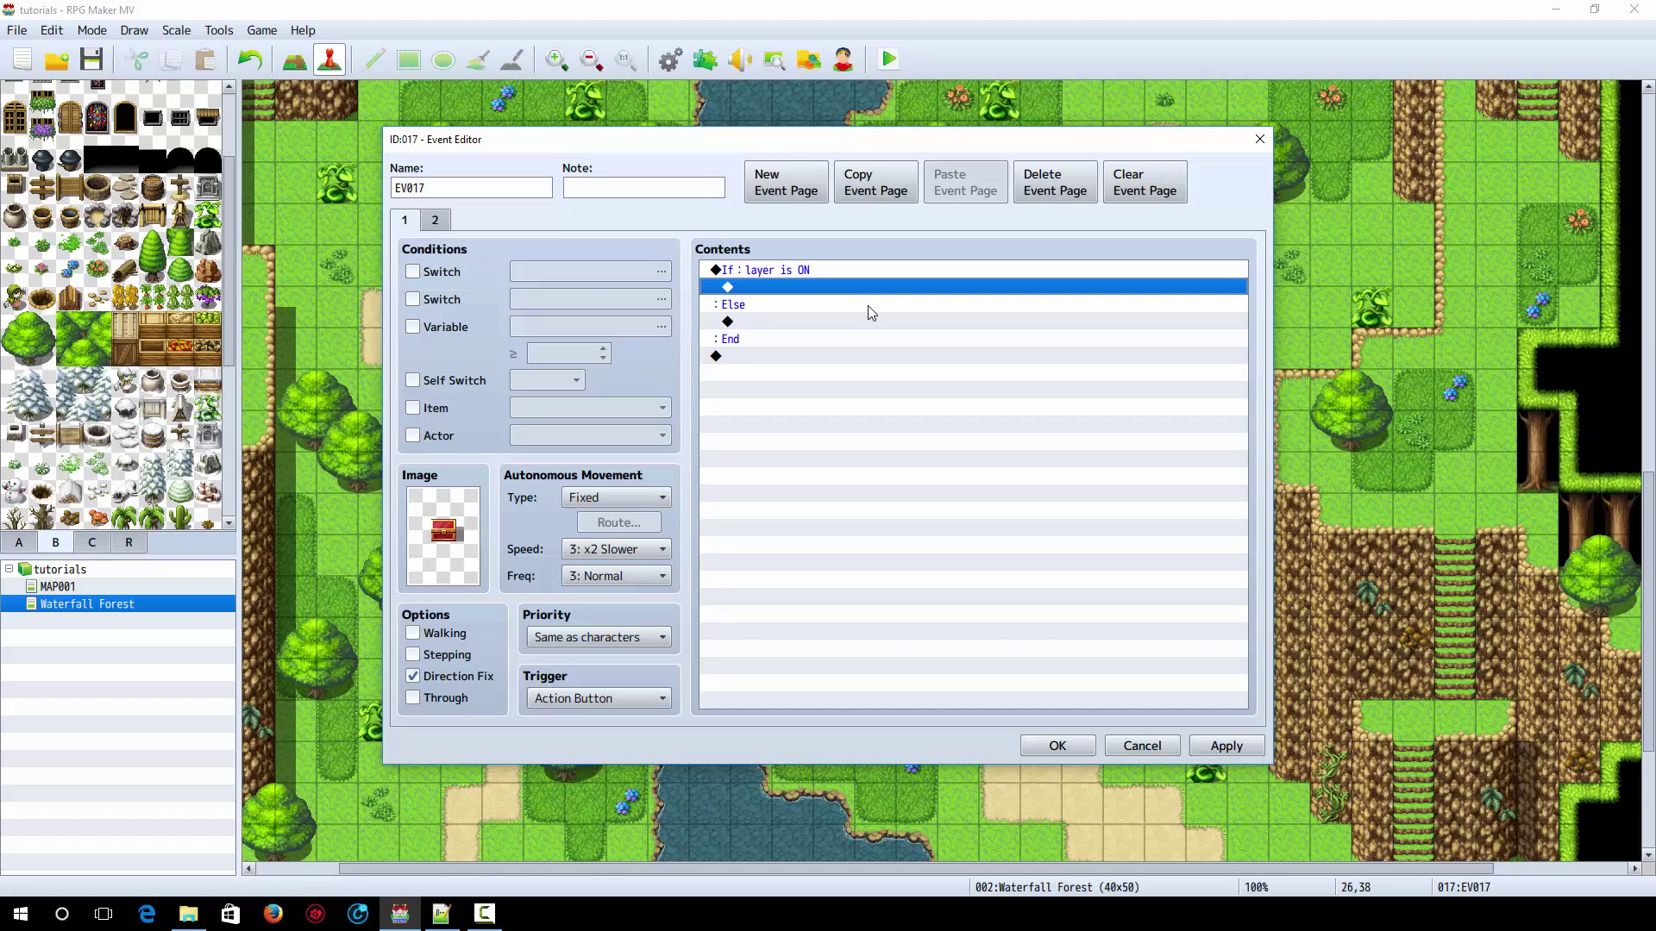
pyautogui.hotkey('ctrl', 'v')
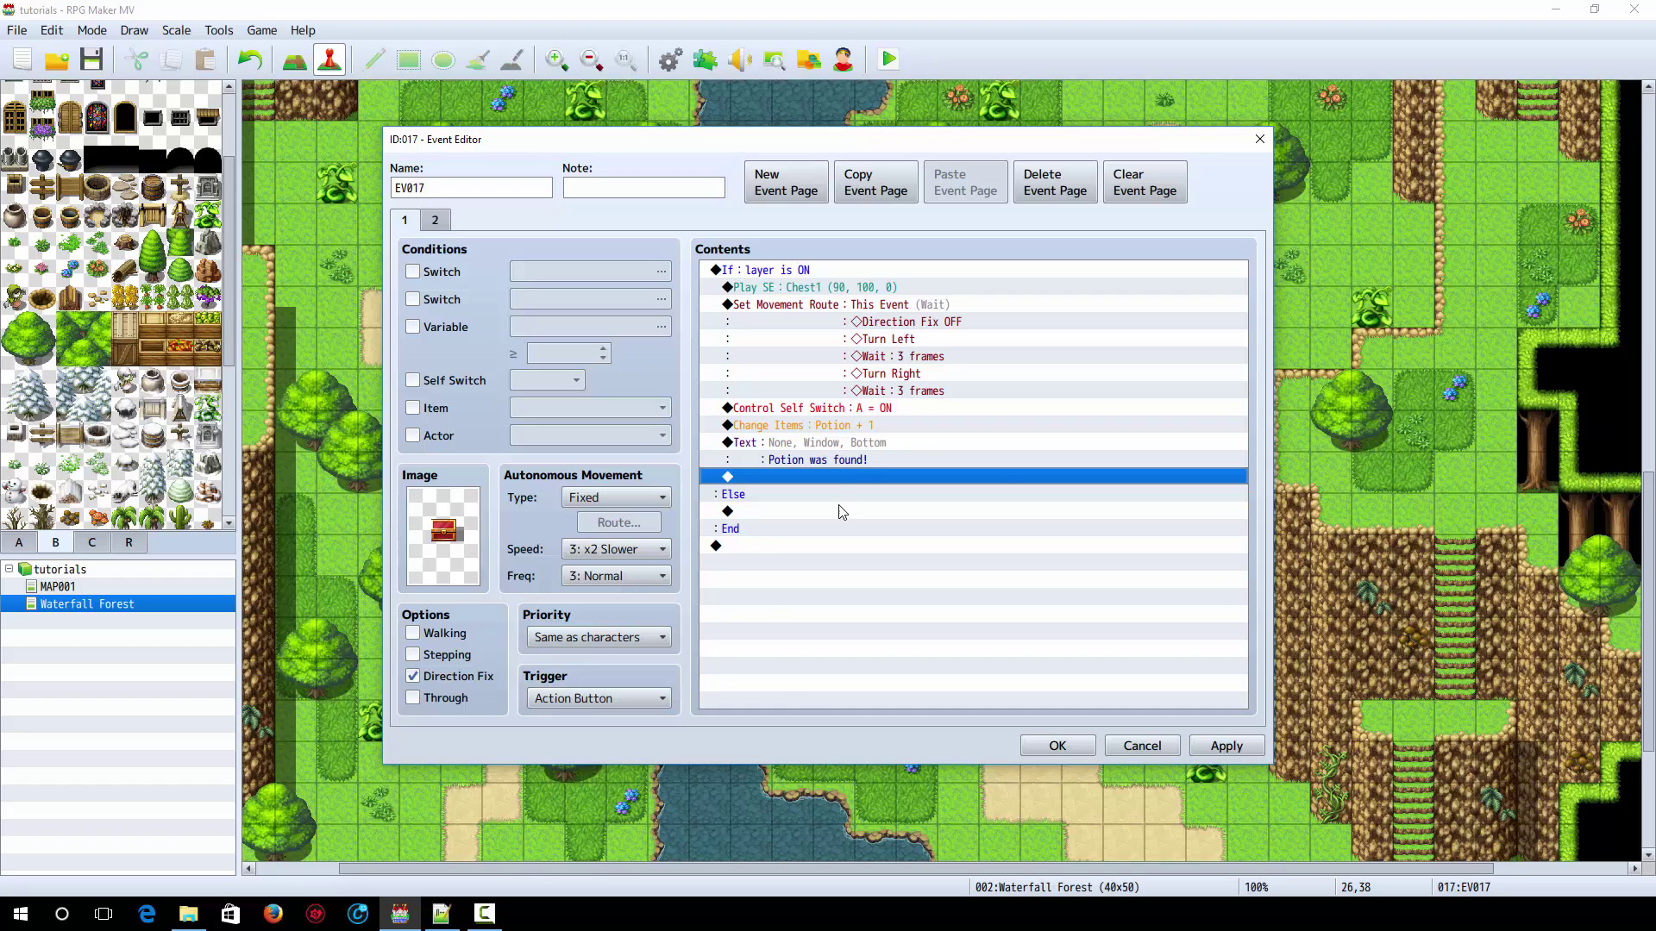
# Add Show Text 'You see a chest, but you can't reach it.' under Else
pyautogui.doubleClick(812, 508)
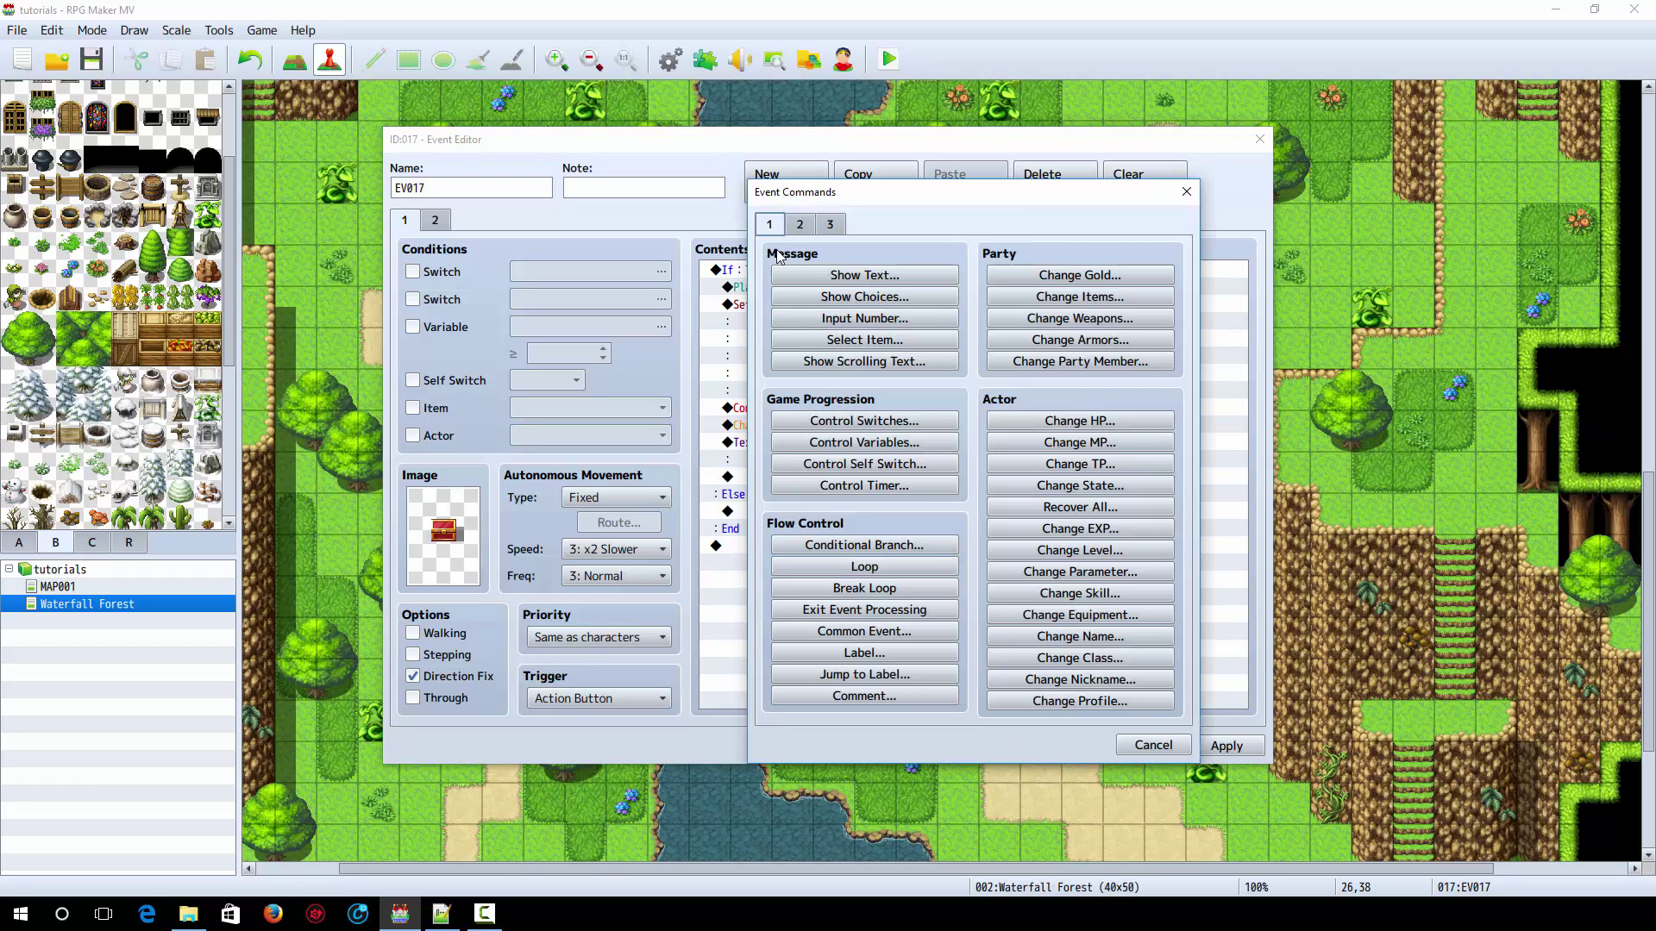
pyautogui.click(825, 275)
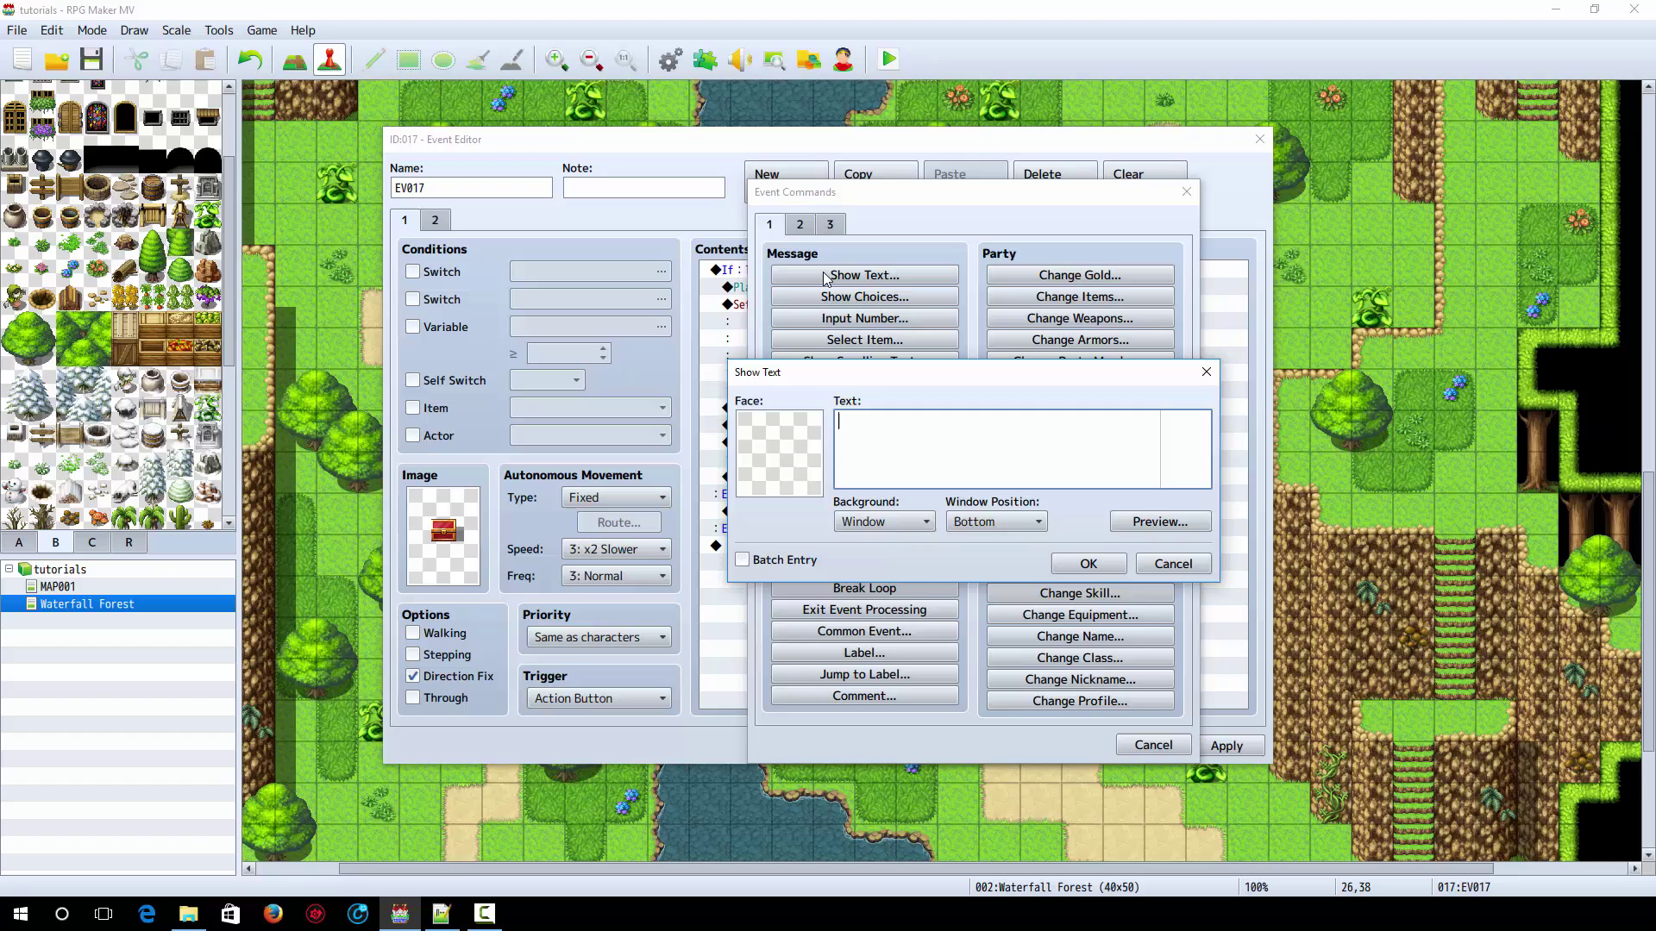
pyautogui.write("You see a chest, but you can't reach it.")
pyautogui.hotkey('ctrl', 'Return')
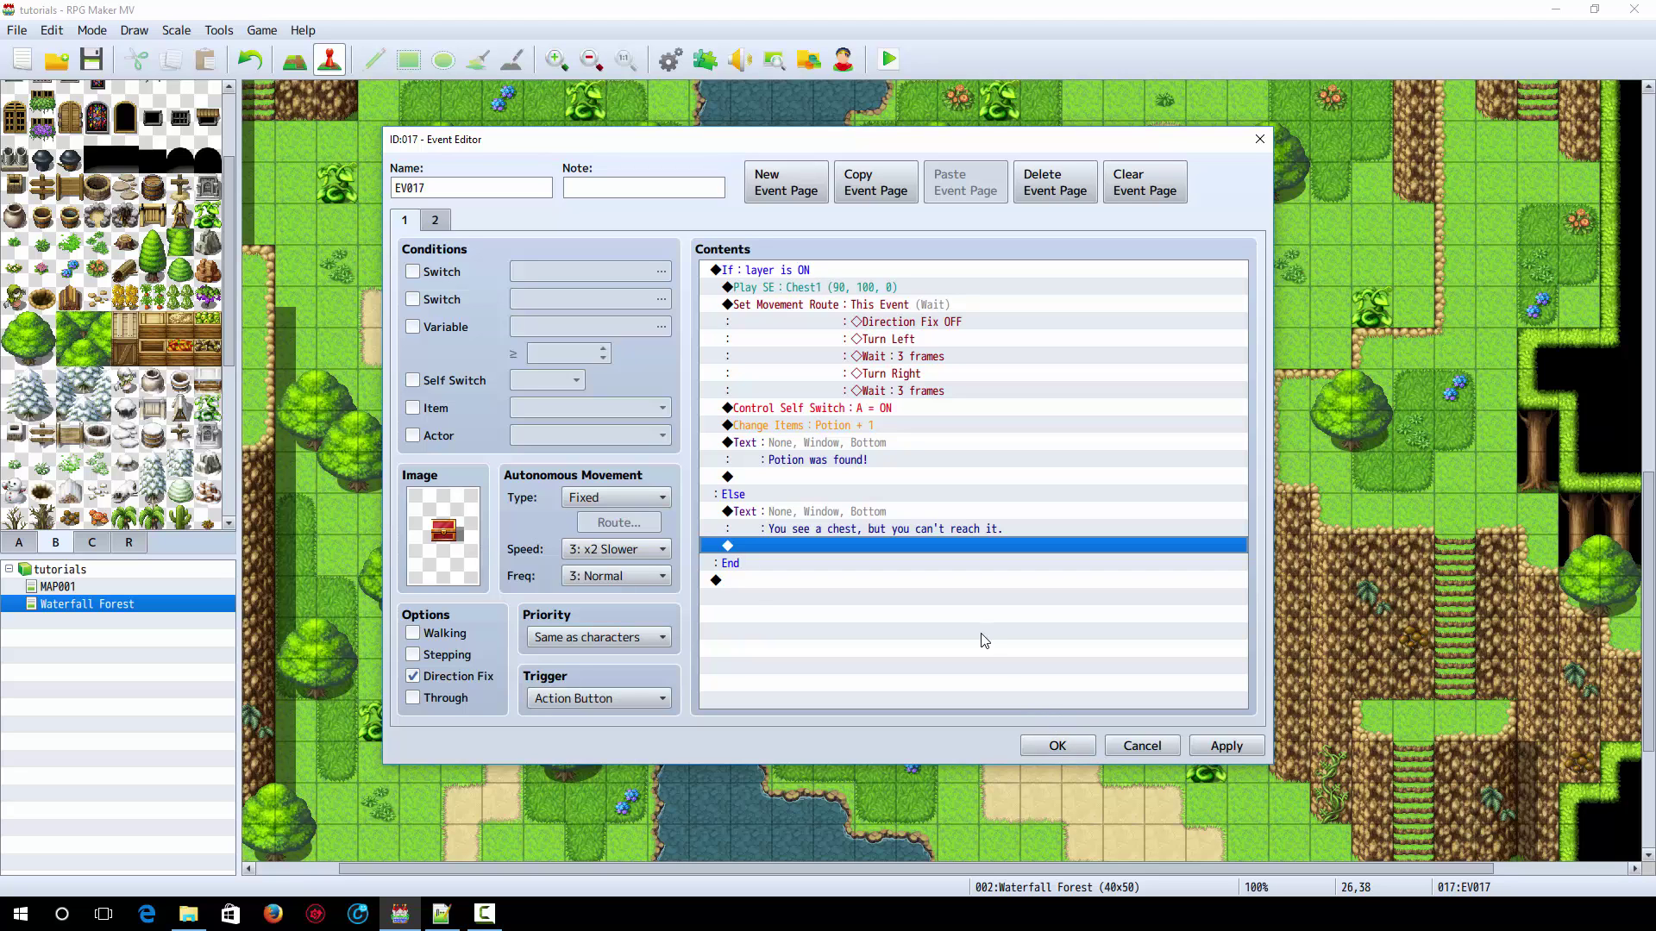
# Save the chest event, playtest, and read the unreachable-chest message
pyautogui.click(1056, 745)
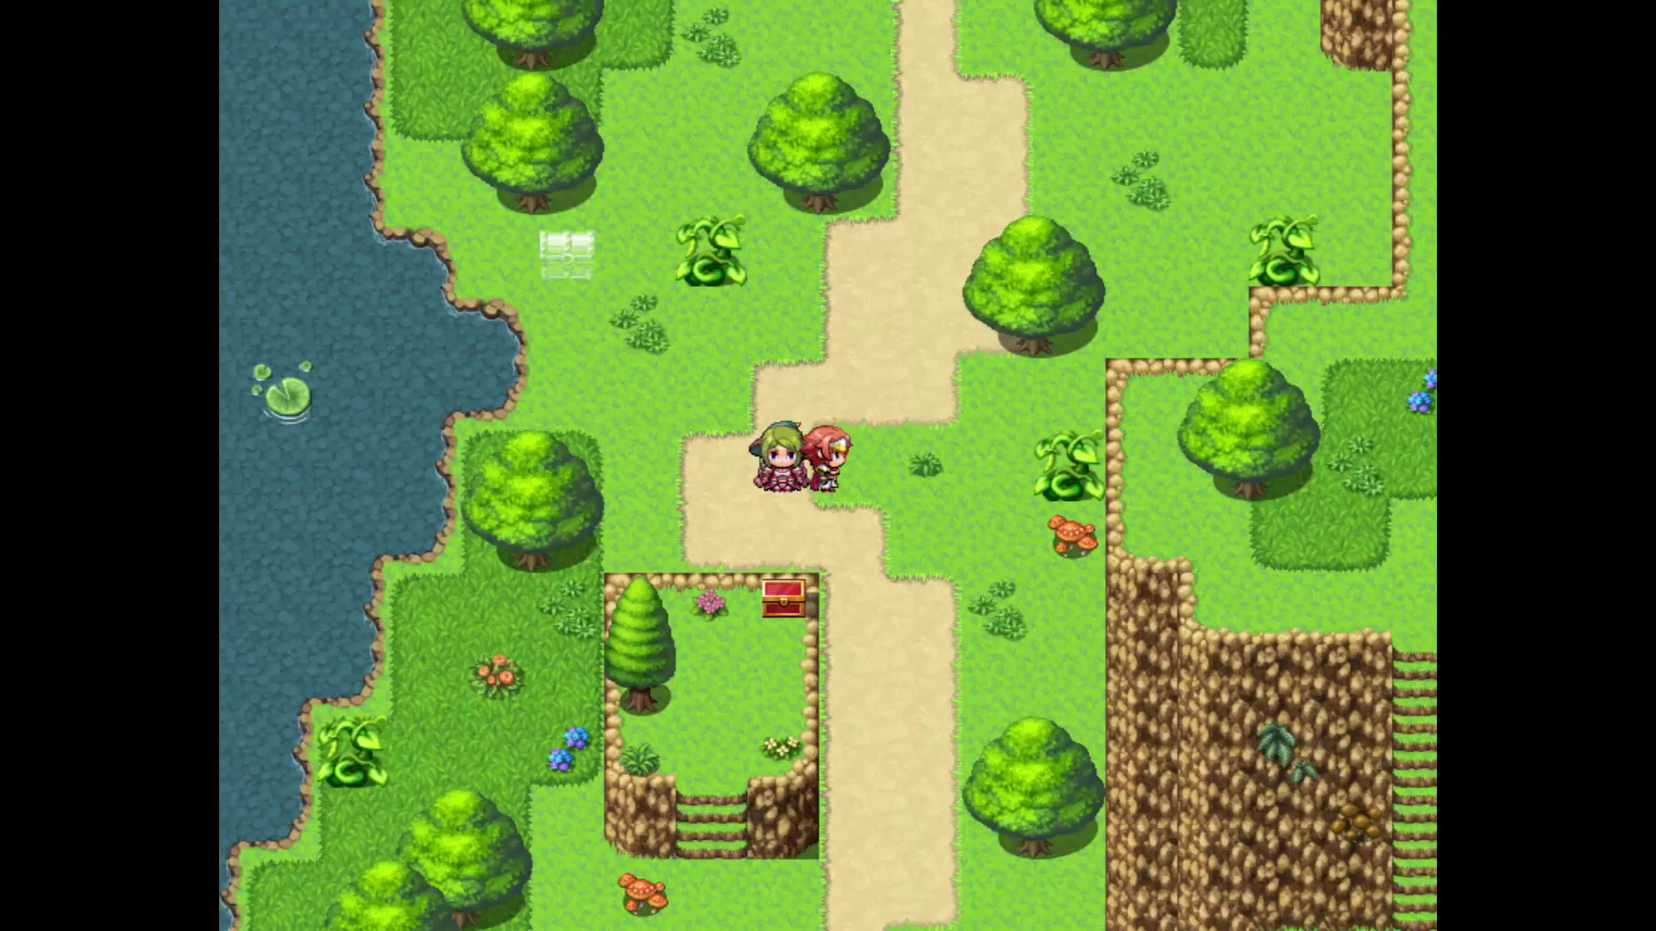
pyautogui.press('Down')
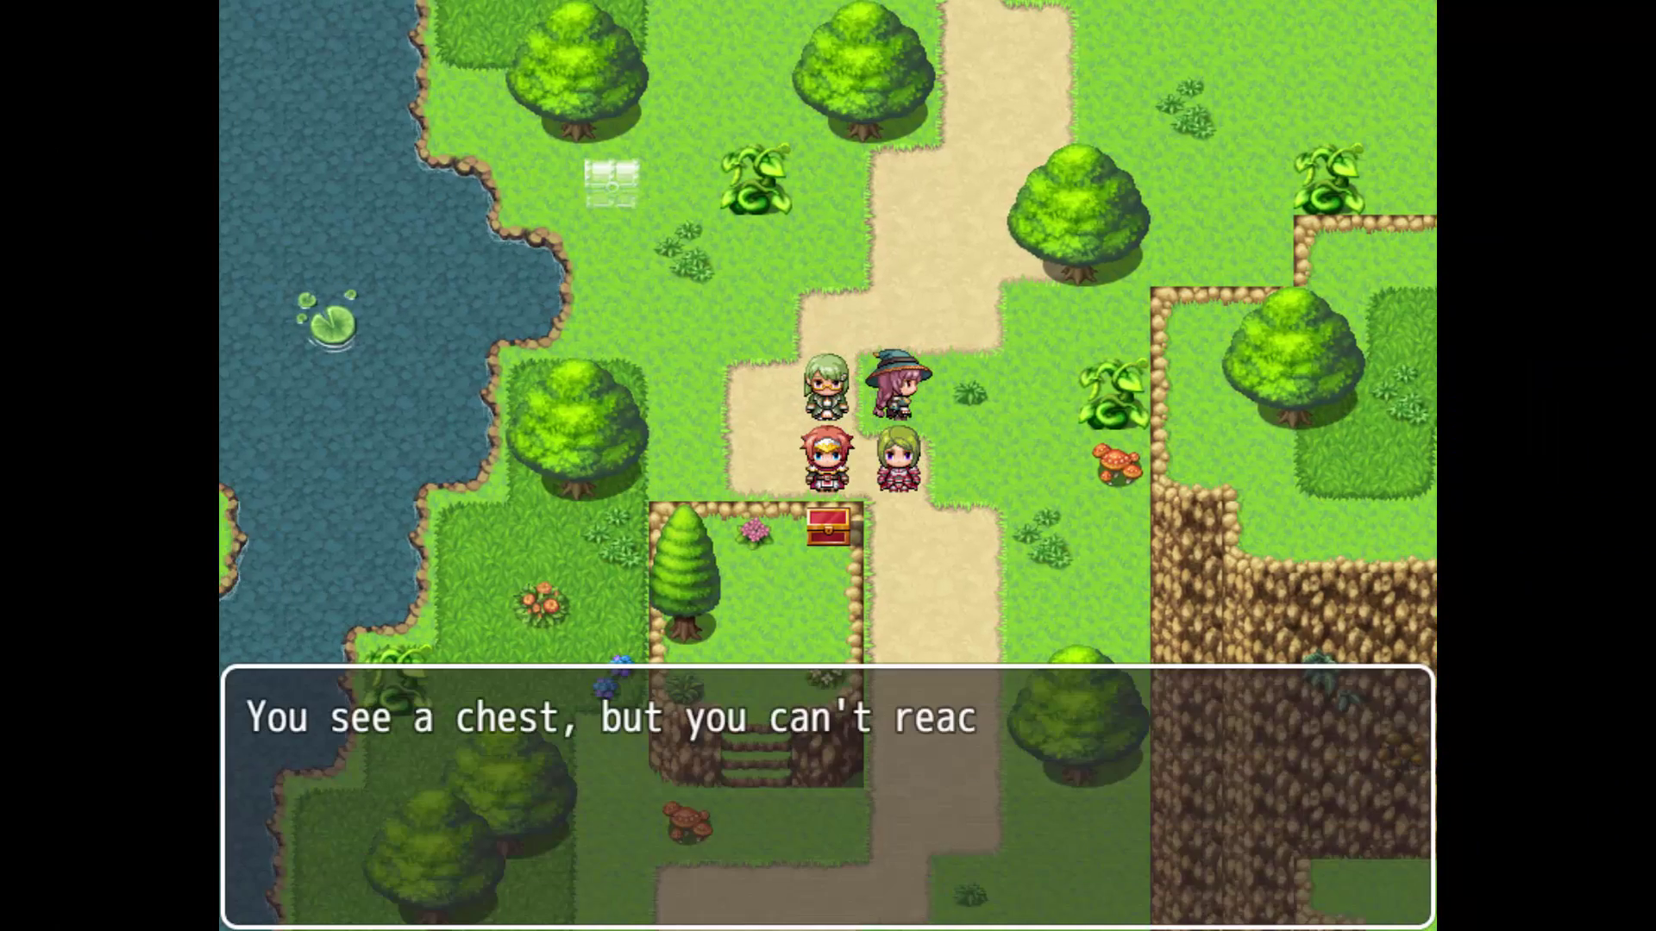
pyautogui.press('Return')
pyautogui.press('Right')
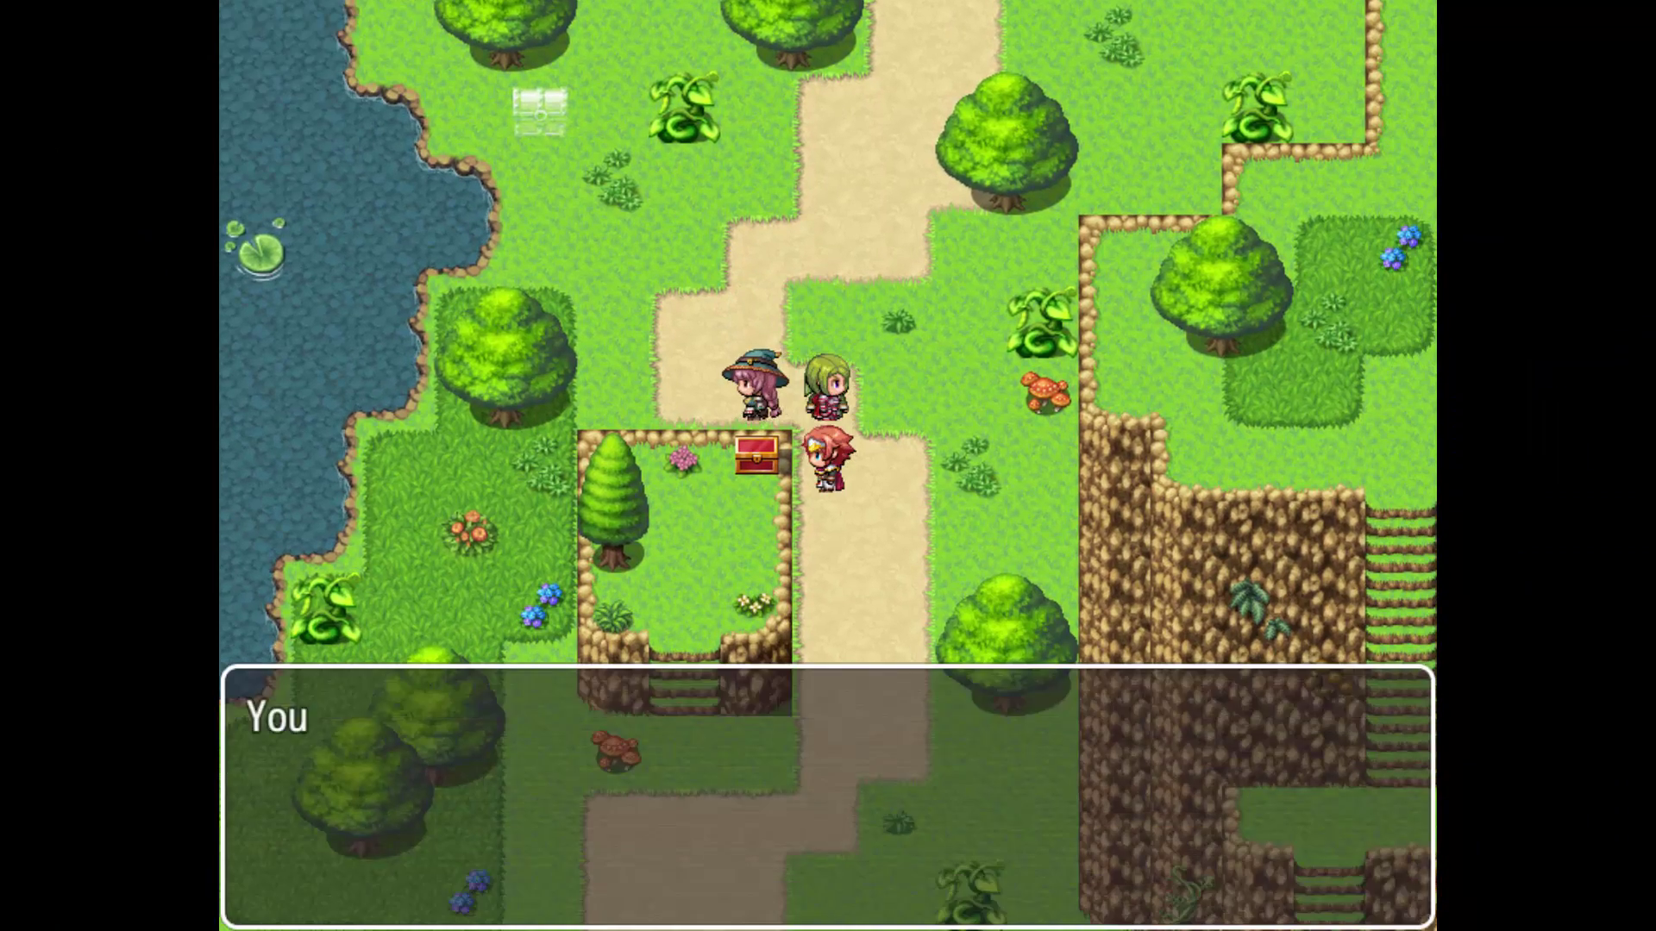
# Climb into the enclosure, open the cliff-top chest to get 'Potion was found!', and walk out
pyautogui.press('Return')
pyautogui.press('Down')
pyautogui.press('Left')
pyautogui.press('Up')
pyautogui.press('Left')
pyautogui.press('Up')
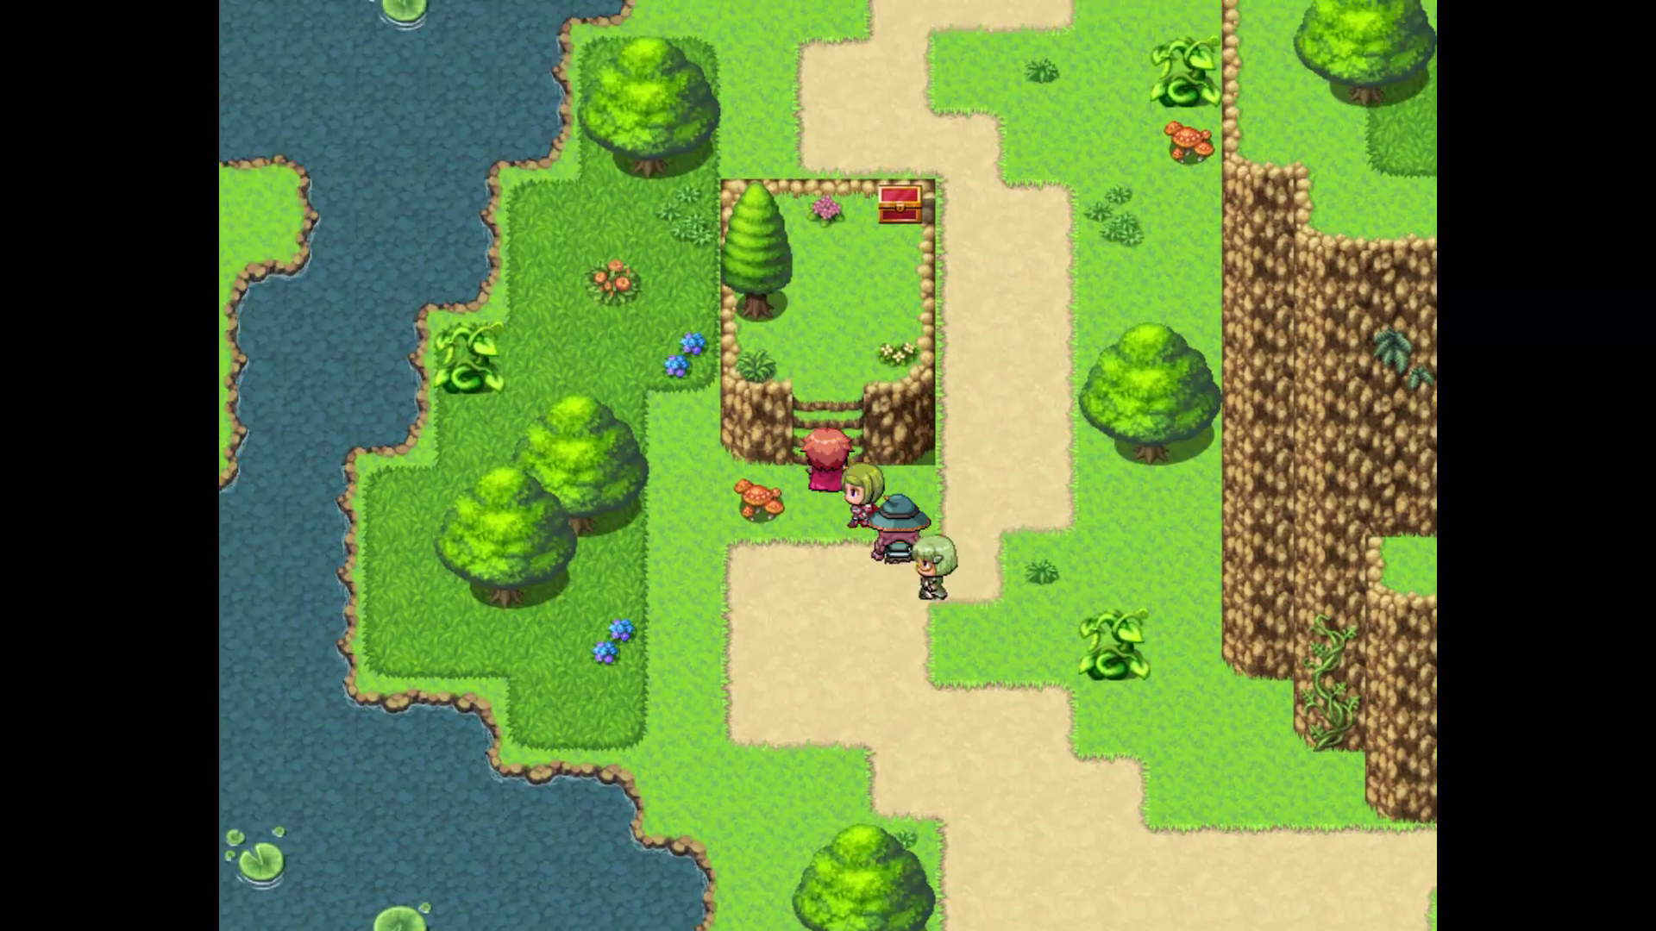
pyautogui.press('Right')
pyautogui.press('Return')
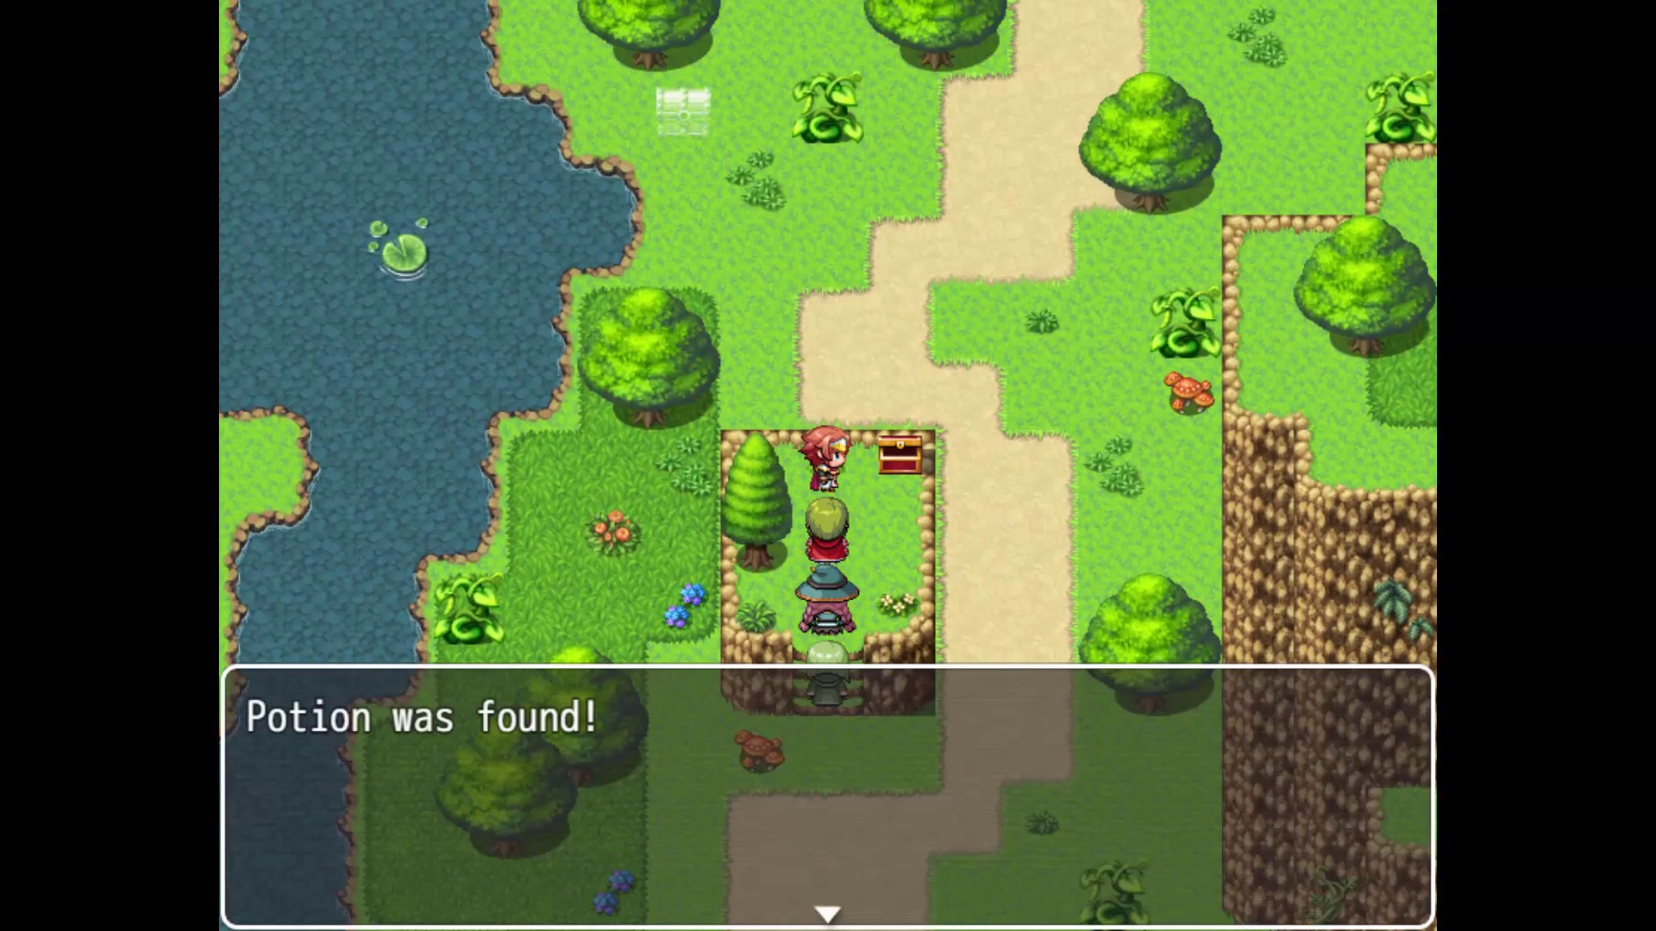
pyautogui.press('Return')
pyautogui.press('Down')
pyautogui.press('Right')
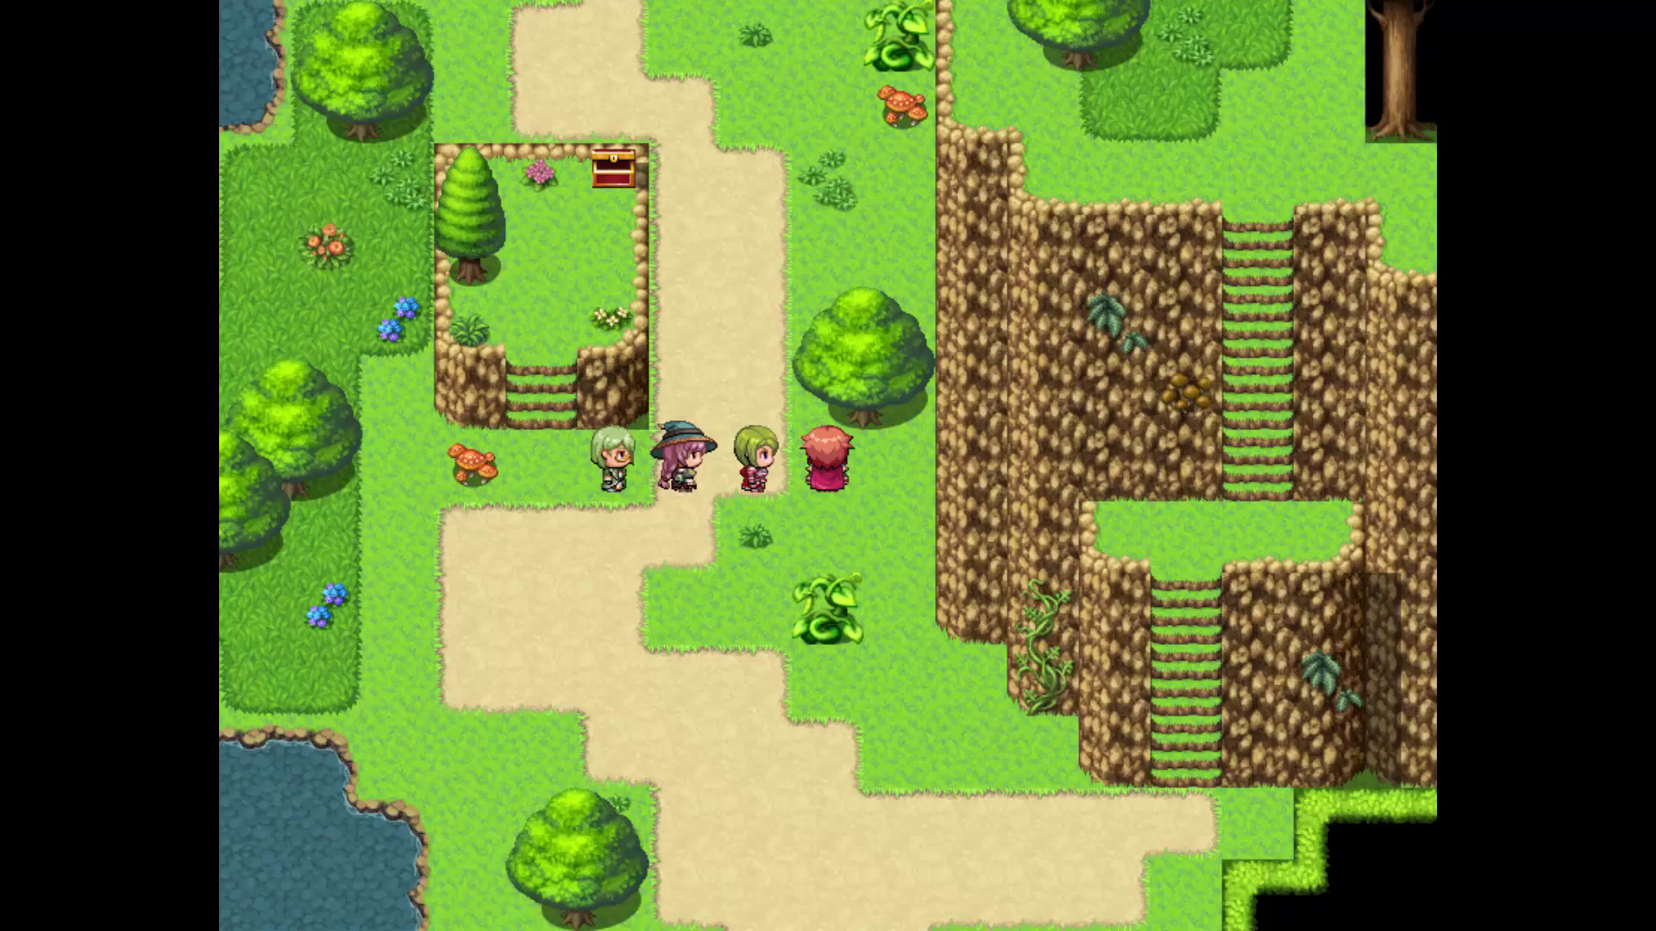
# Walk to the glowing sealed chest, read its sealed message, and leave full screen
pyautogui.press('Up')
pyautogui.press('Left')
pyautogui.press('Up')
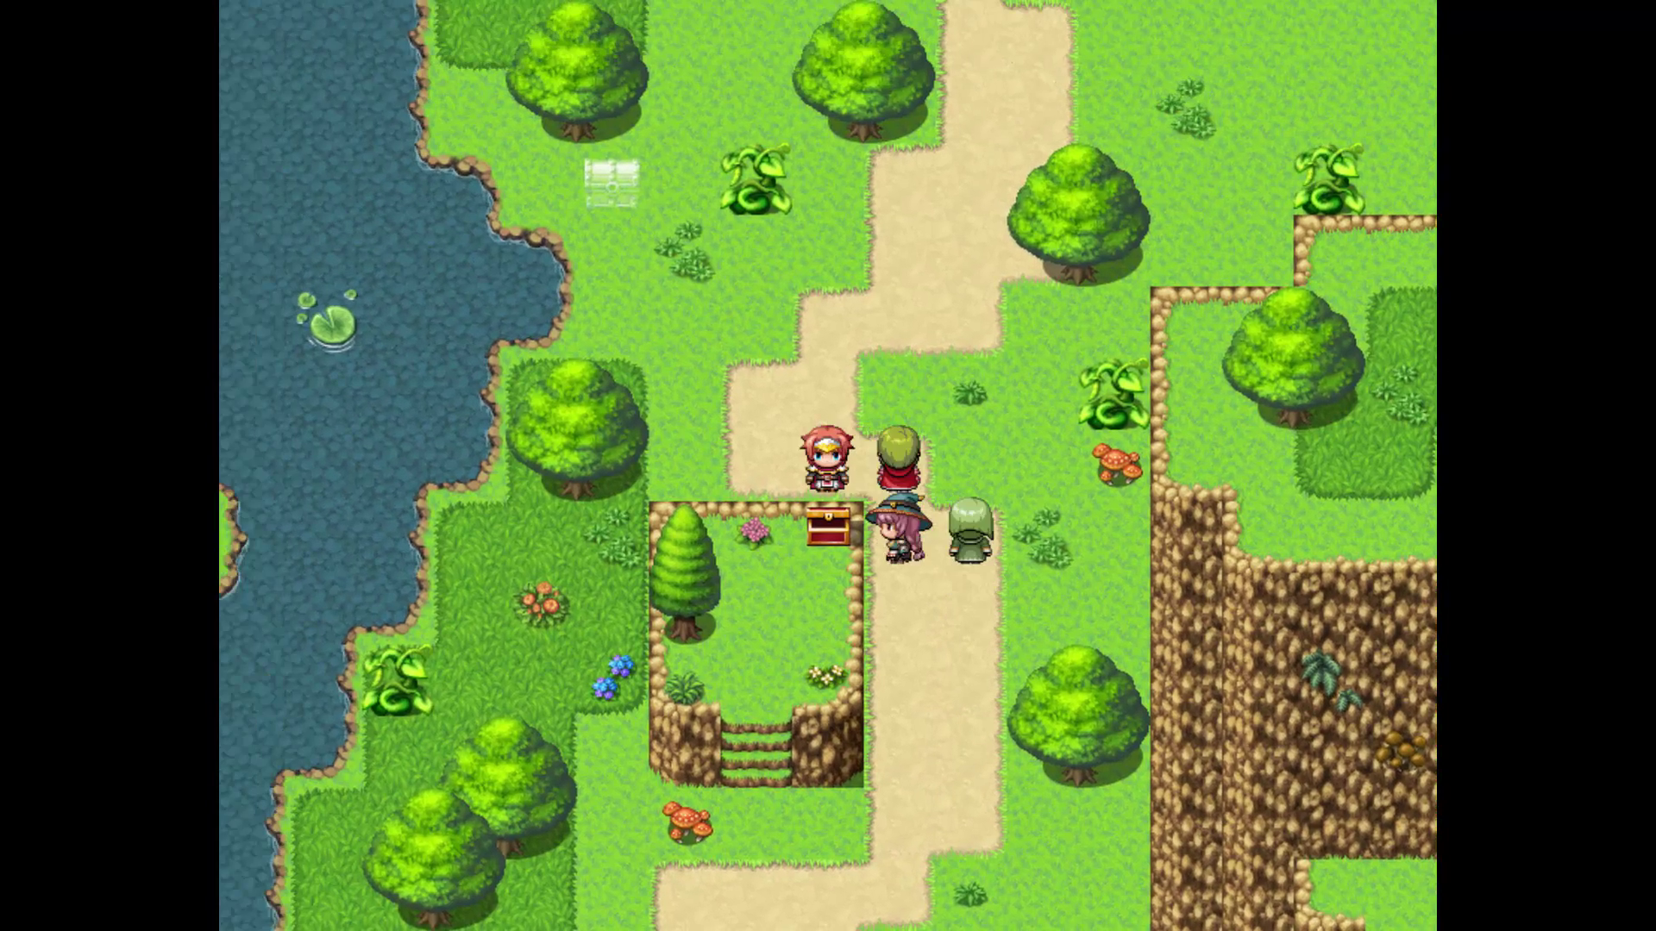
pyautogui.press('Left')
pyautogui.press('Up')
pyautogui.press('Return')
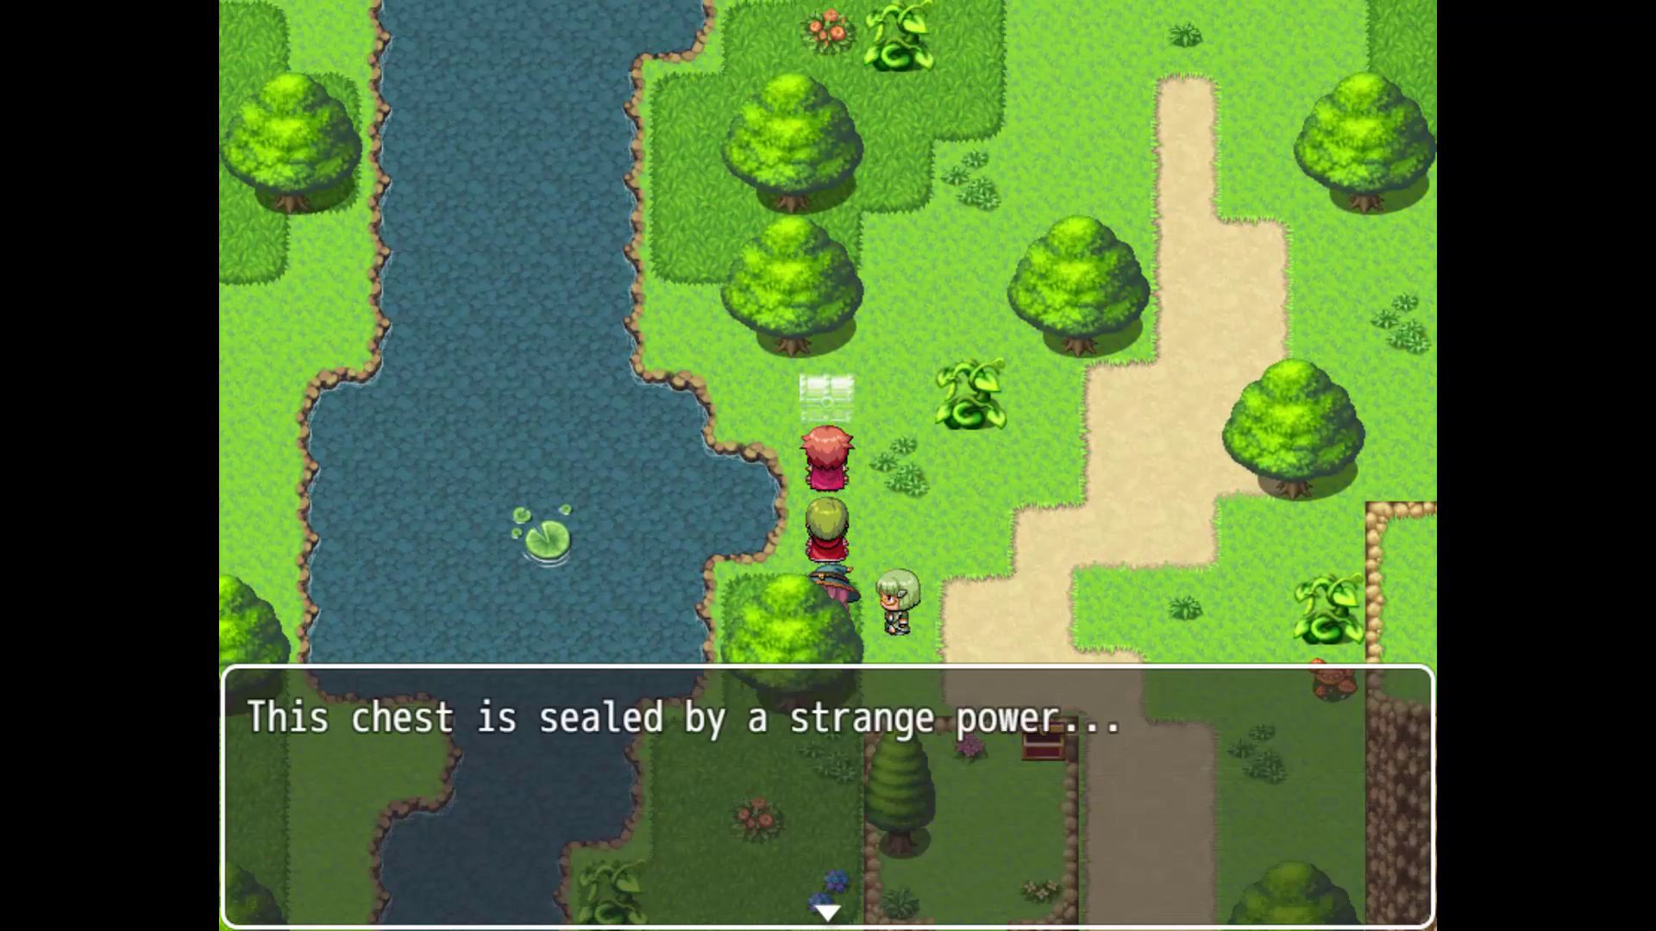
pyautogui.press('Return')
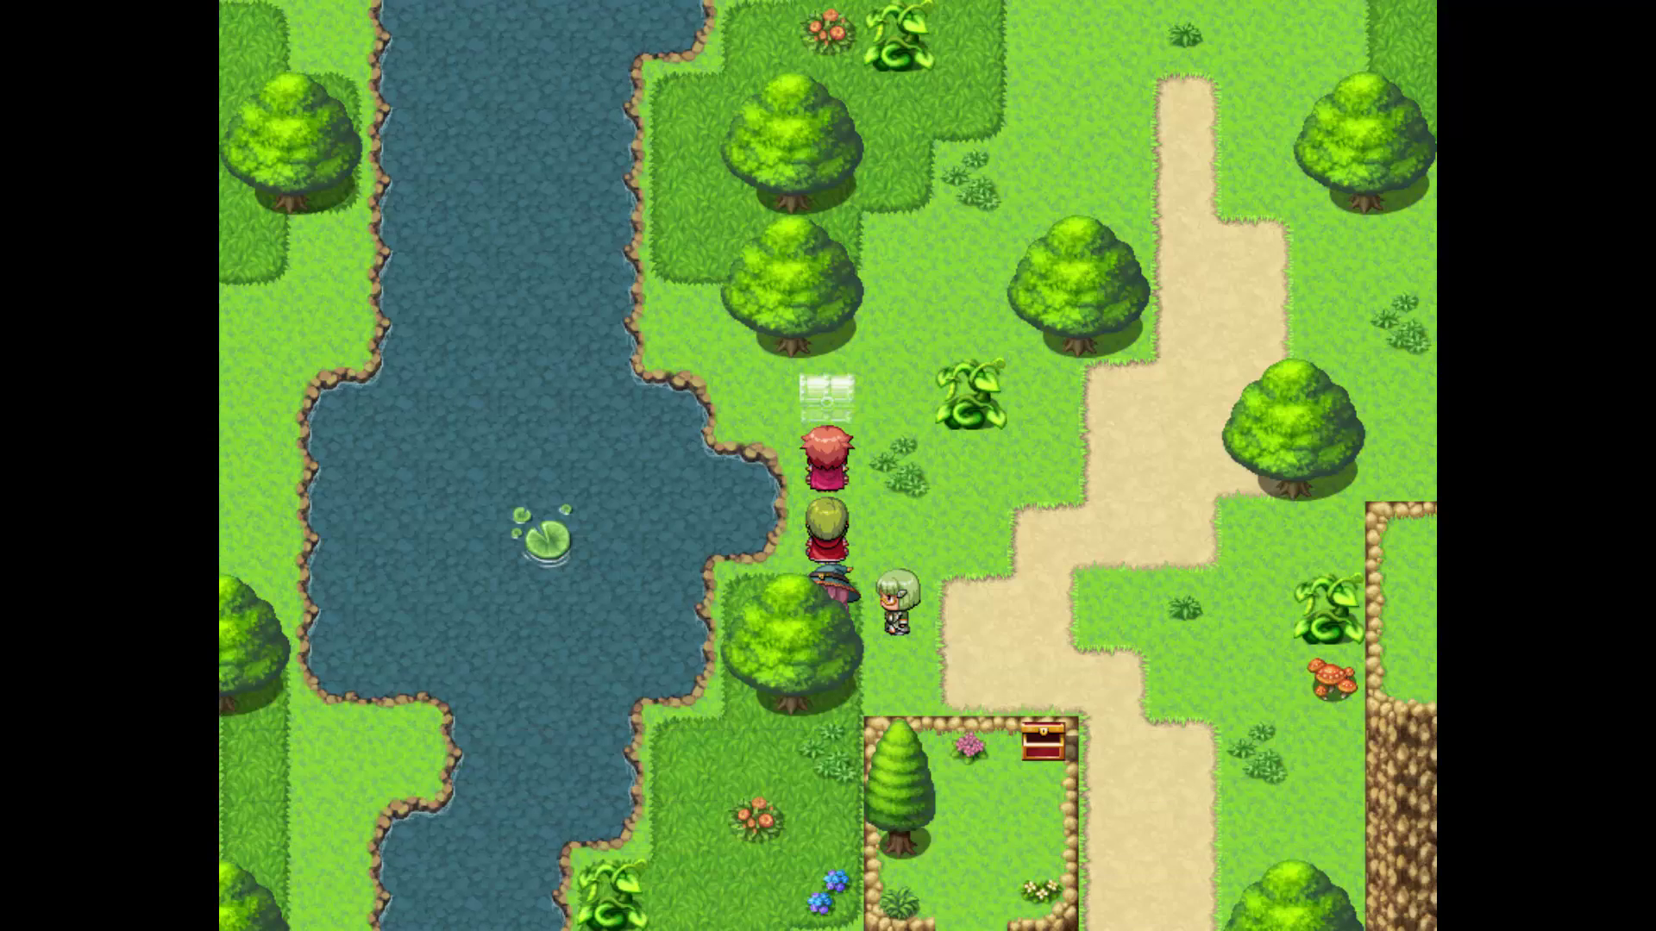
pyautogui.press('F4')
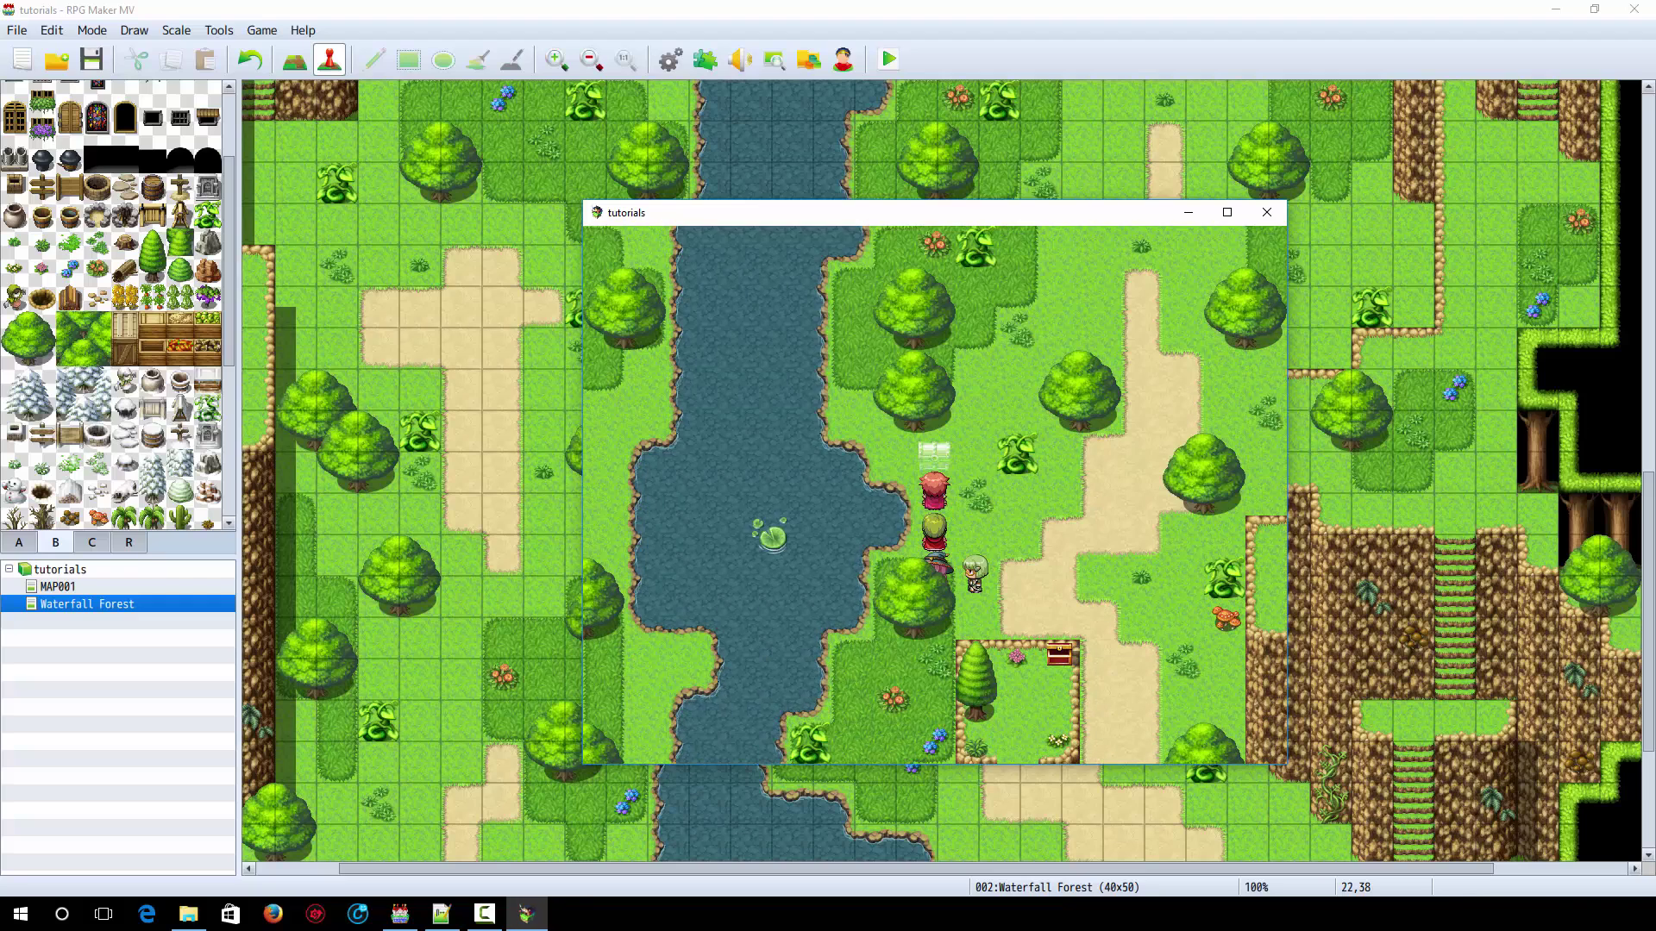
# Close the playtest and paste a copy of the sealed black chest at 26,30
pyautogui.click(1267, 215)
pyautogui.click(971, 312)
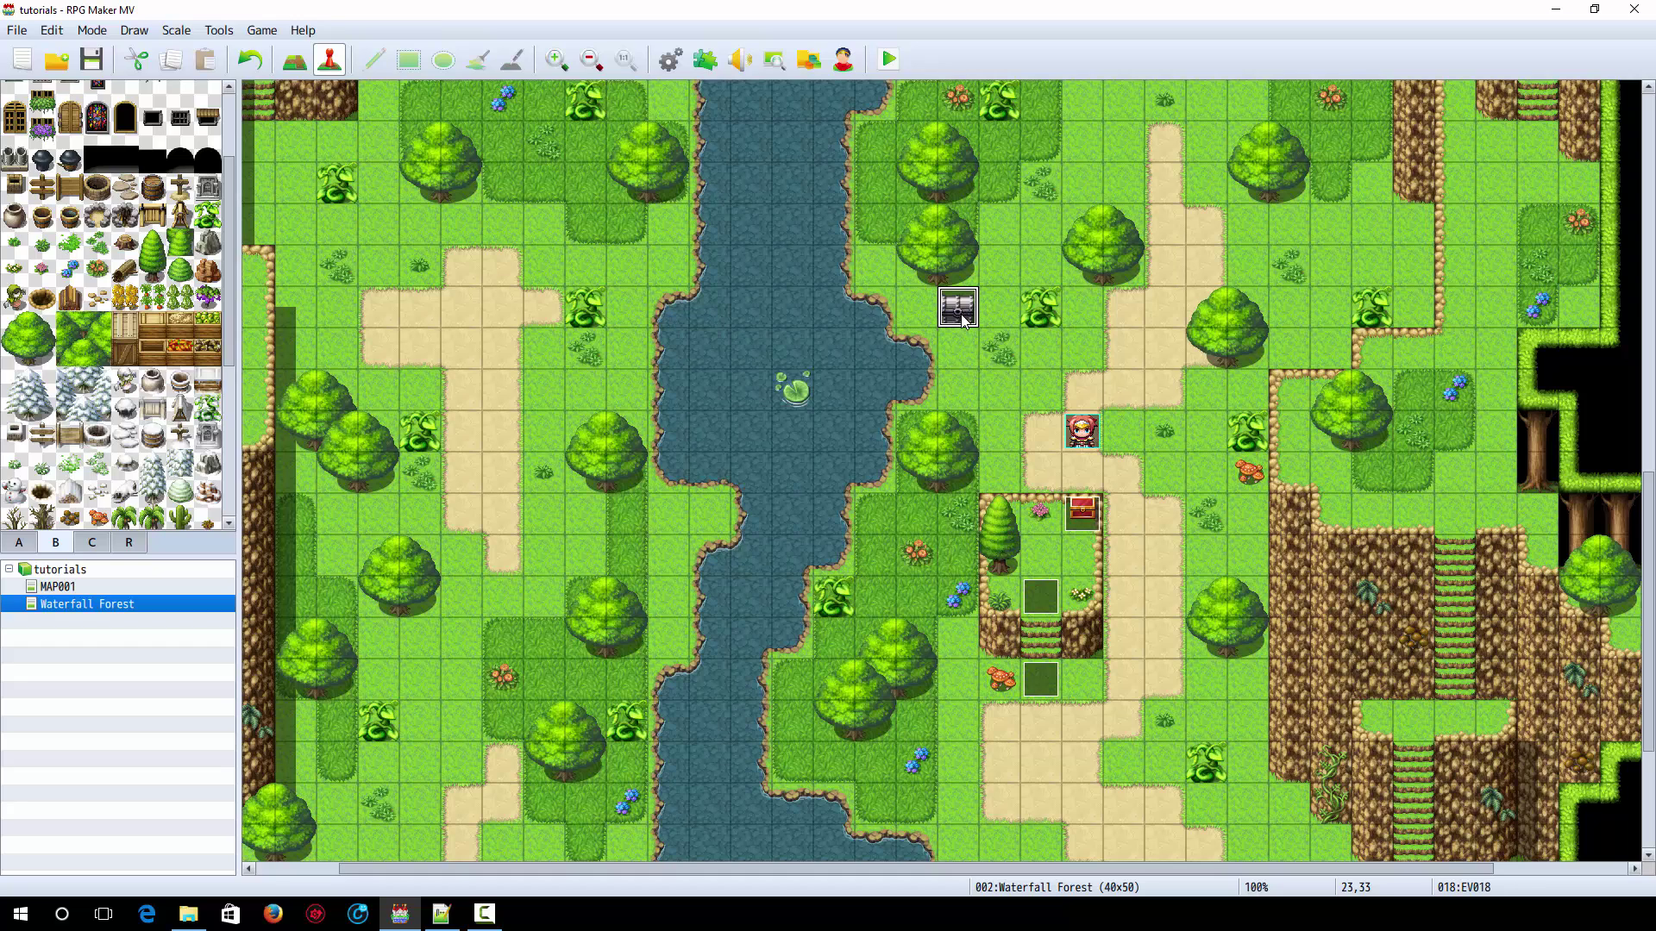
pyautogui.click(1078, 198)
pyautogui.hotkey('ctrl', 'v')
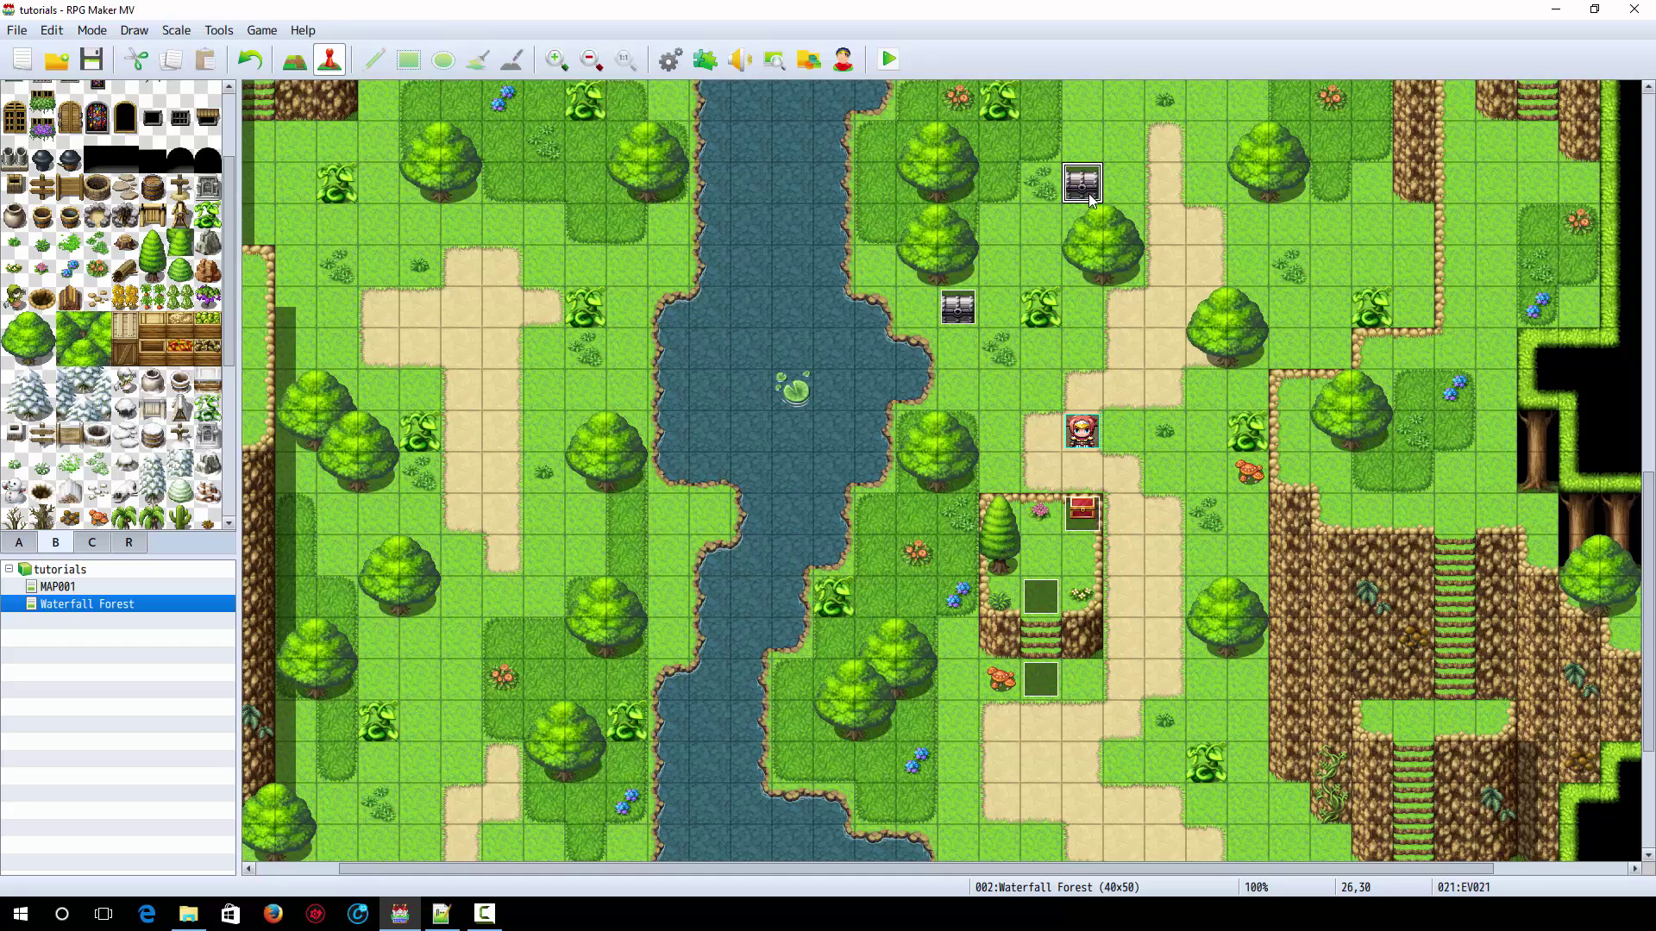
# Name database item 0005 'Unseal Lv1' and open its icon chooser
pyautogui.press('F9')
pyautogui.write('Unseal Lv1')
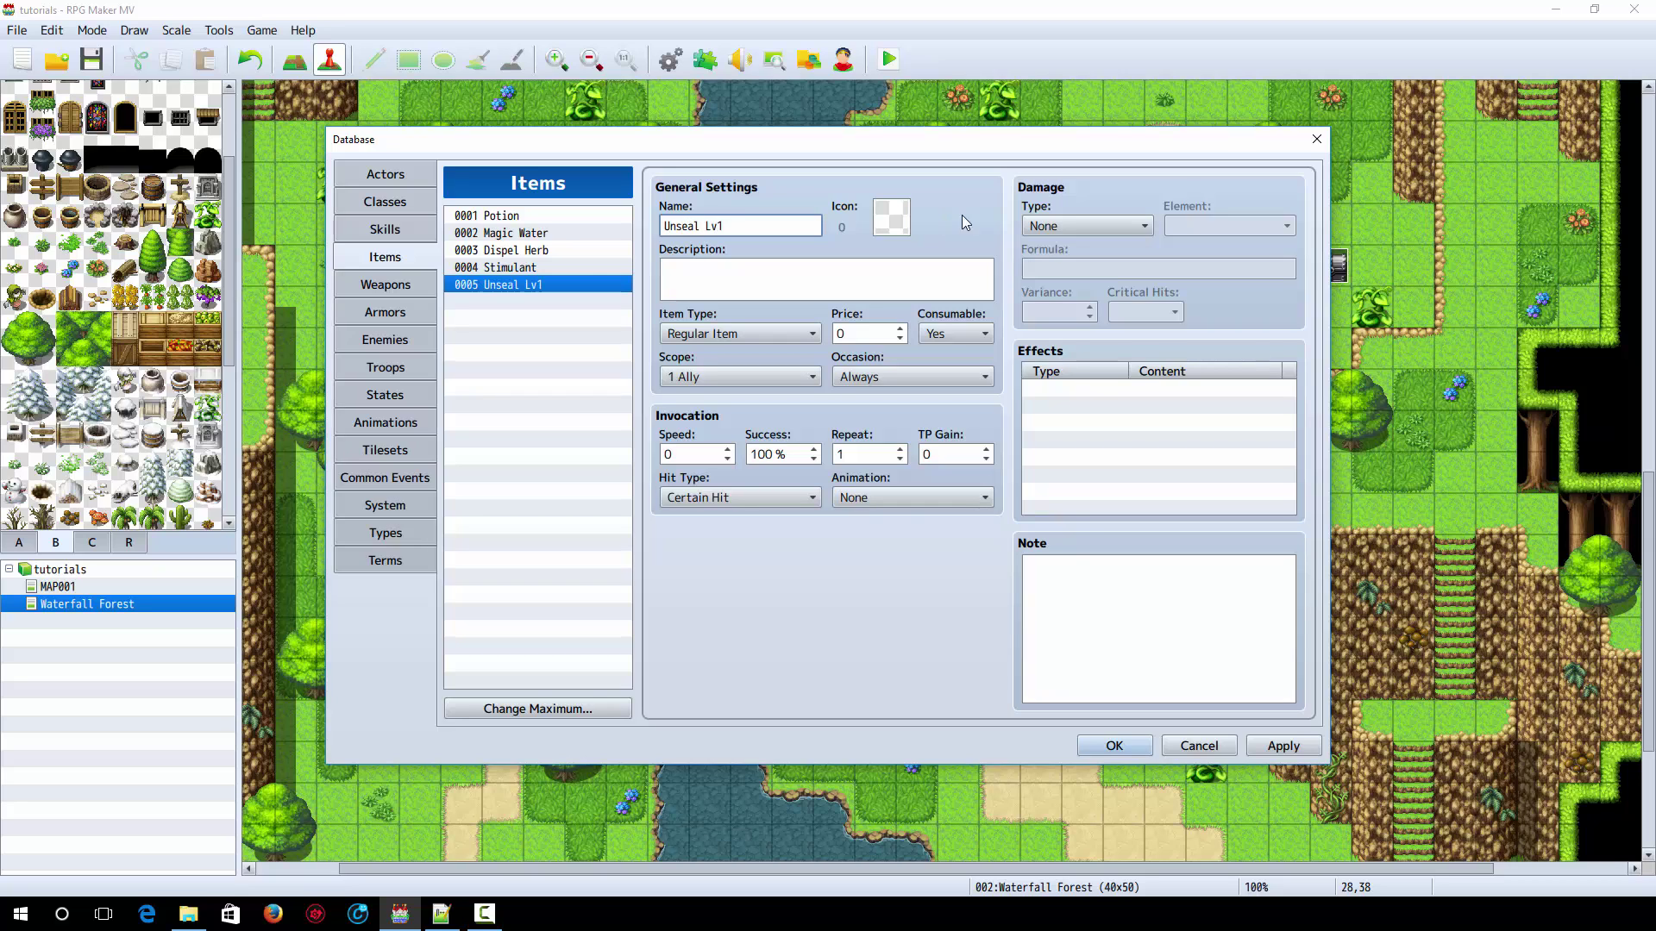
pyautogui.click(894, 220)
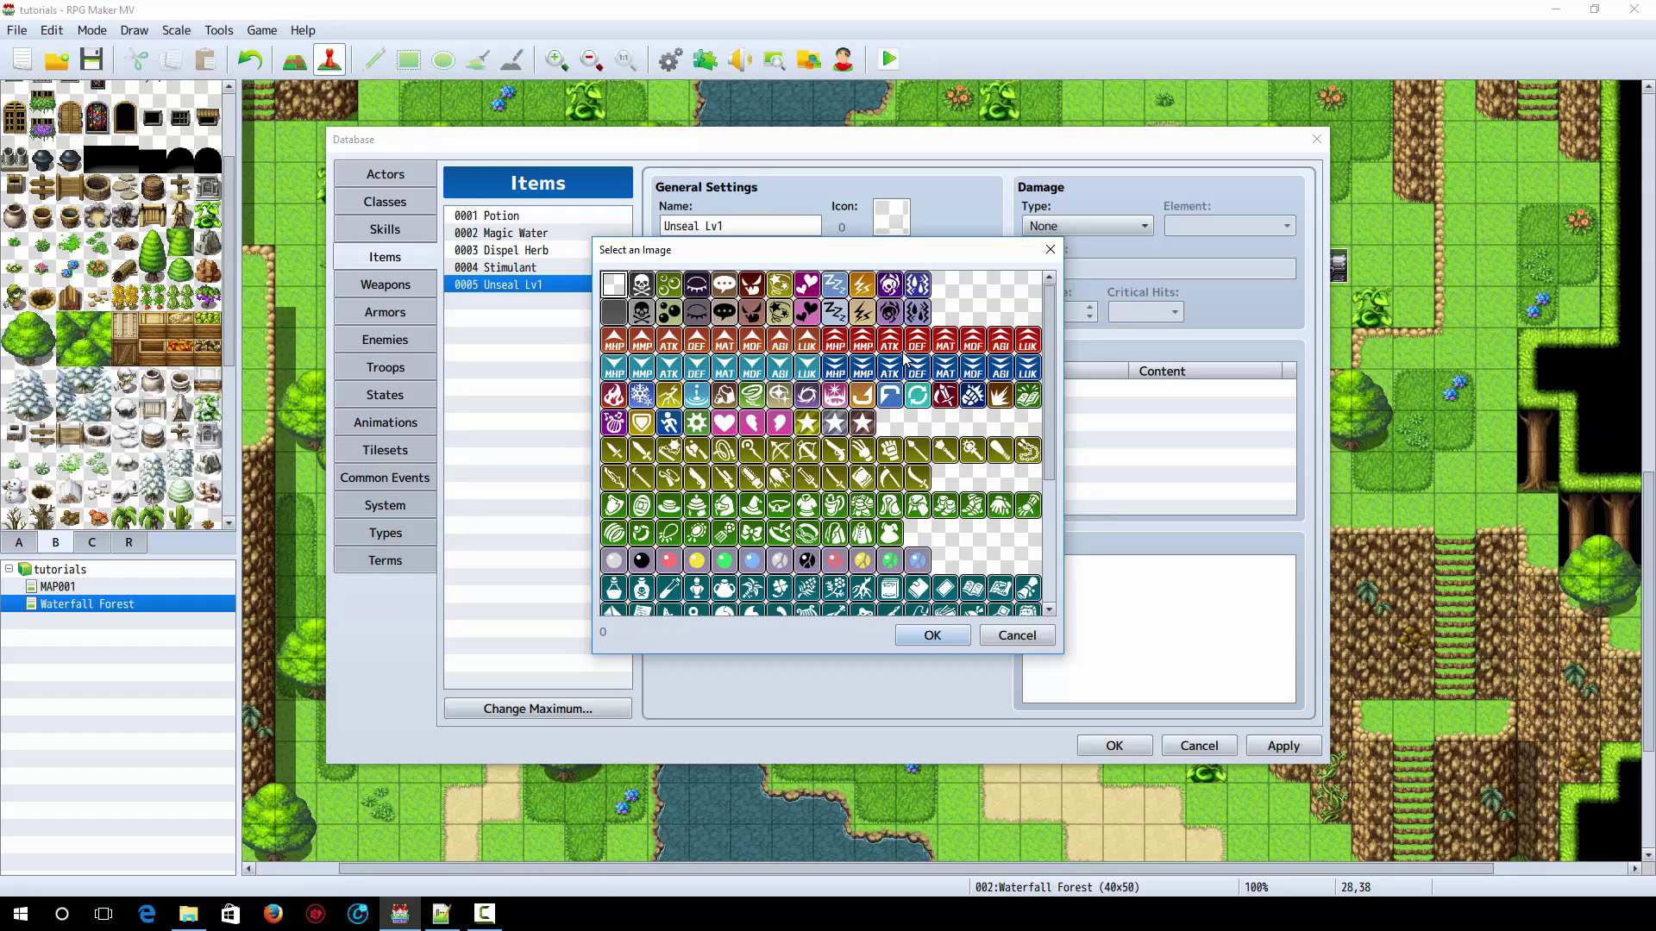
# Give Unseal Lv1 the black orb icon and description 'Unseals black chests.'
pyautogui.click(642, 561)
pyautogui.doubleClick(642, 561)
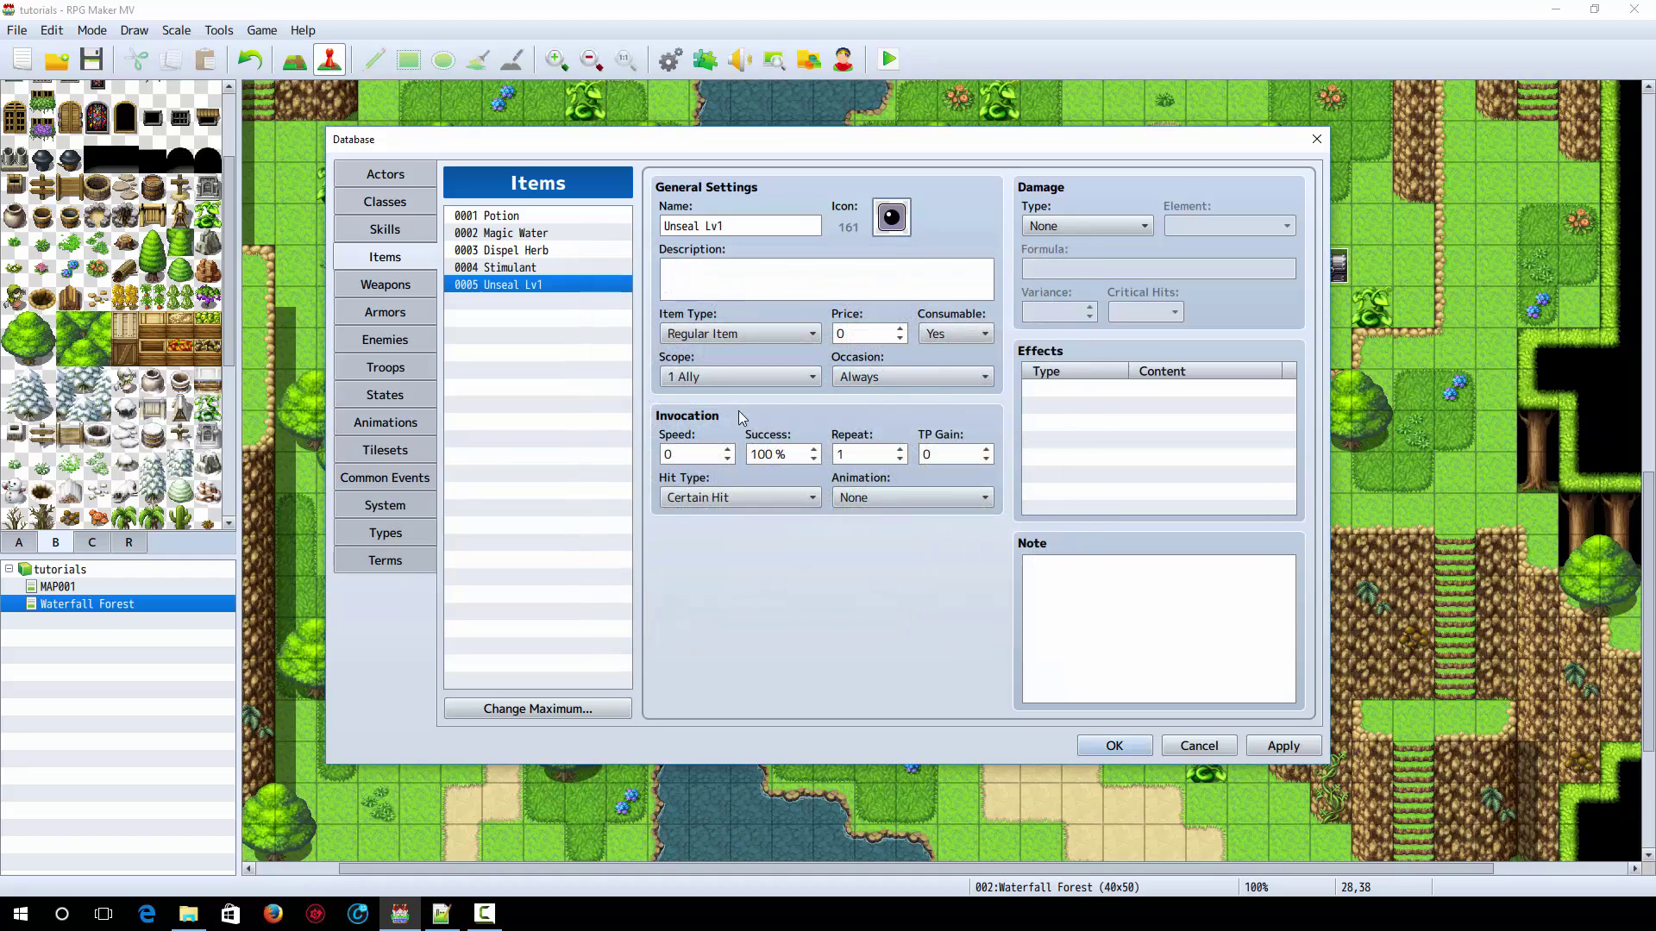
pyautogui.click(832, 288)
pyautogui.write('Unlockls')
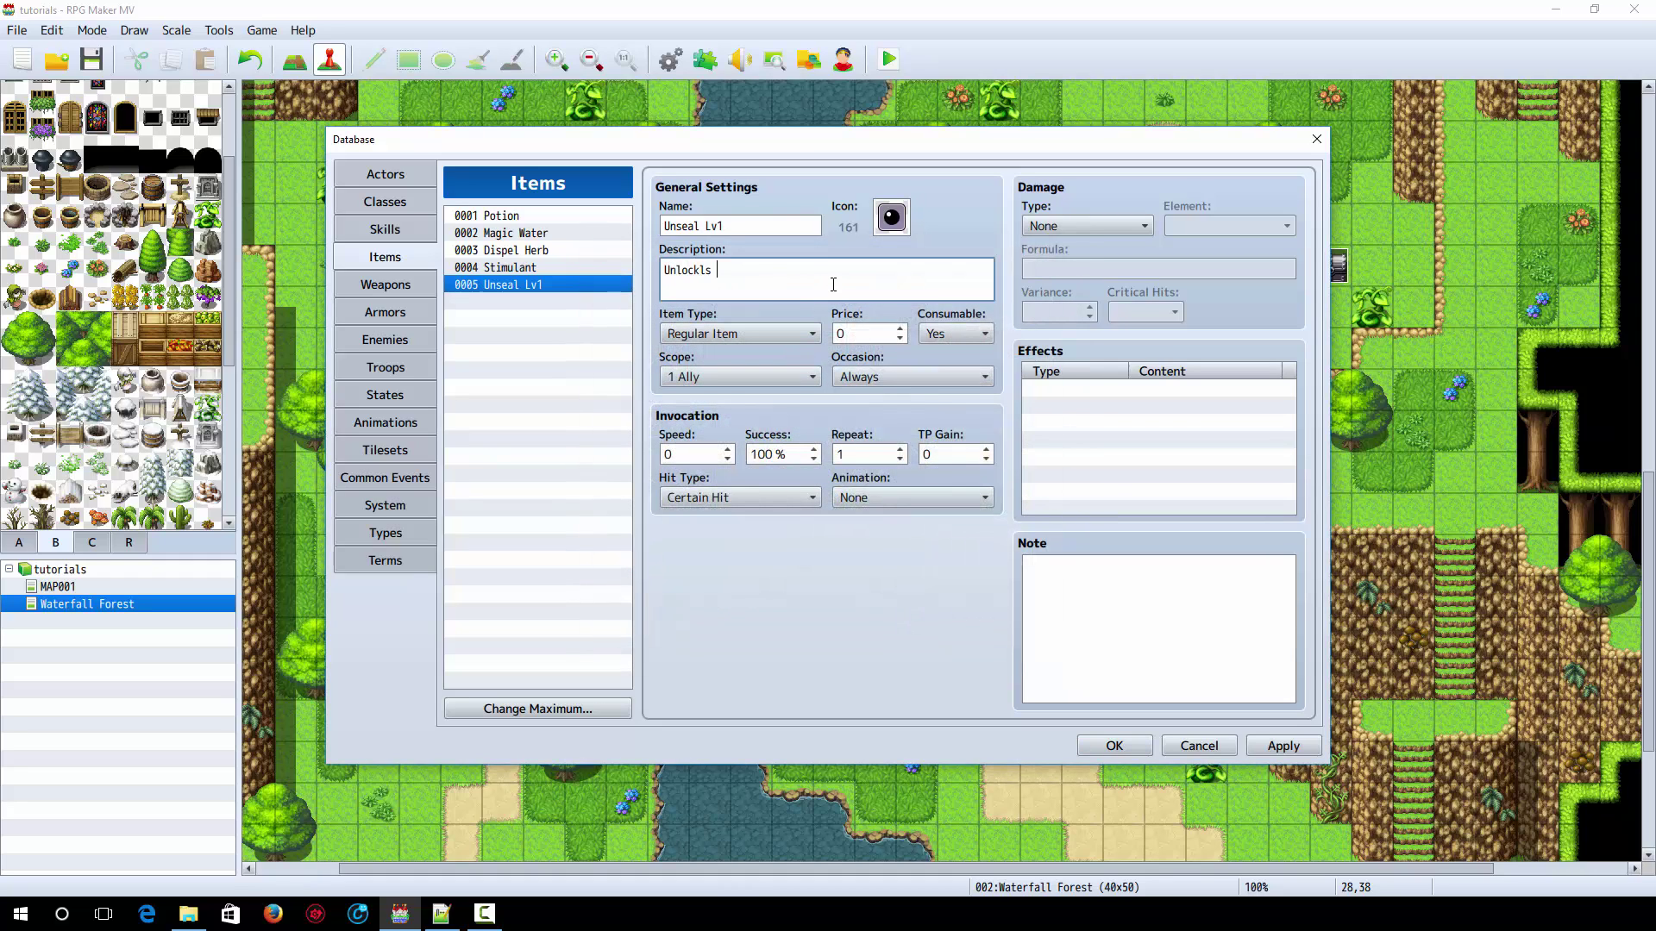
pyautogui.hotkey('ctrl', 'a')
pyautogui.write('Unseals black che')
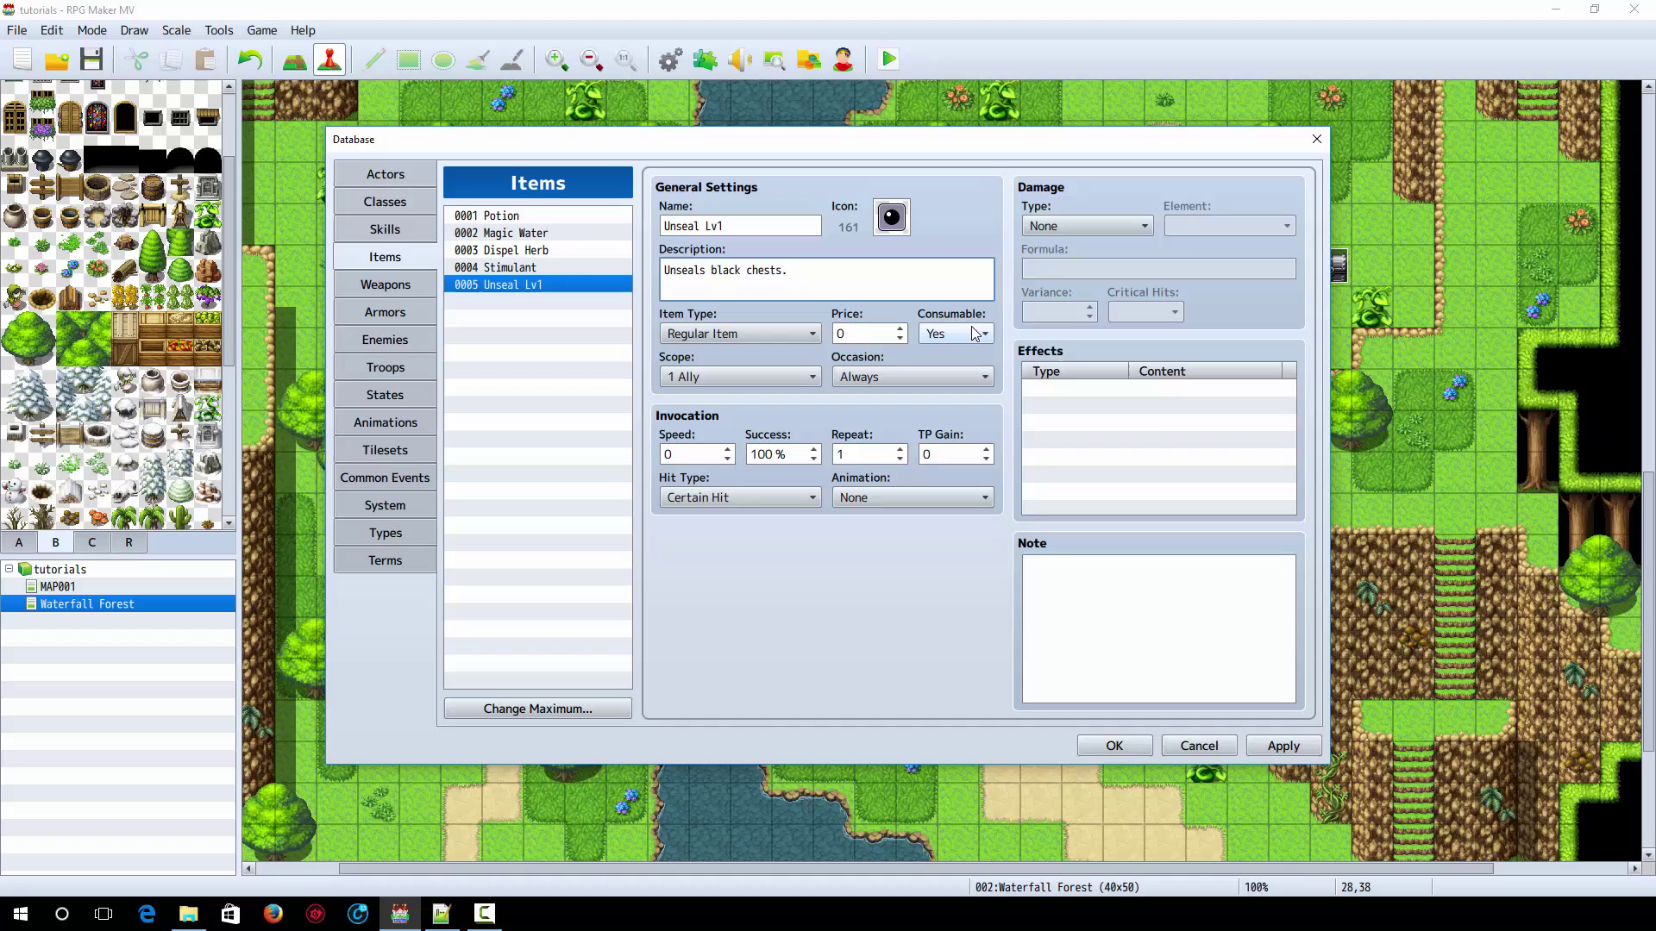
# Add a Common Event #0001 effect to the Unseal Lv1 item
pyautogui.doubleClick(1164, 424)
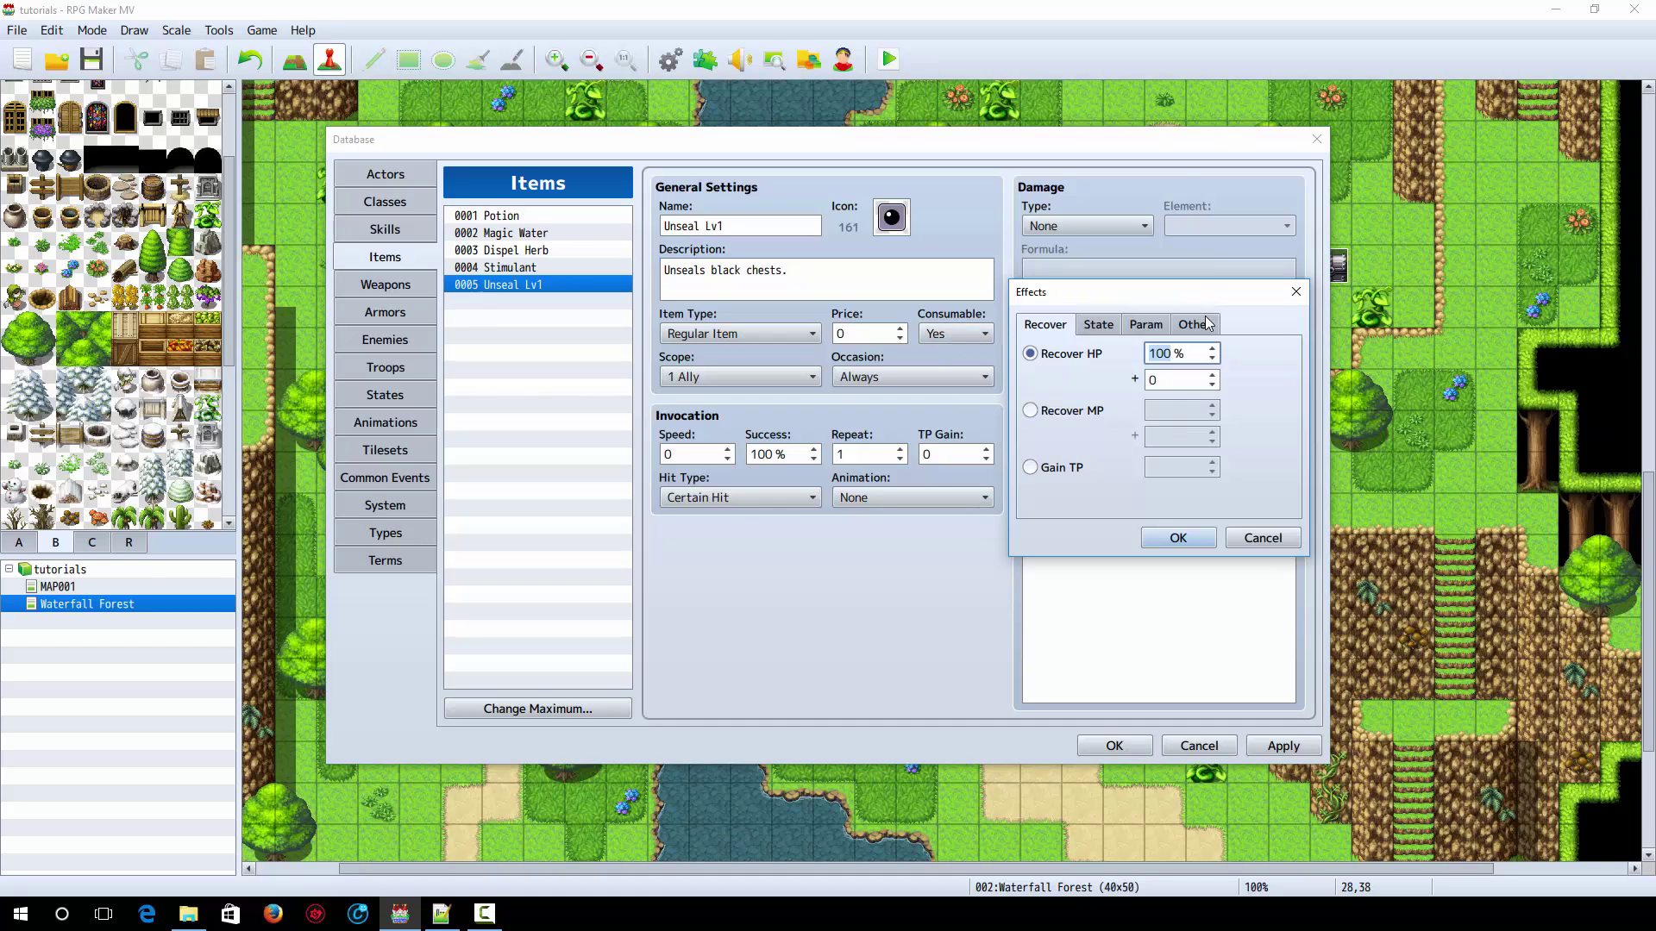
pyautogui.click(1207, 323)
pyautogui.click(1083, 473)
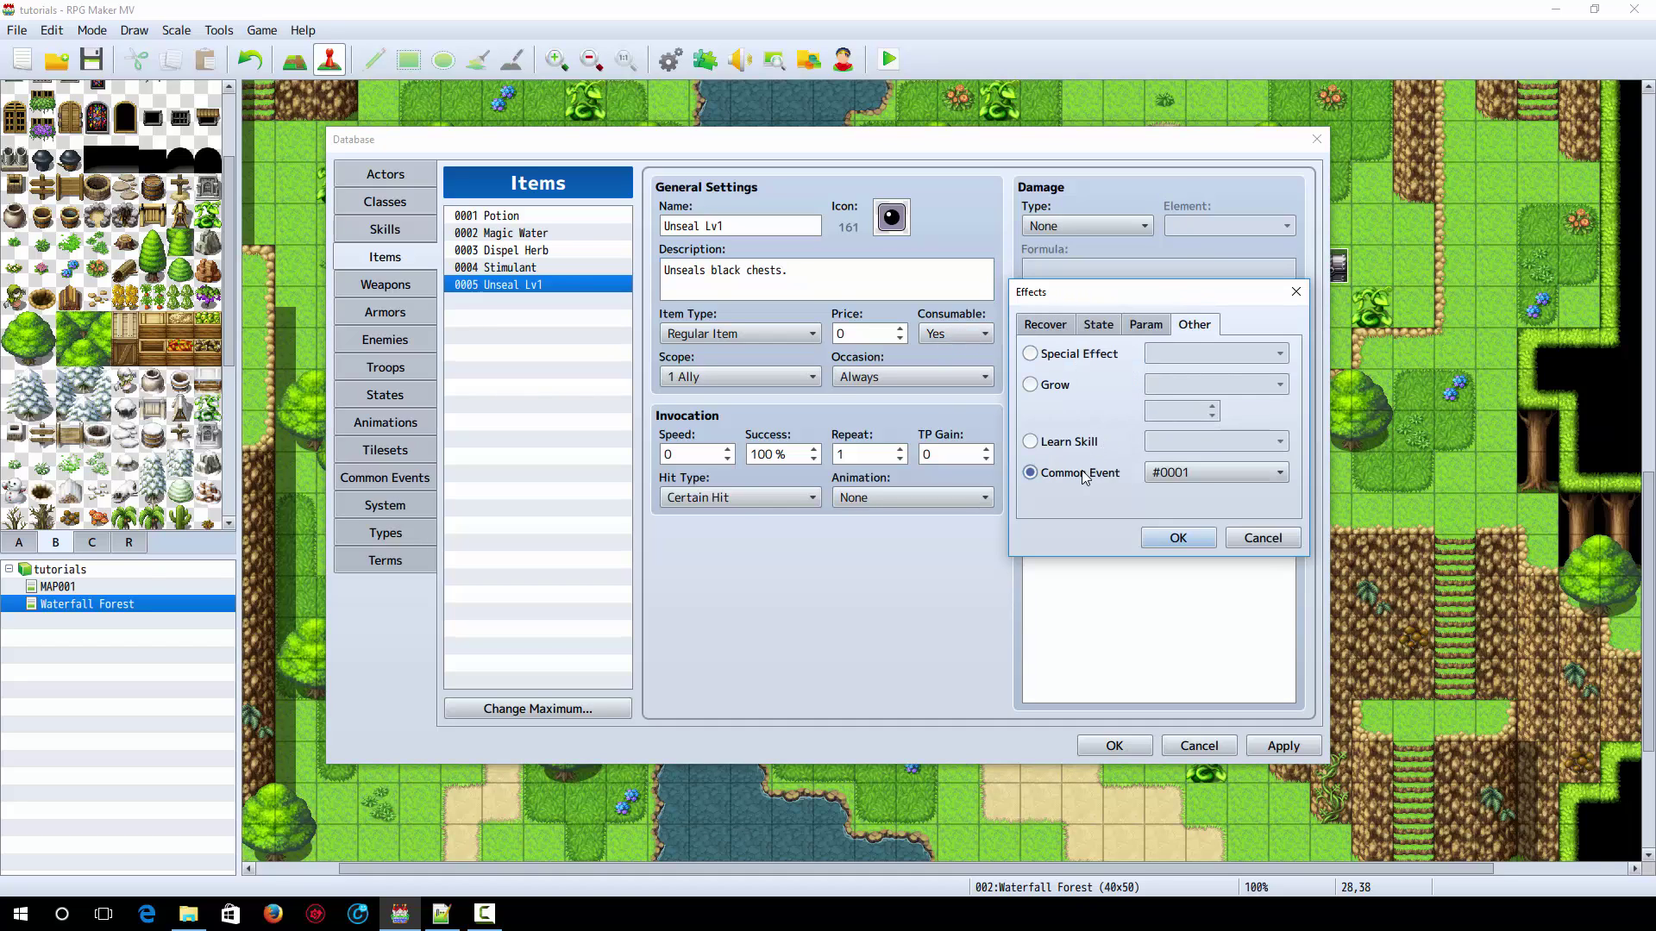
pyautogui.click(1182, 481)
pyautogui.click(1182, 485)
pyautogui.click(1177, 537)
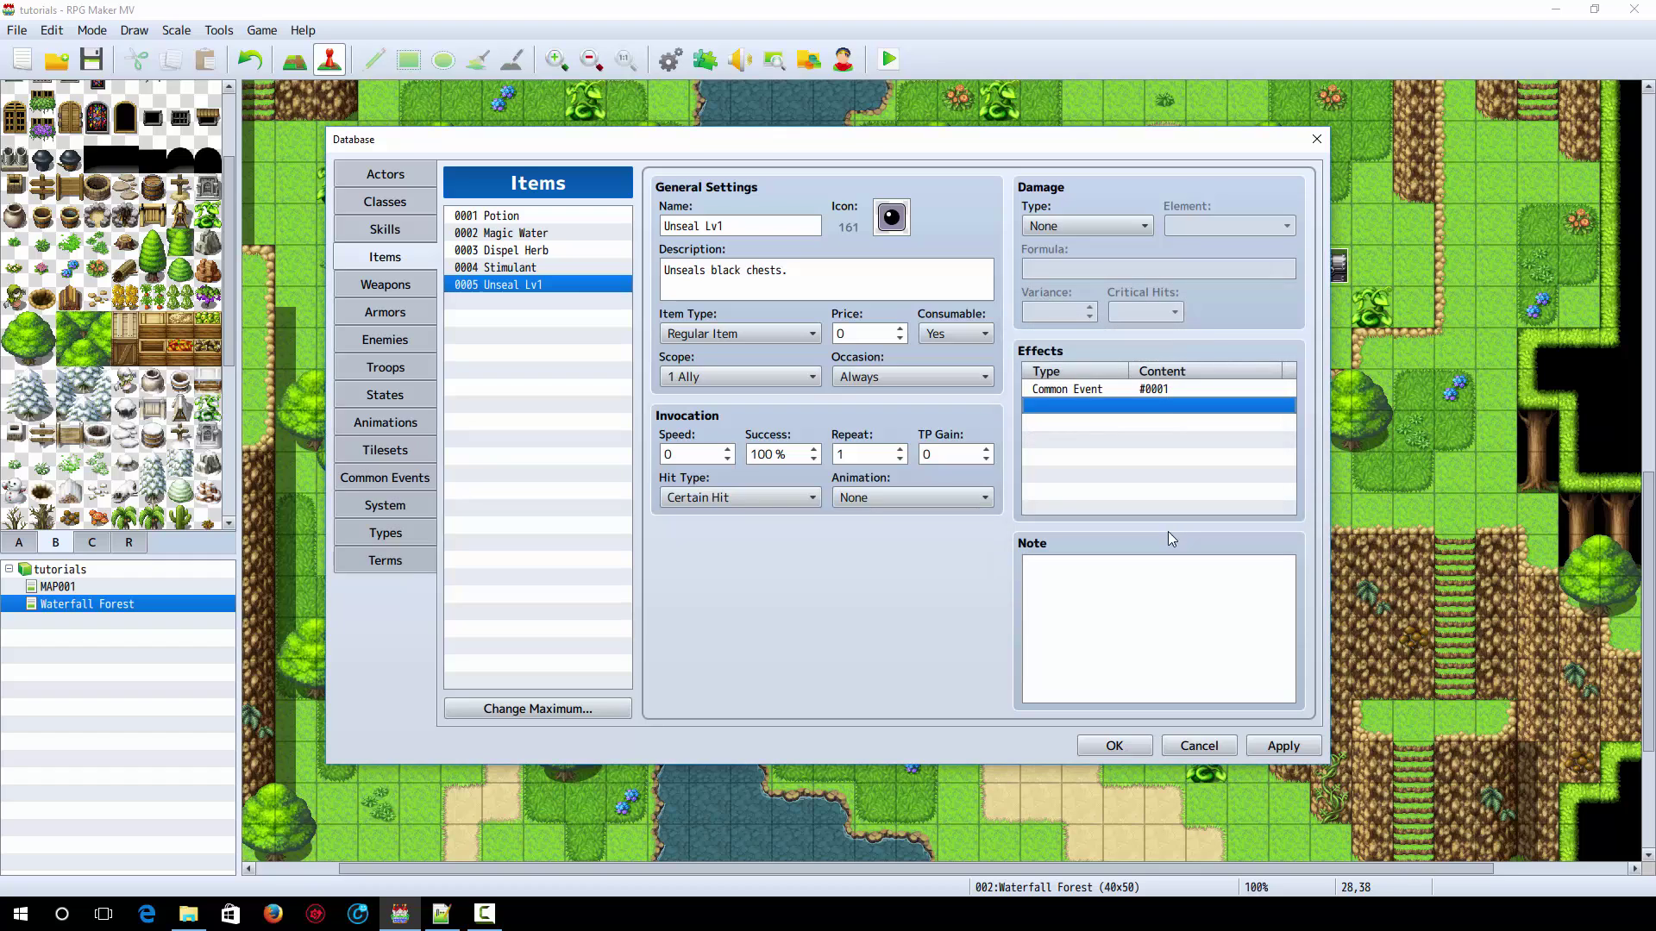
pyautogui.click(1127, 389)
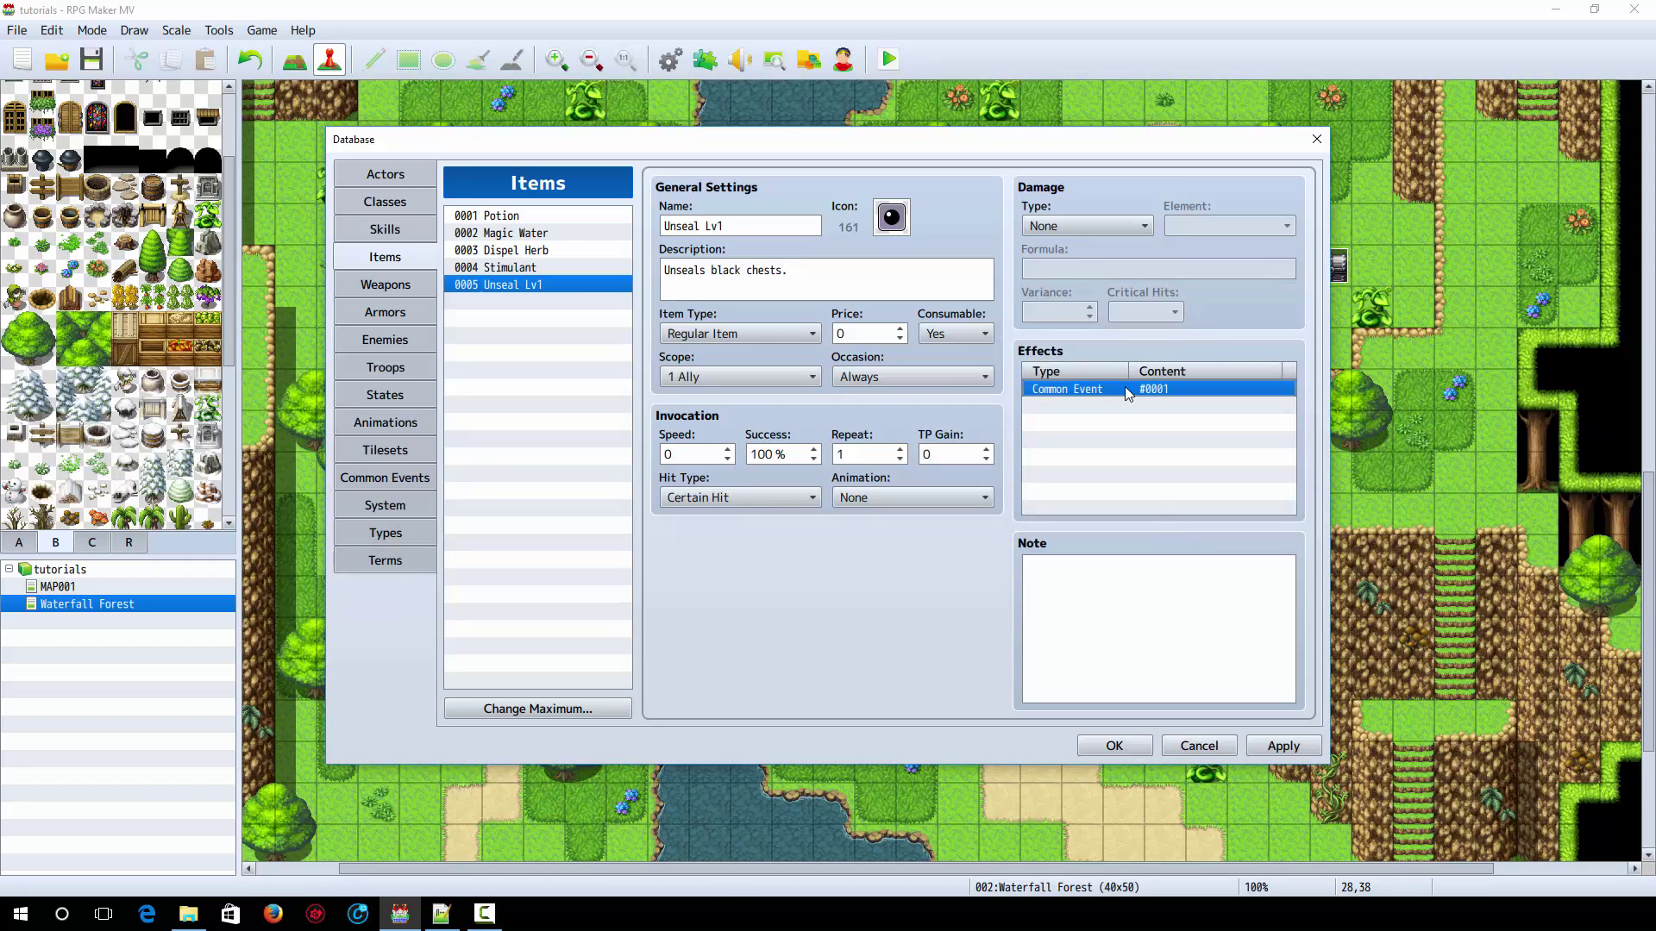
# Set the item's Occasion to Menu Screen and Scope to None
pyautogui.click(897, 373)
pyautogui.click(879, 439)
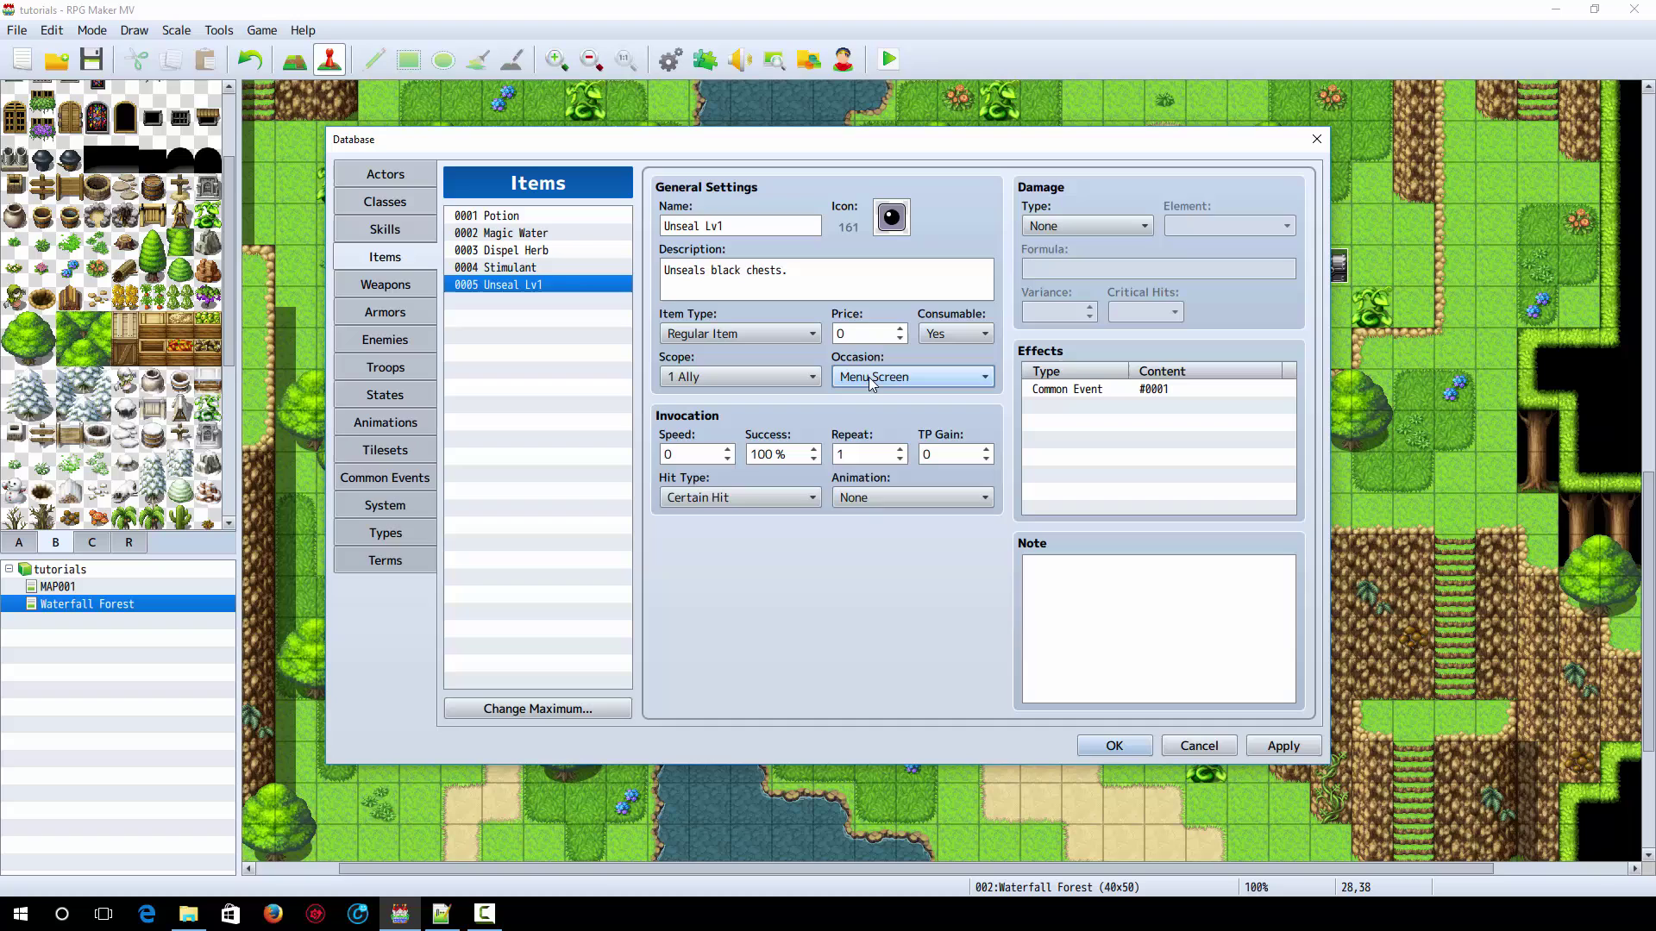
pyautogui.click(752, 377)
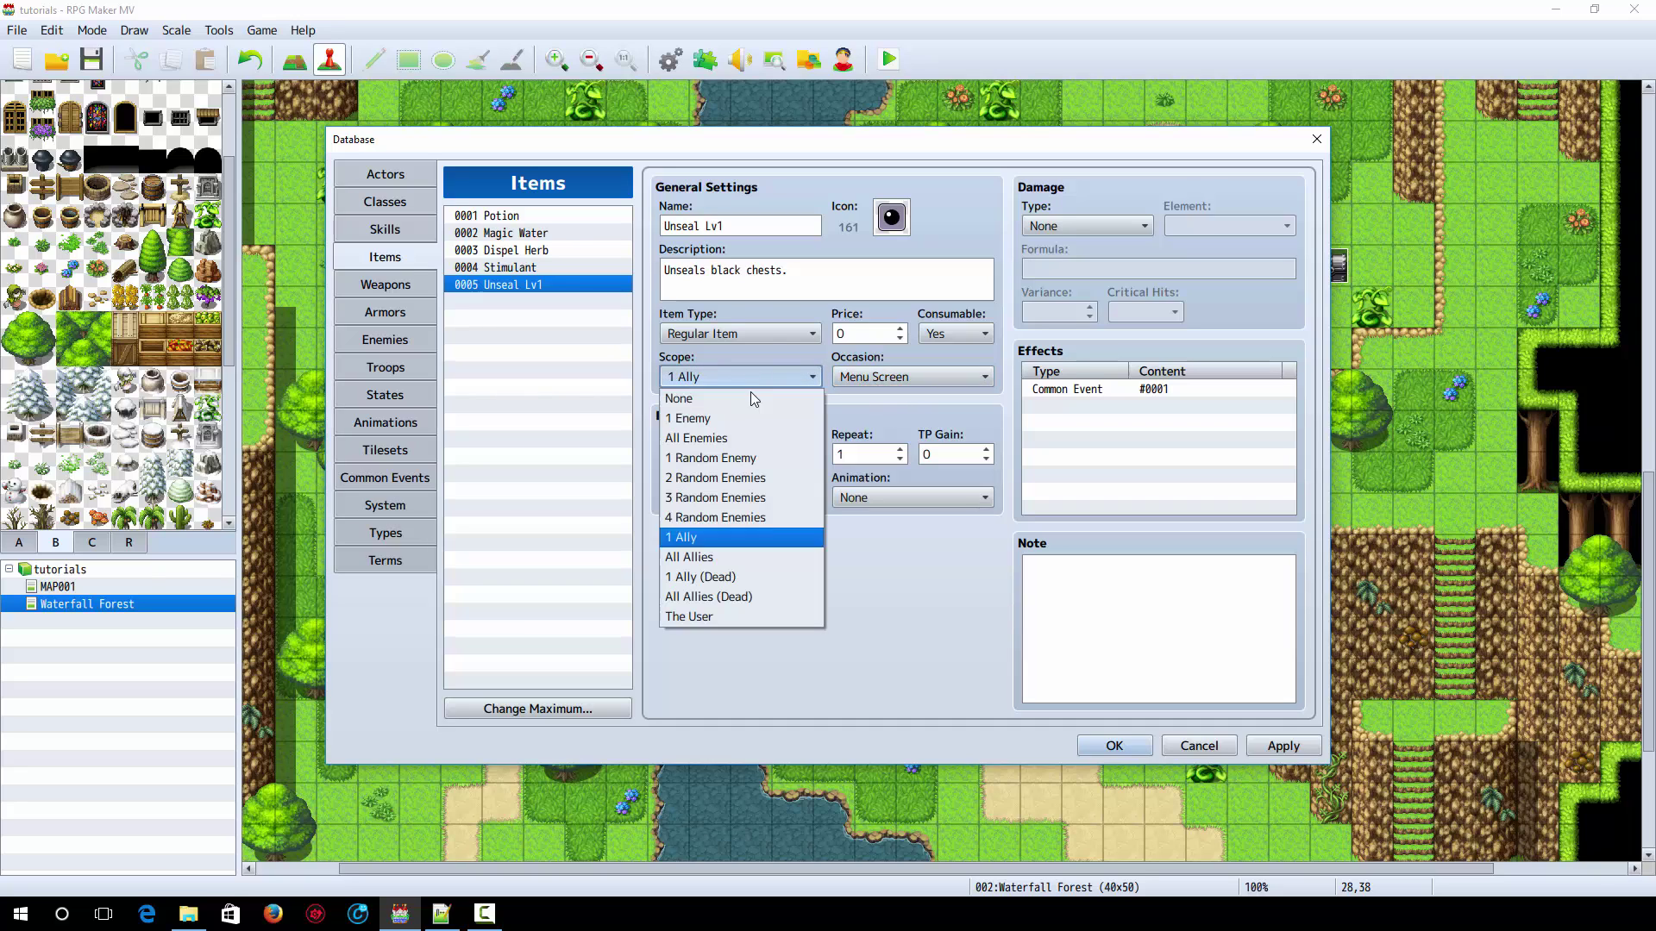
pyautogui.click(742, 407)
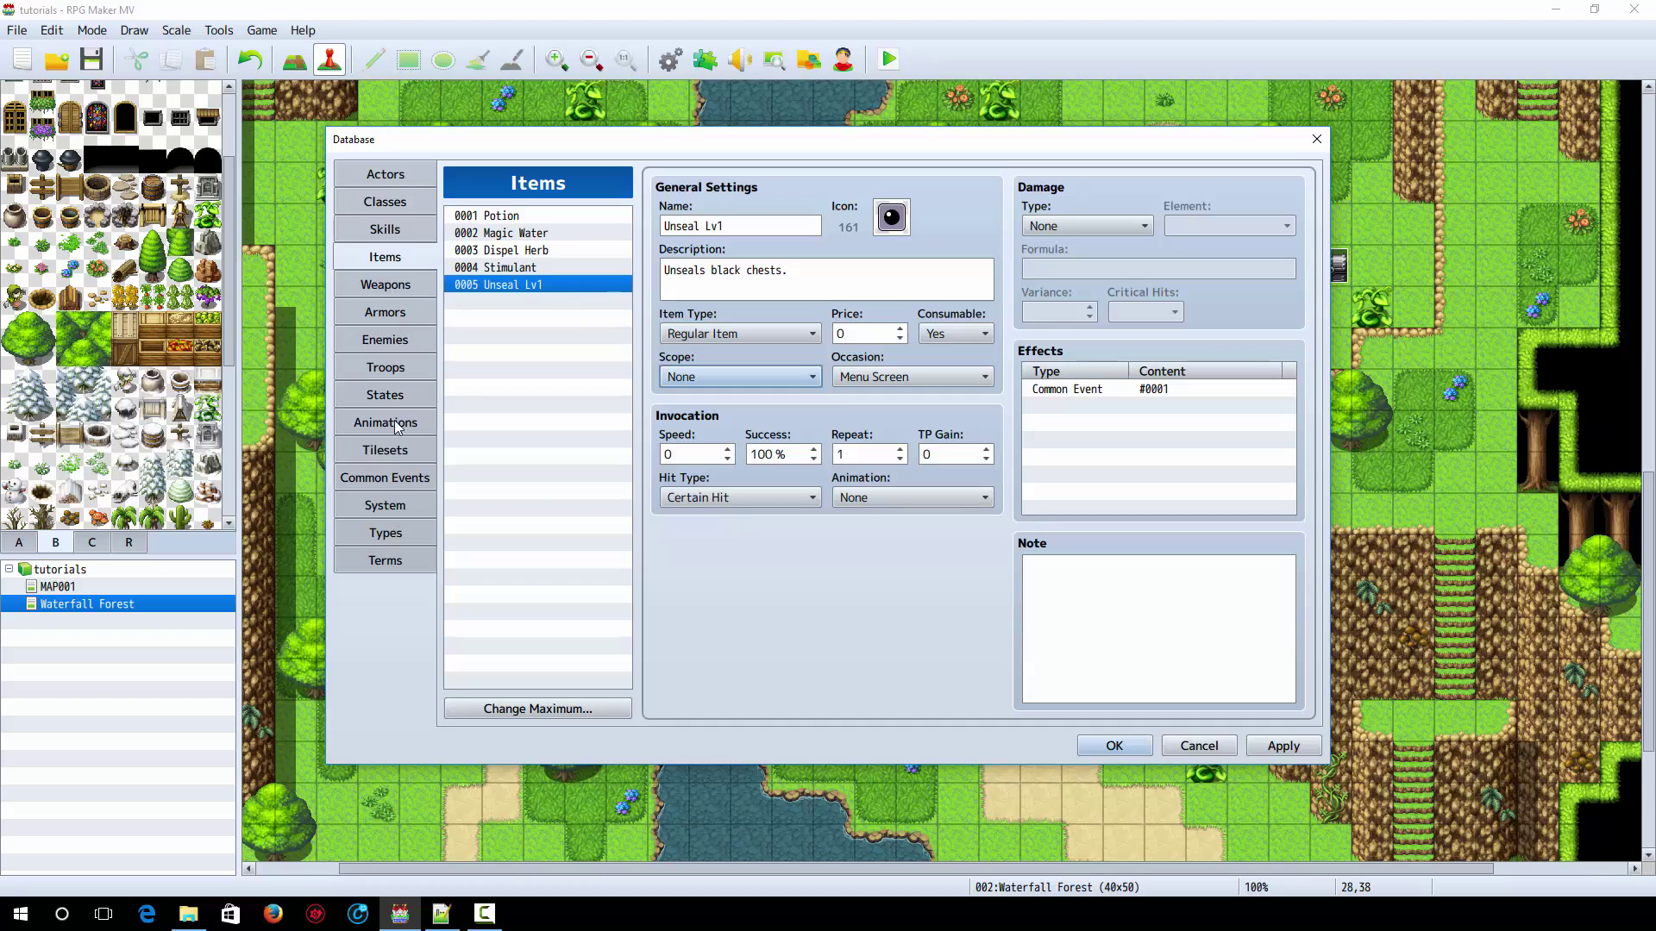
# Name common event 0001 'unlock lv1' and add text 'All black chests have been unlocked.'
pyautogui.click(380, 483)
pyautogui.click(760, 225)
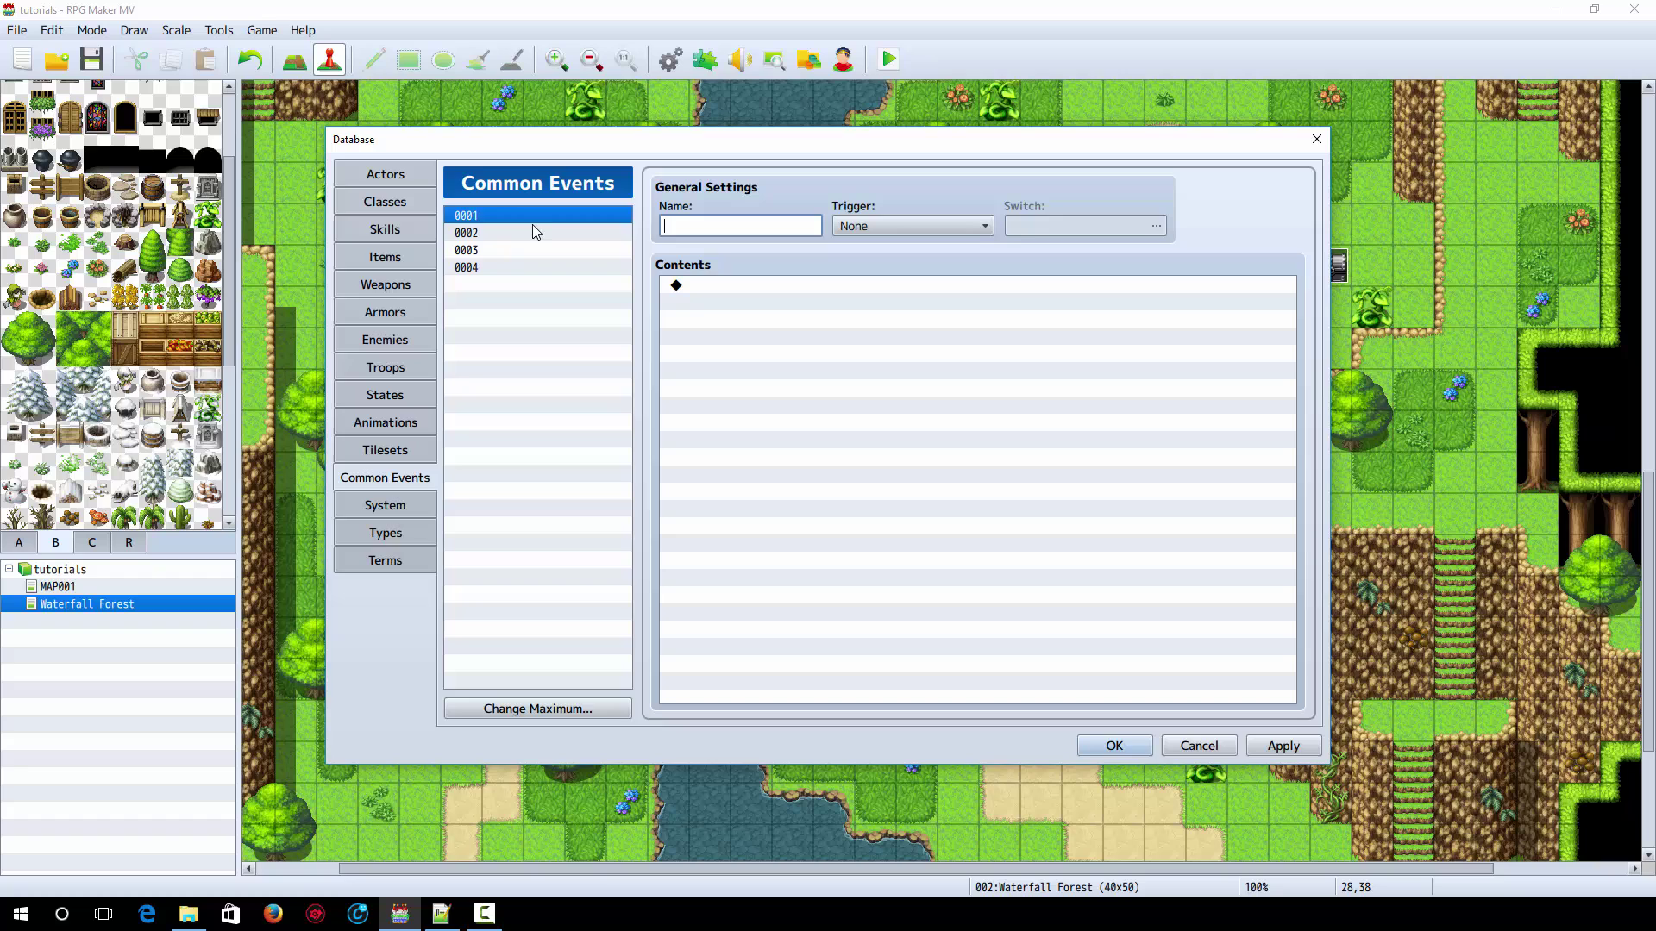
pyautogui.write('unlock lv1')
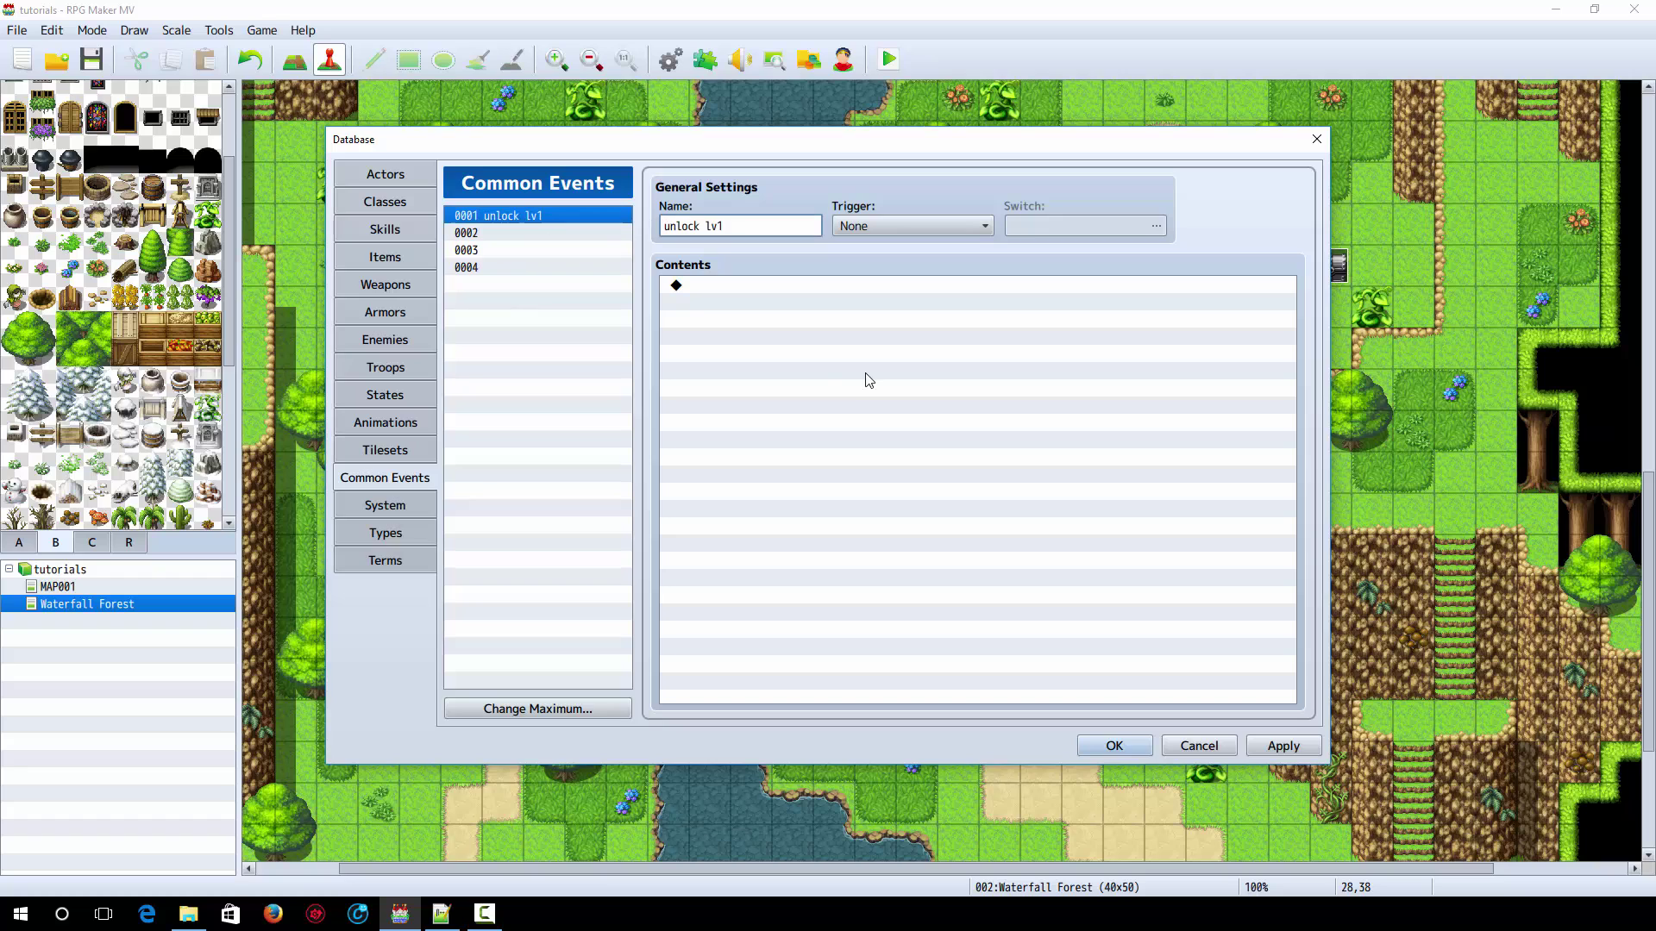
pyautogui.click(878, 233)
pyautogui.doubleClick(790, 301)
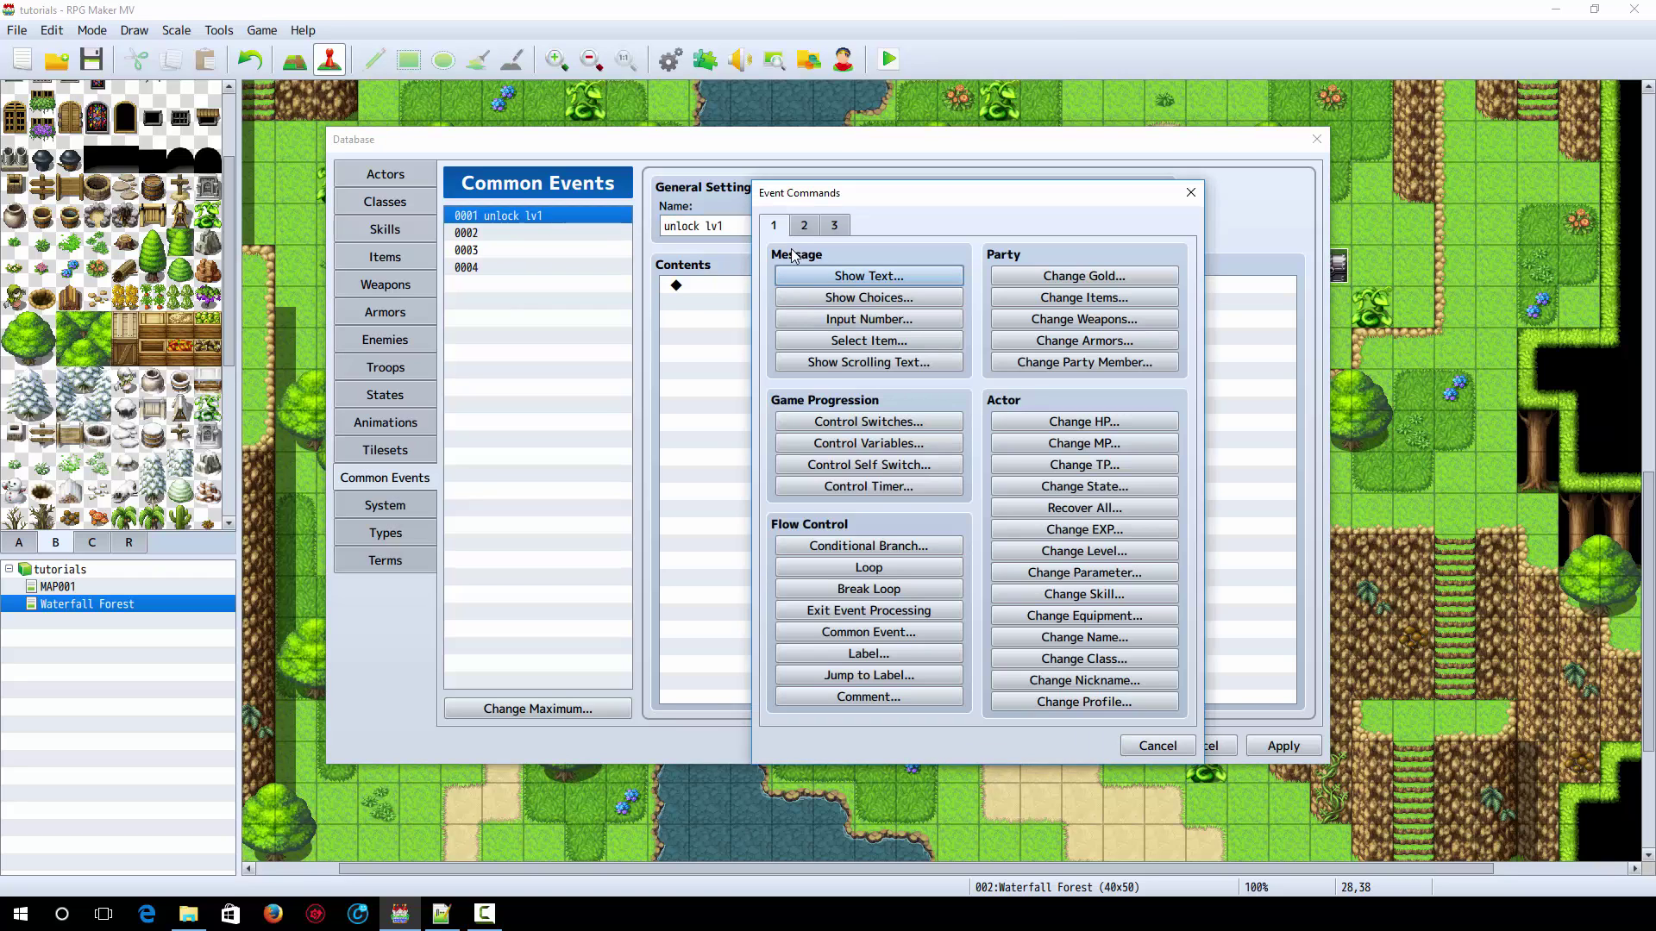
pyautogui.click(852, 278)
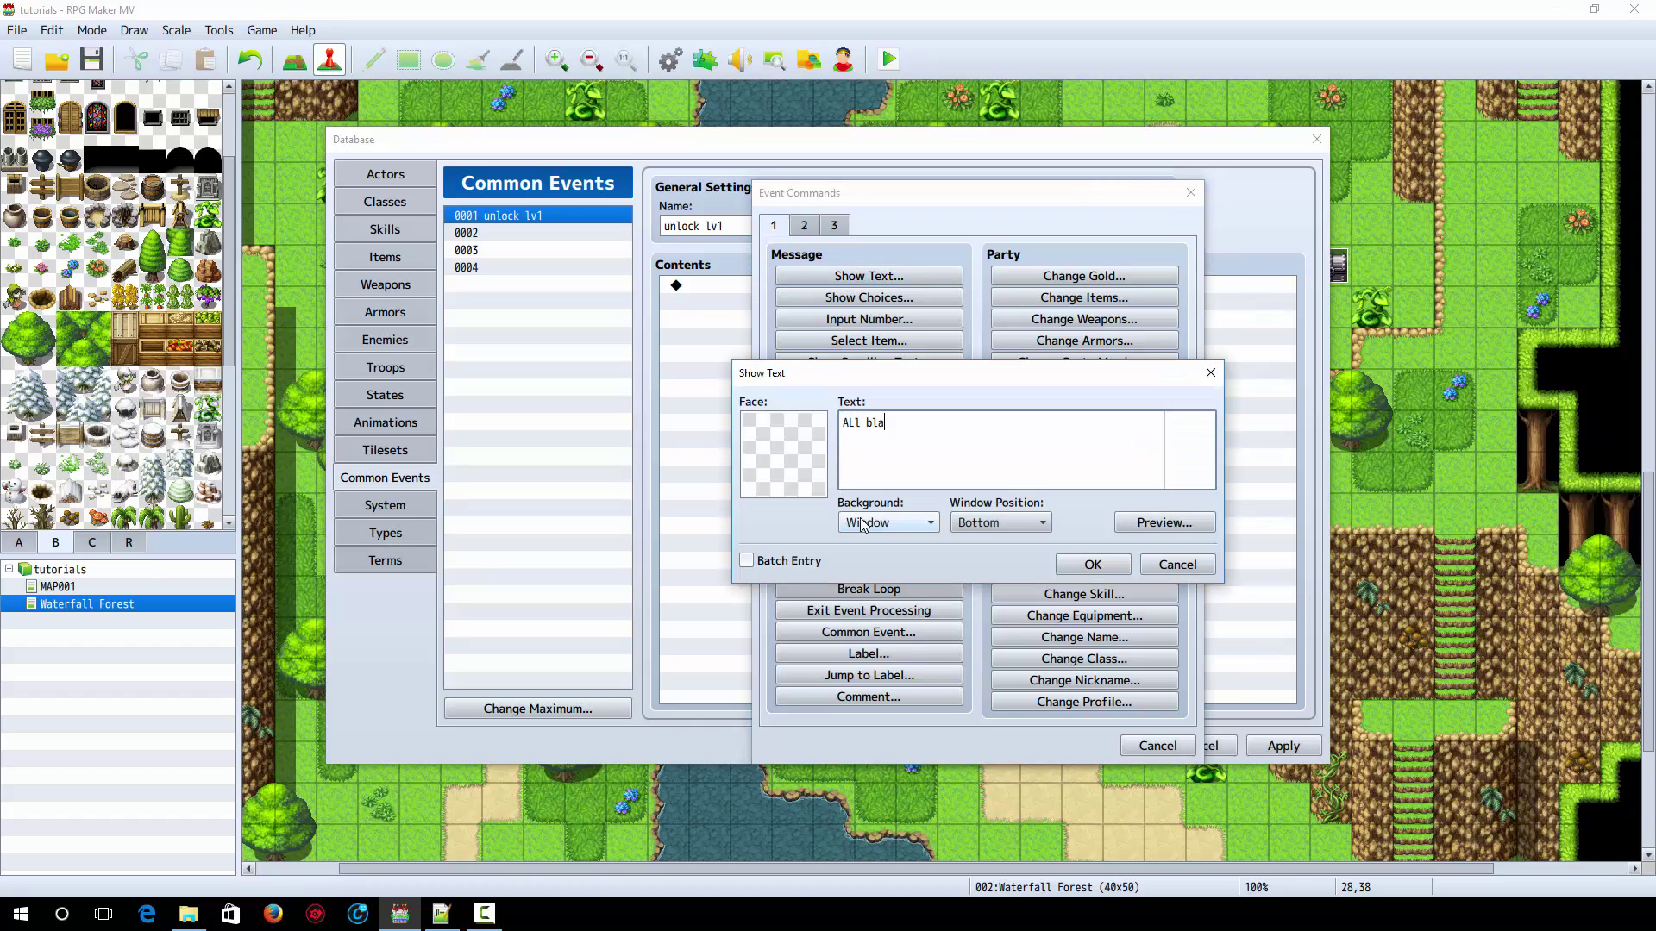
pyautogui.write('een unlocked.')
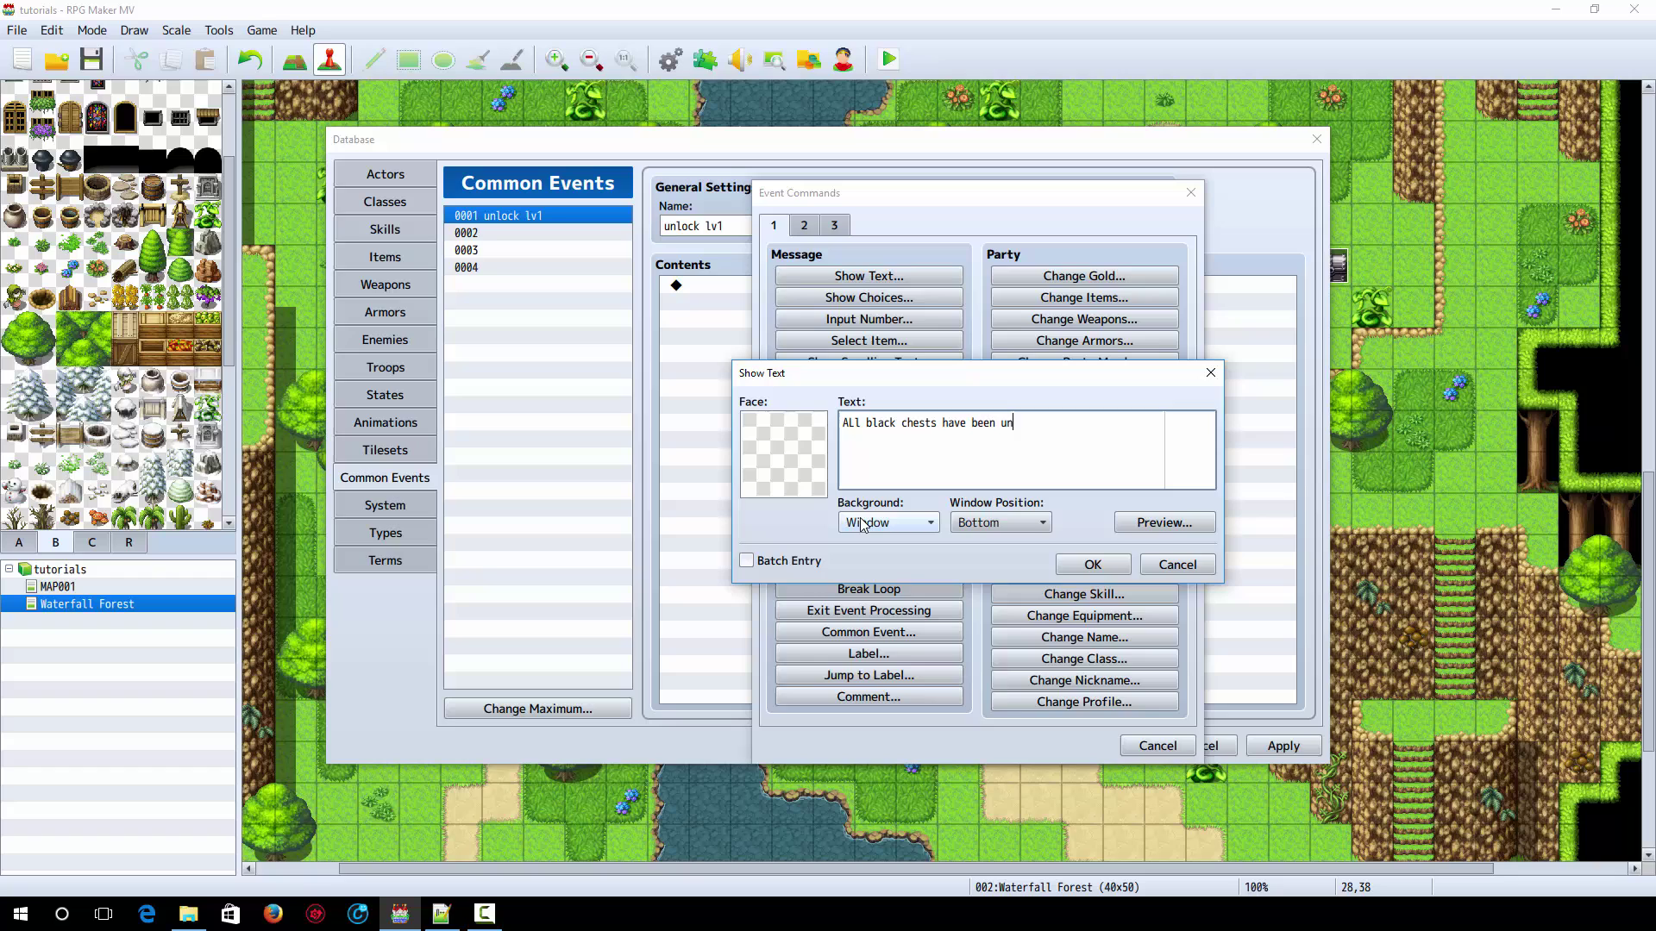
pyautogui.hotkey('ctrl', 'Return')
# Add Control Switches #0001 chst1 = ON and save the database
pyautogui.doubleClick(876, 550)
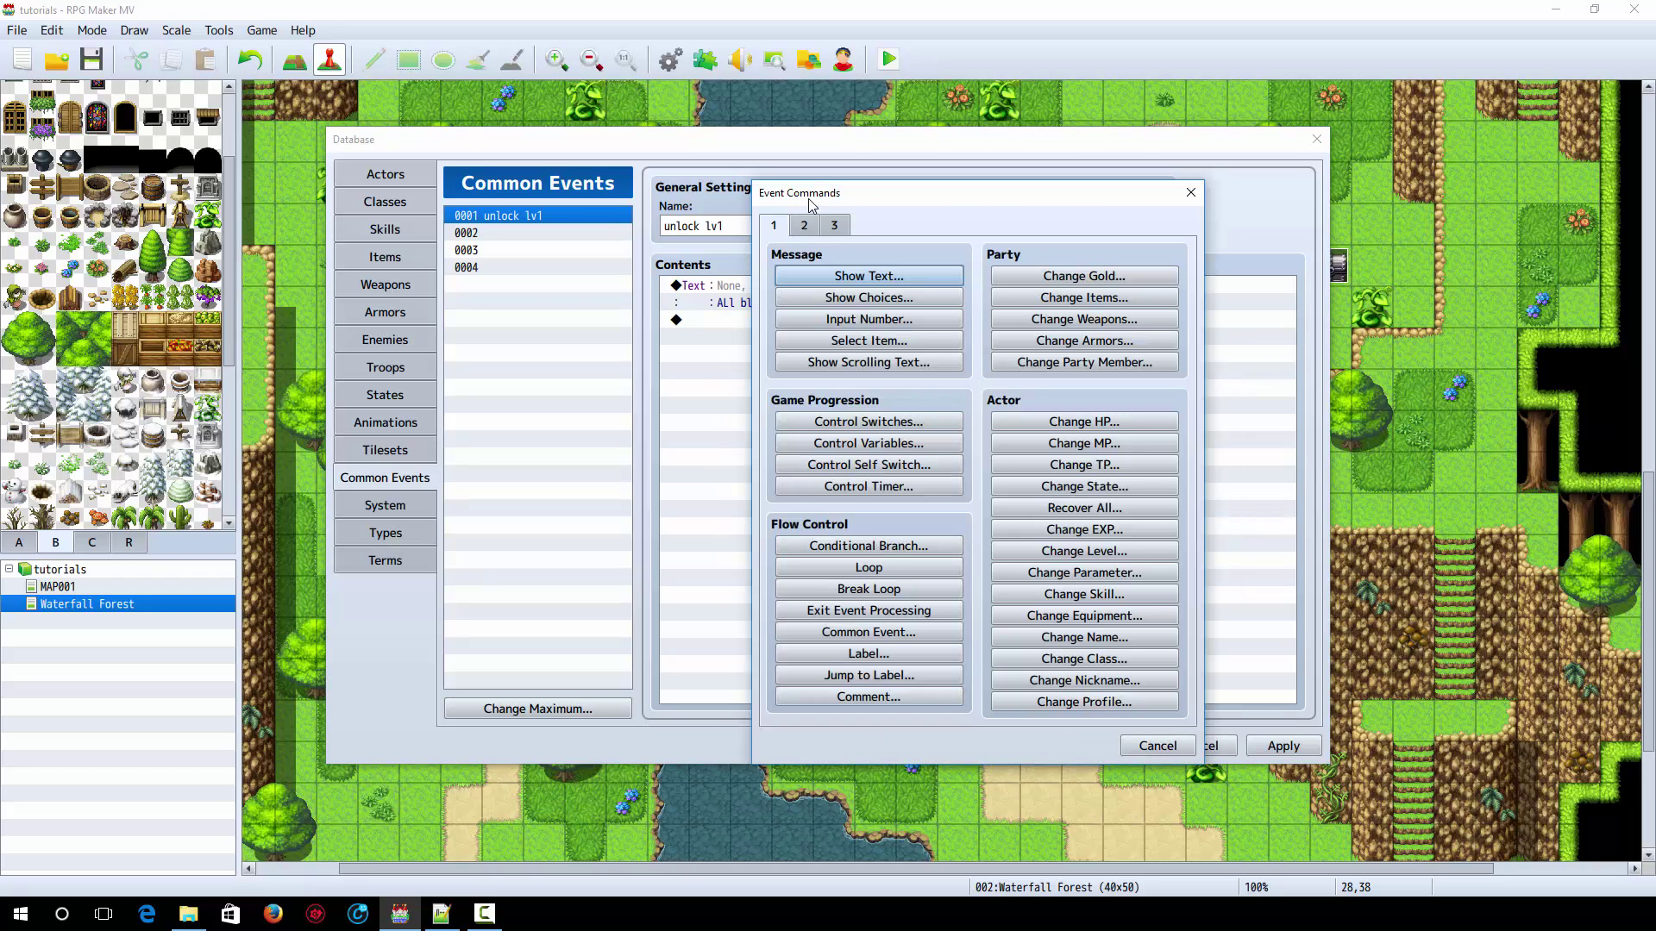
pyautogui.click(841, 422)
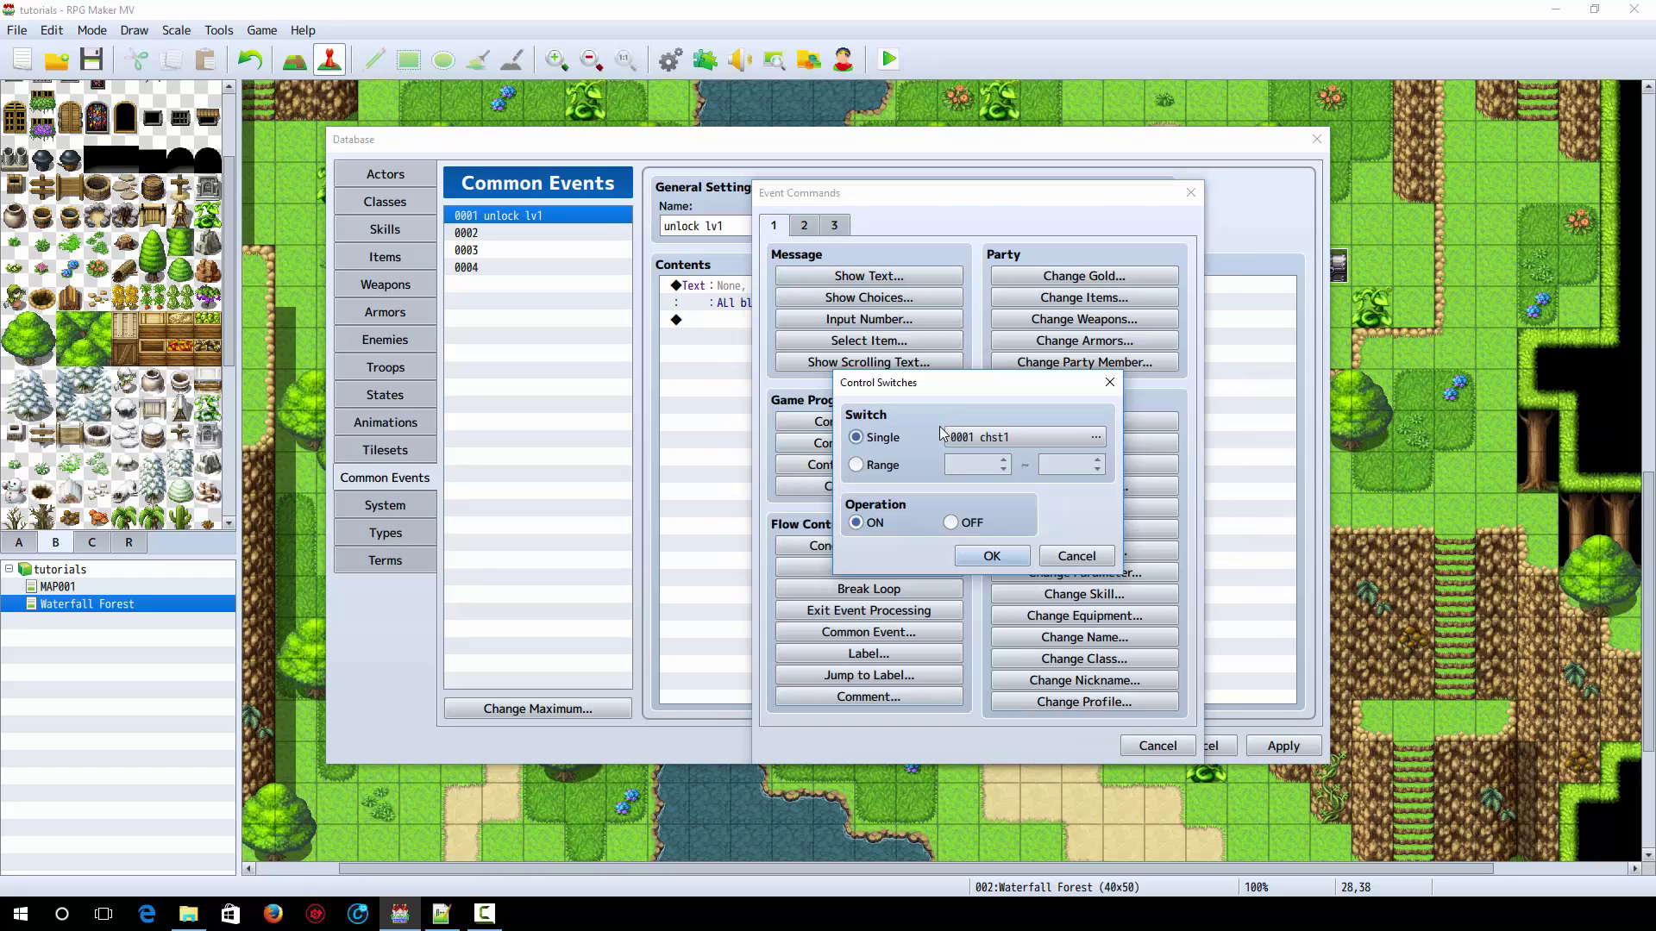
pyautogui.click(1095, 440)
pyautogui.click(1014, 302)
pyautogui.doubleClick(1014, 292)
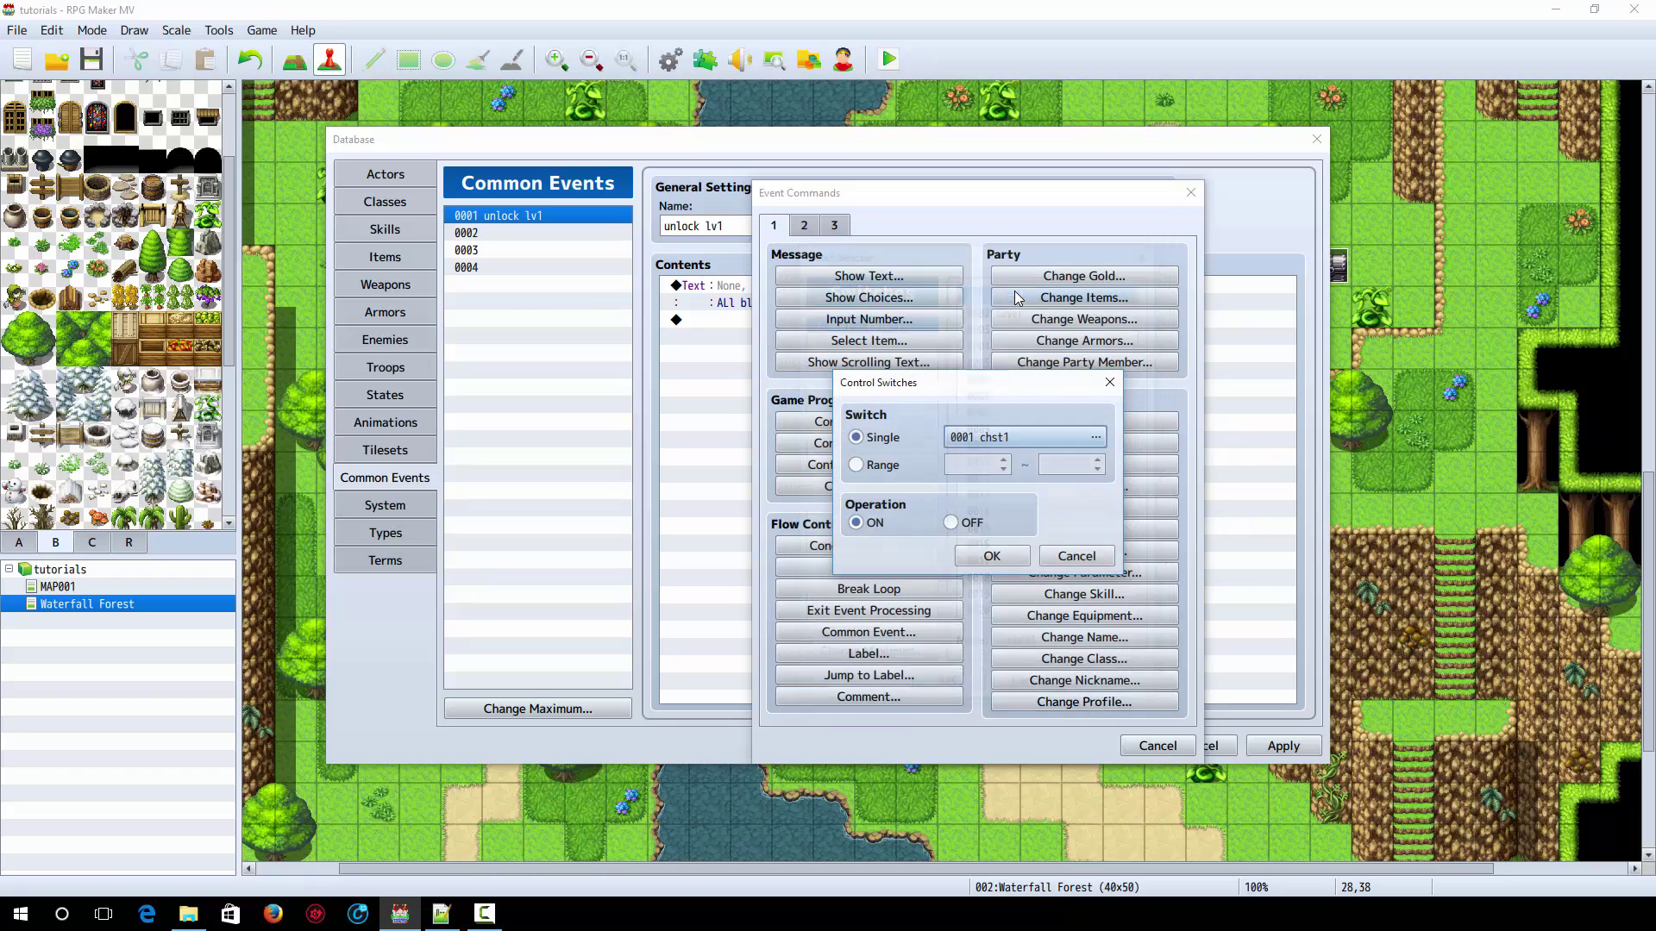
pyautogui.click(975, 563)
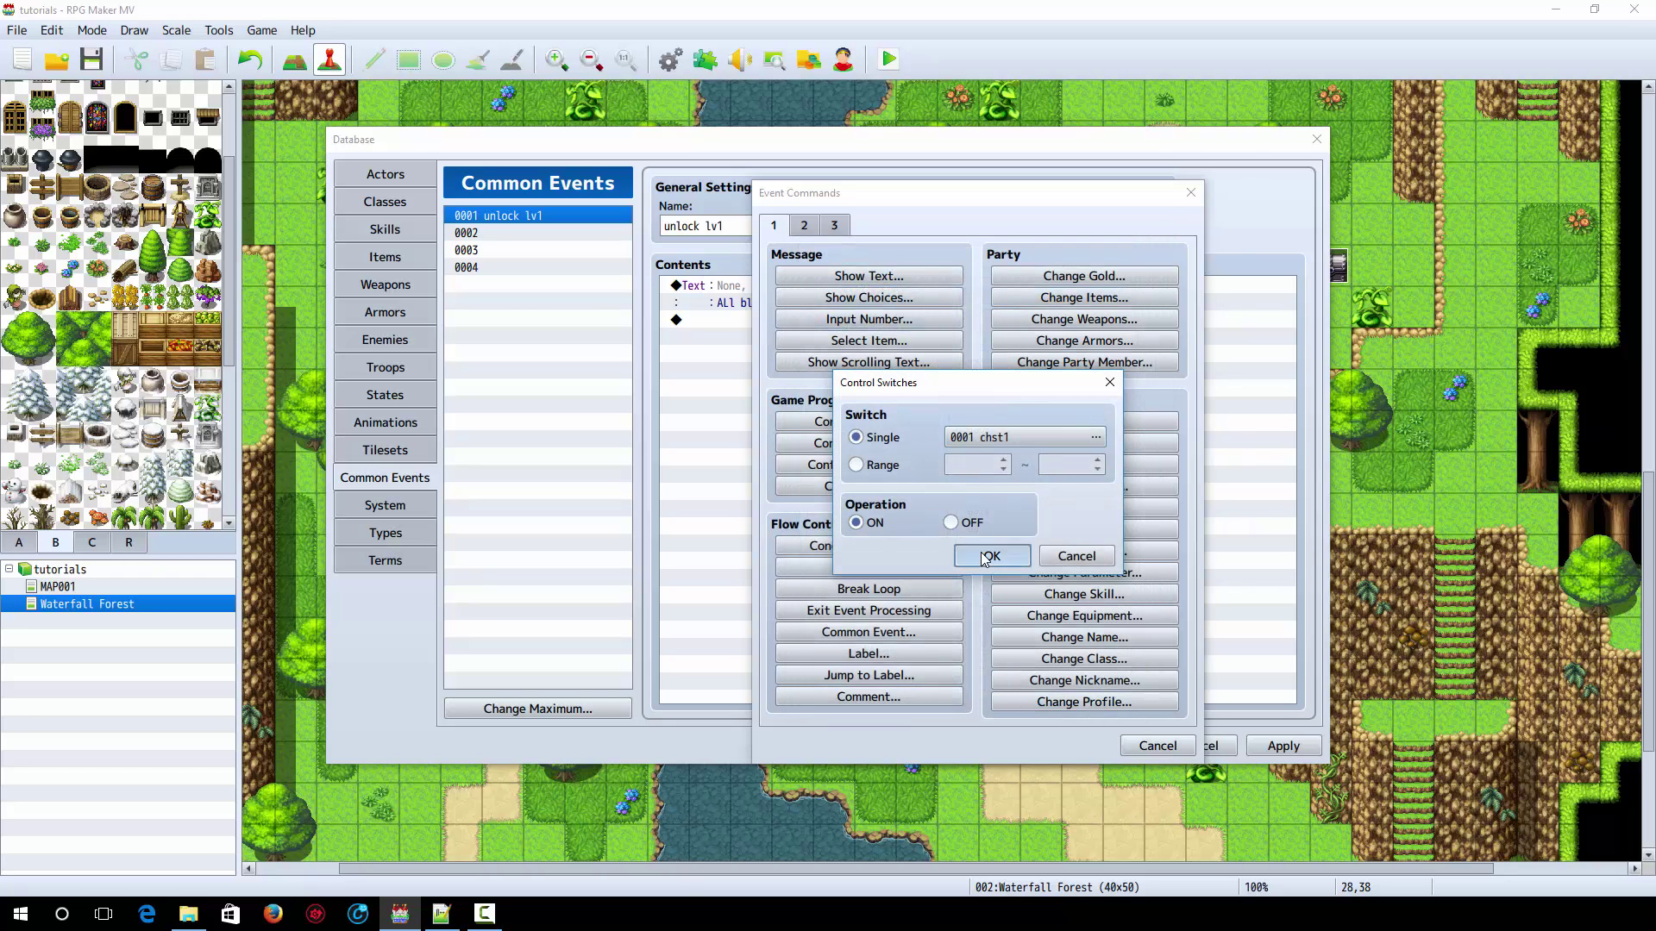
pyautogui.click(1104, 749)
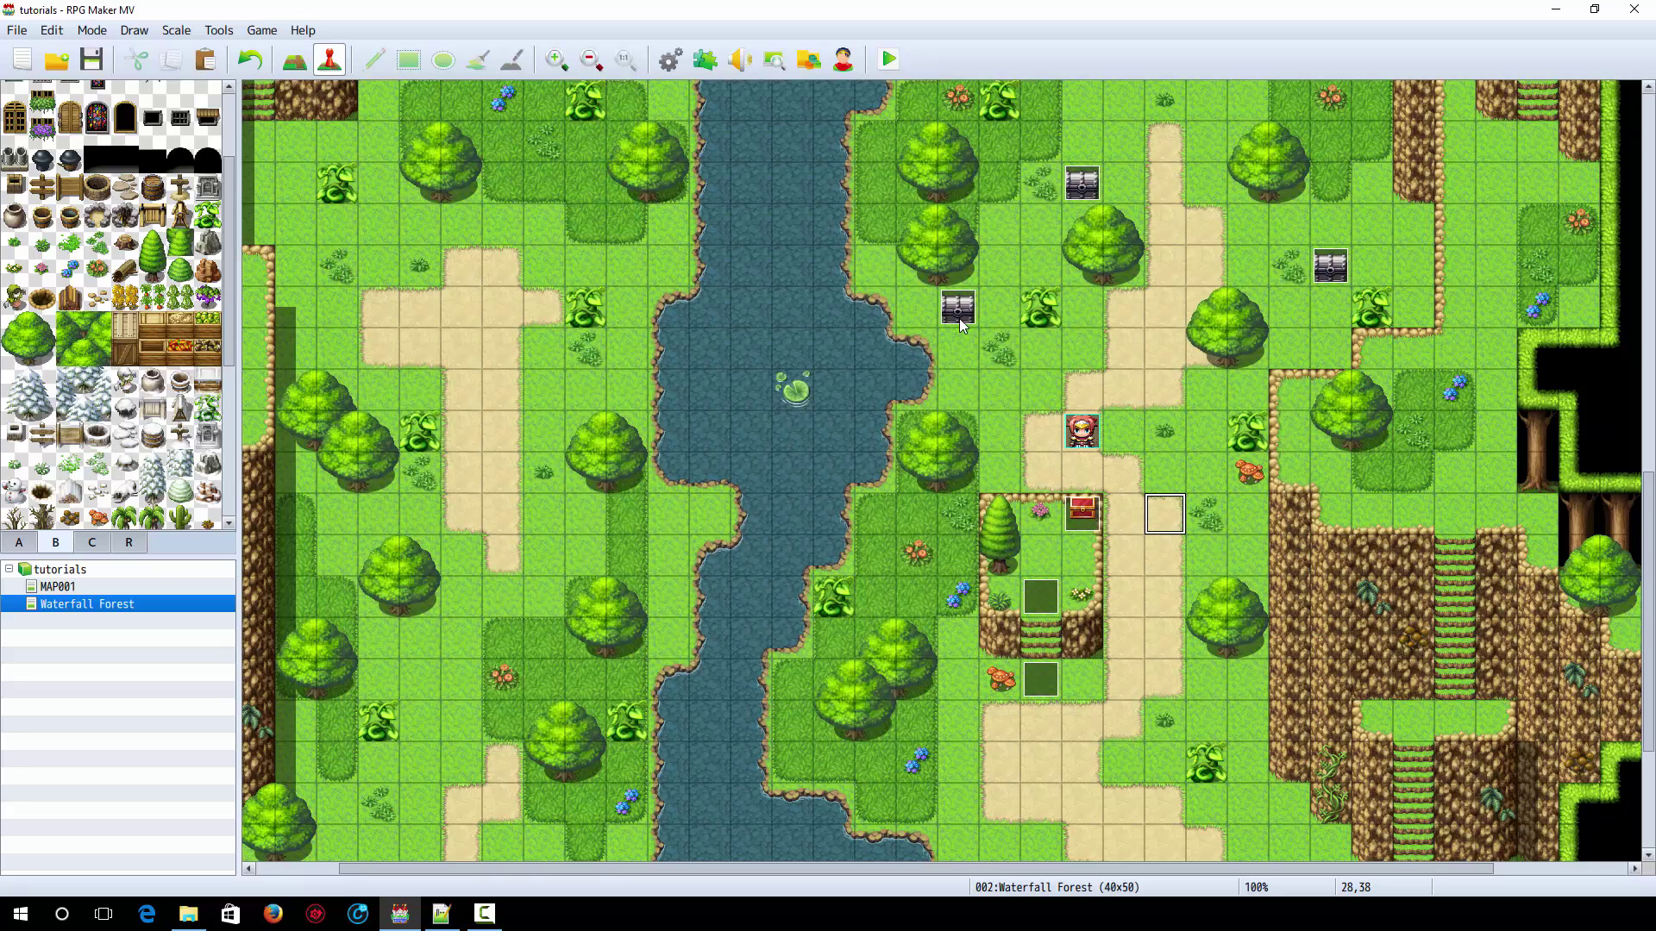
# Open sealed chest EV018's first page and keep its frequency at 5: Highest
pyautogui.doubleClick(958, 311)
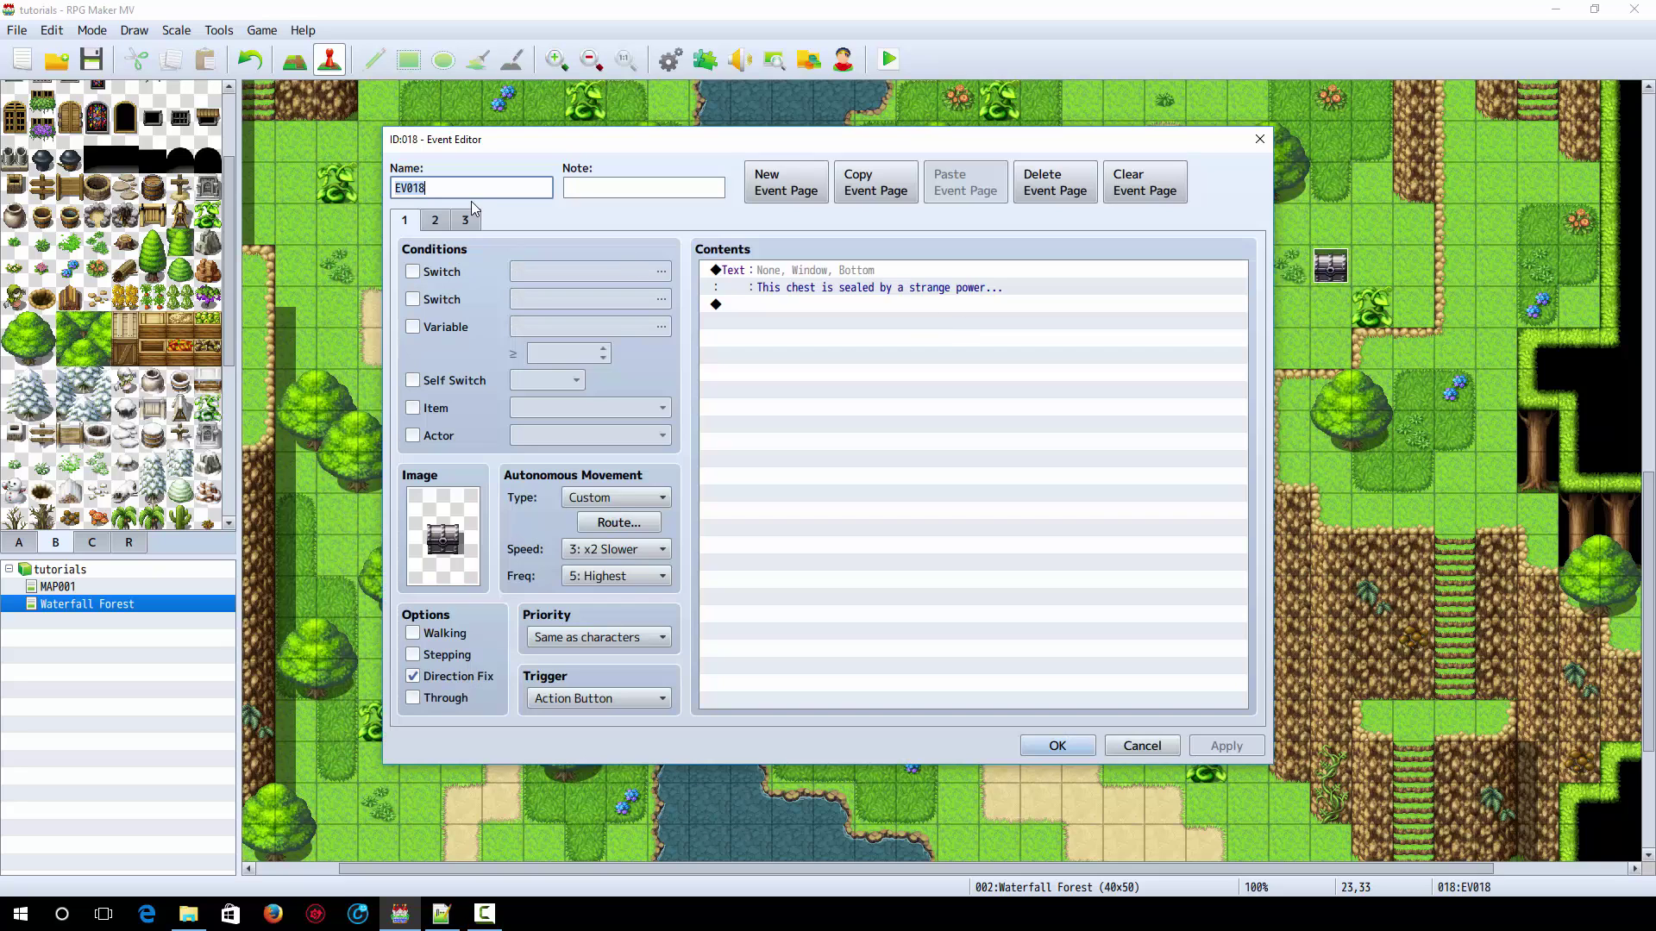
pyautogui.click(403, 222)
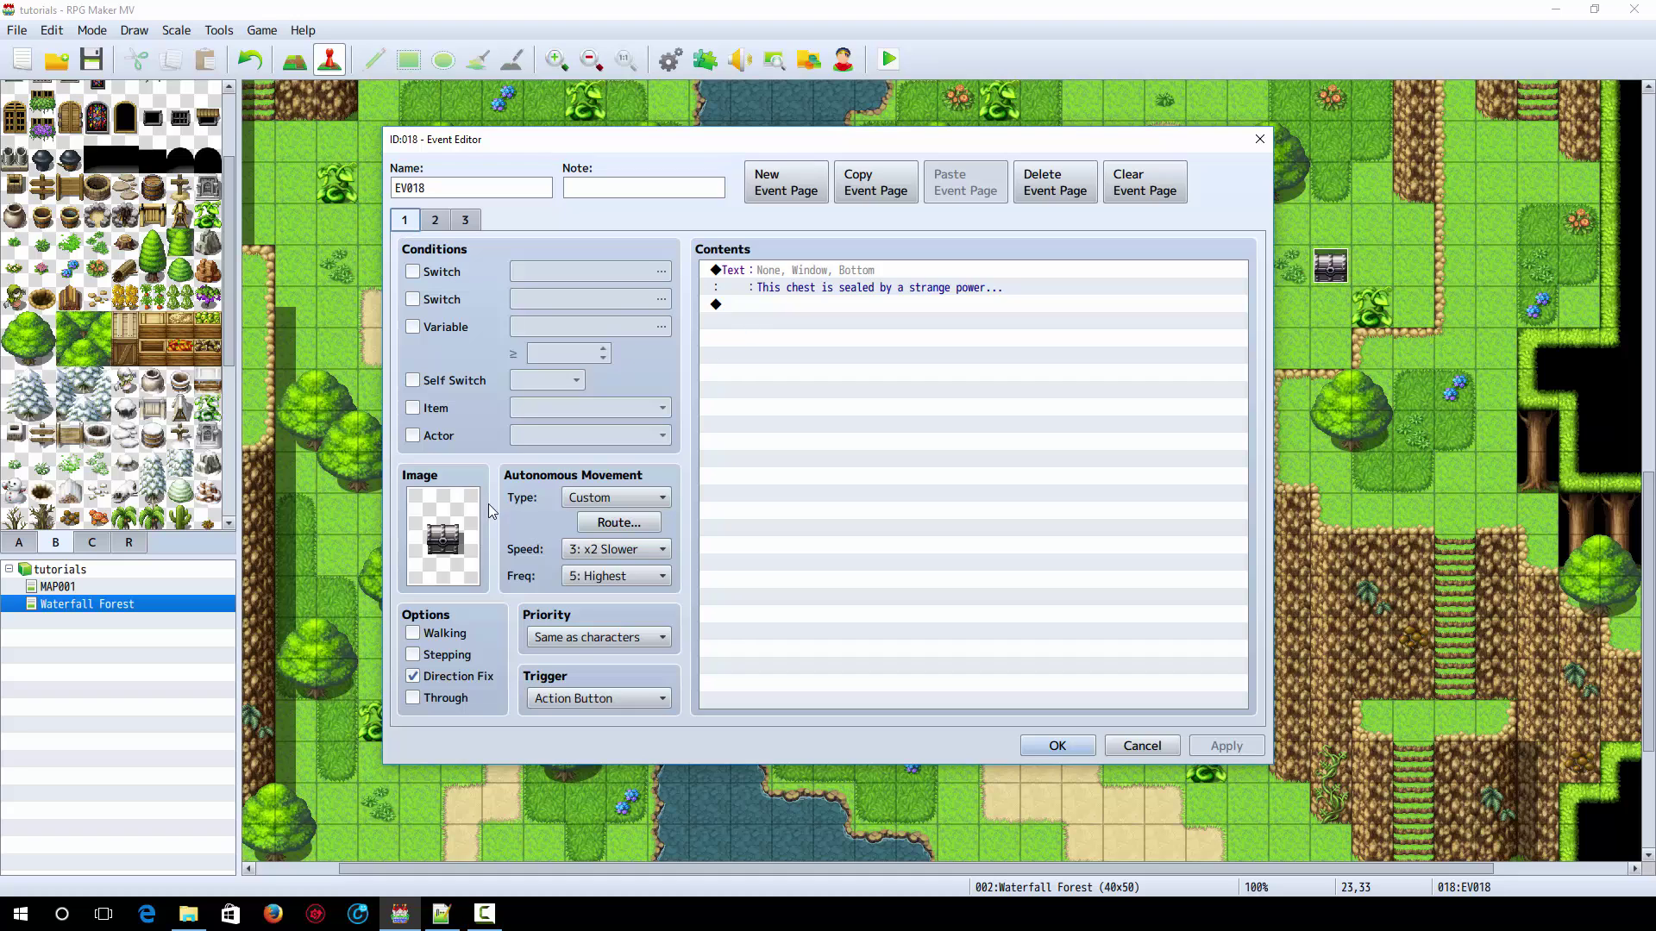
pyautogui.click(783, 272)
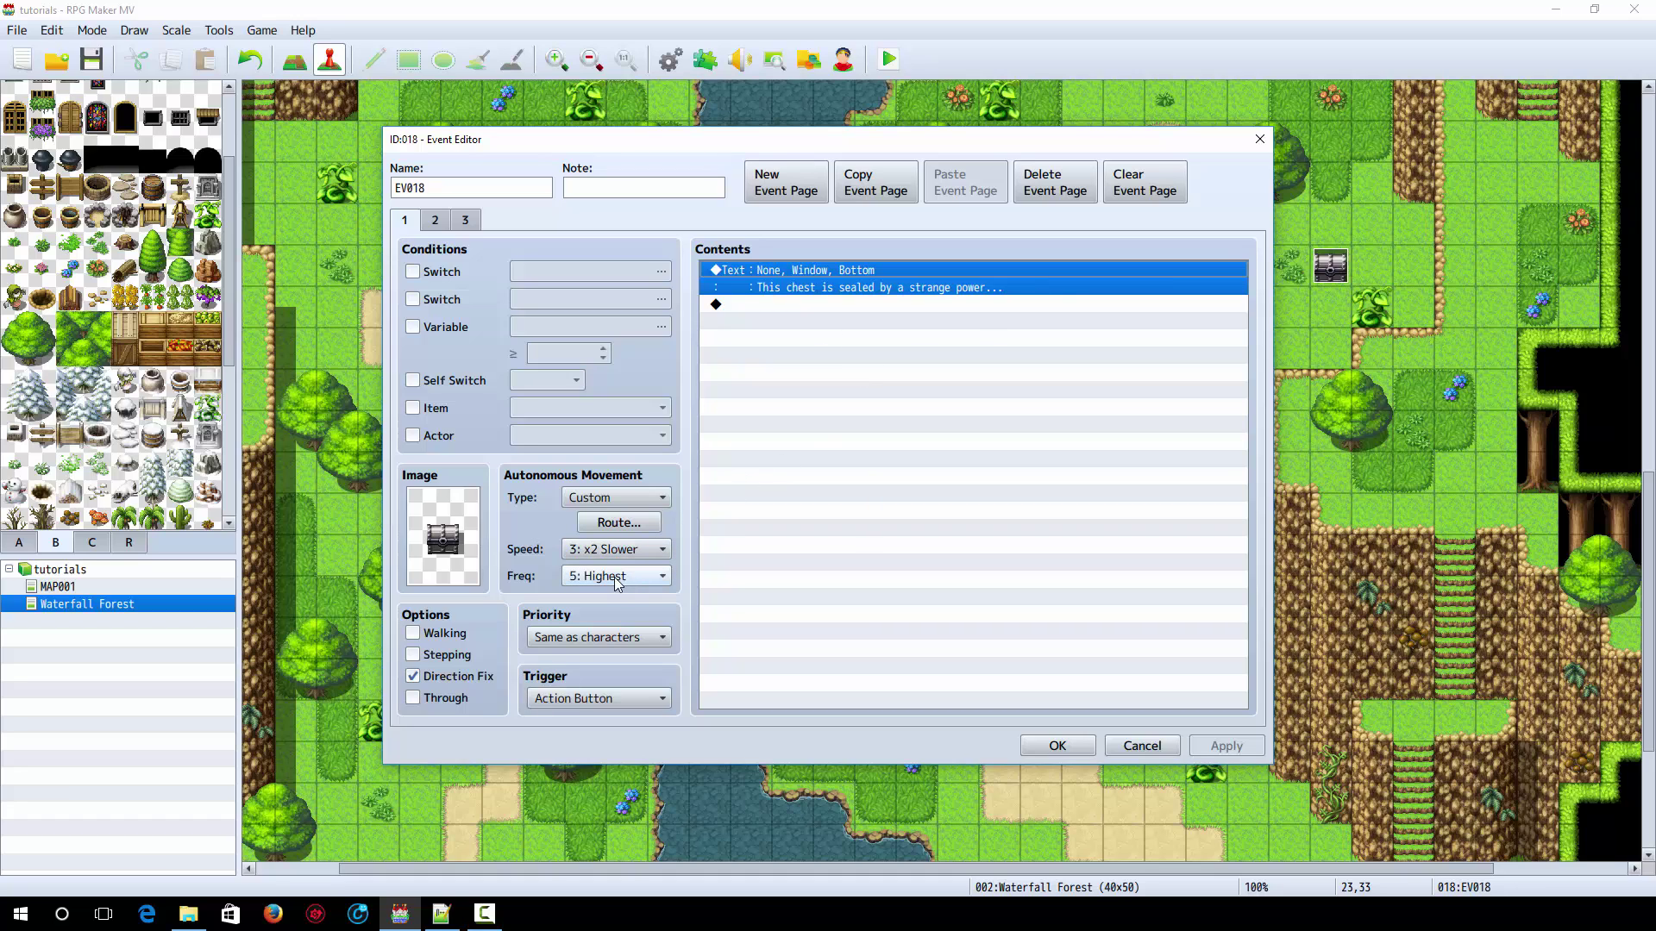
pyautogui.click(578, 578)
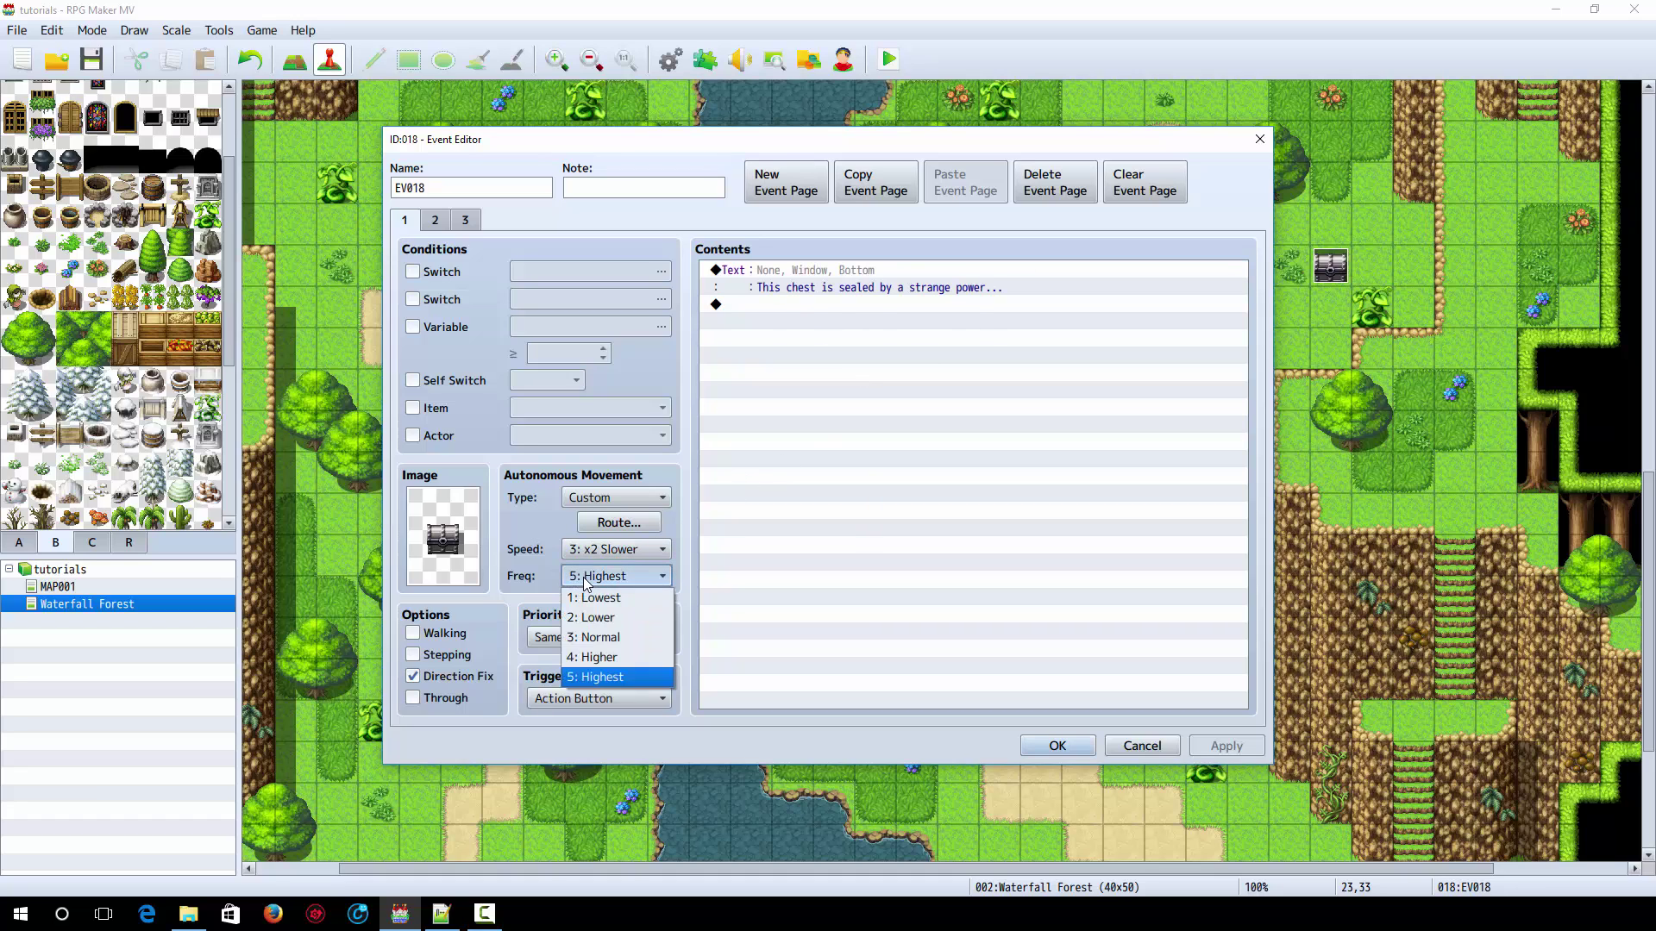
pyautogui.click(584, 584)
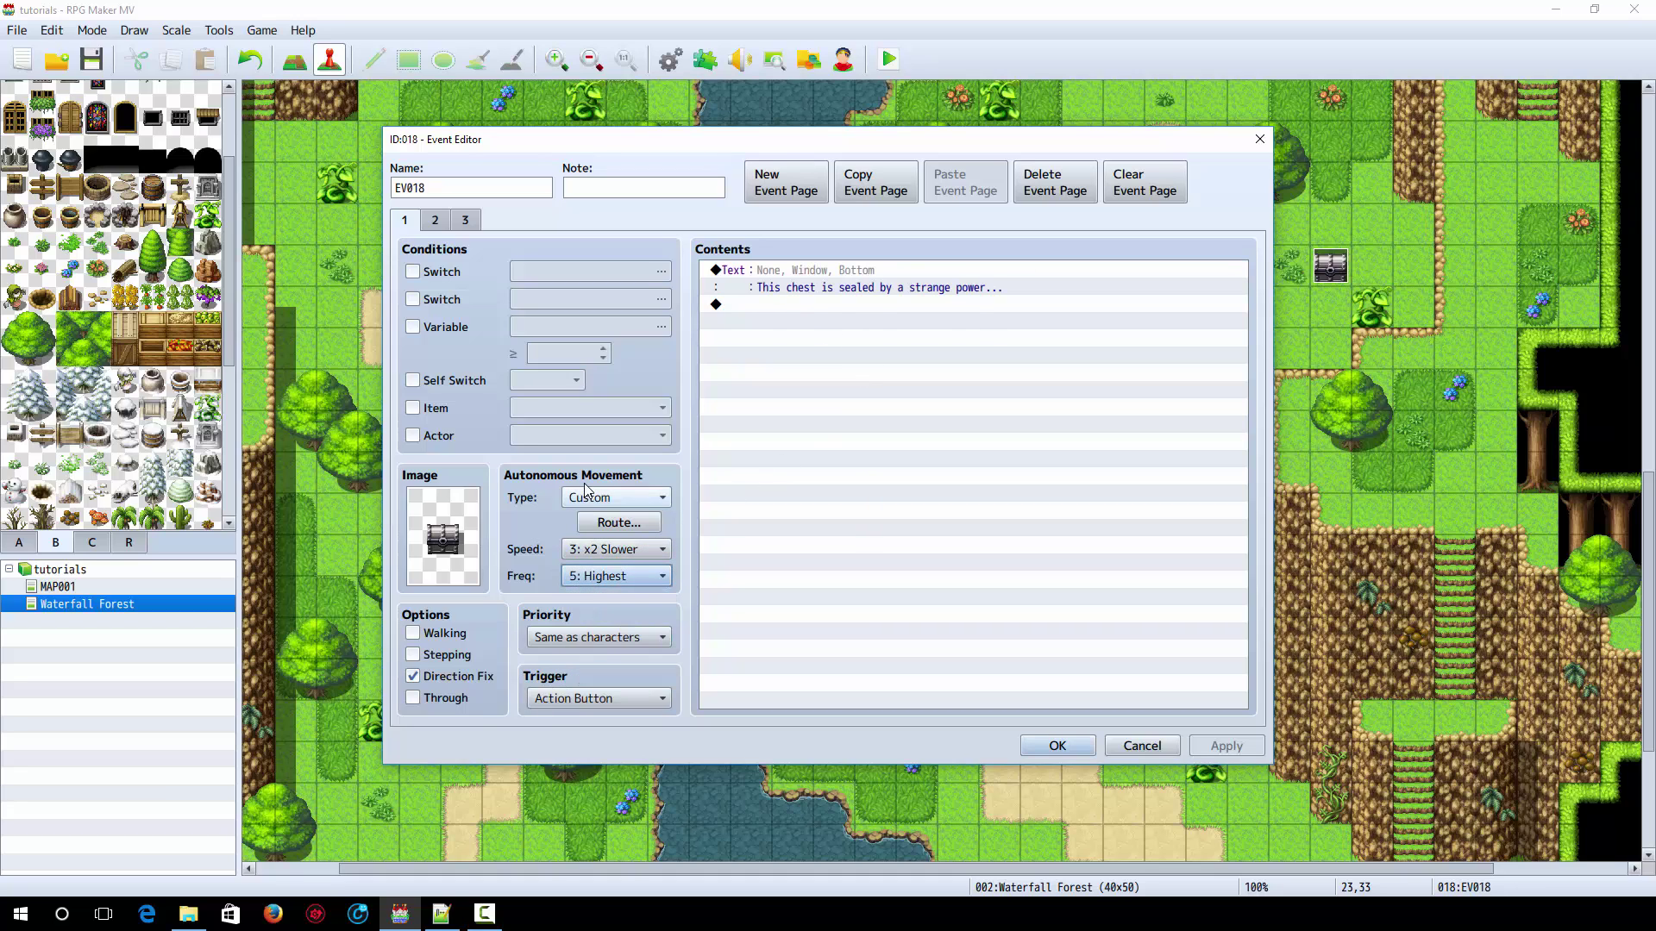
# Inspect the Blend Mode : Screen step in the chest's movement route
pyautogui.click(611, 524)
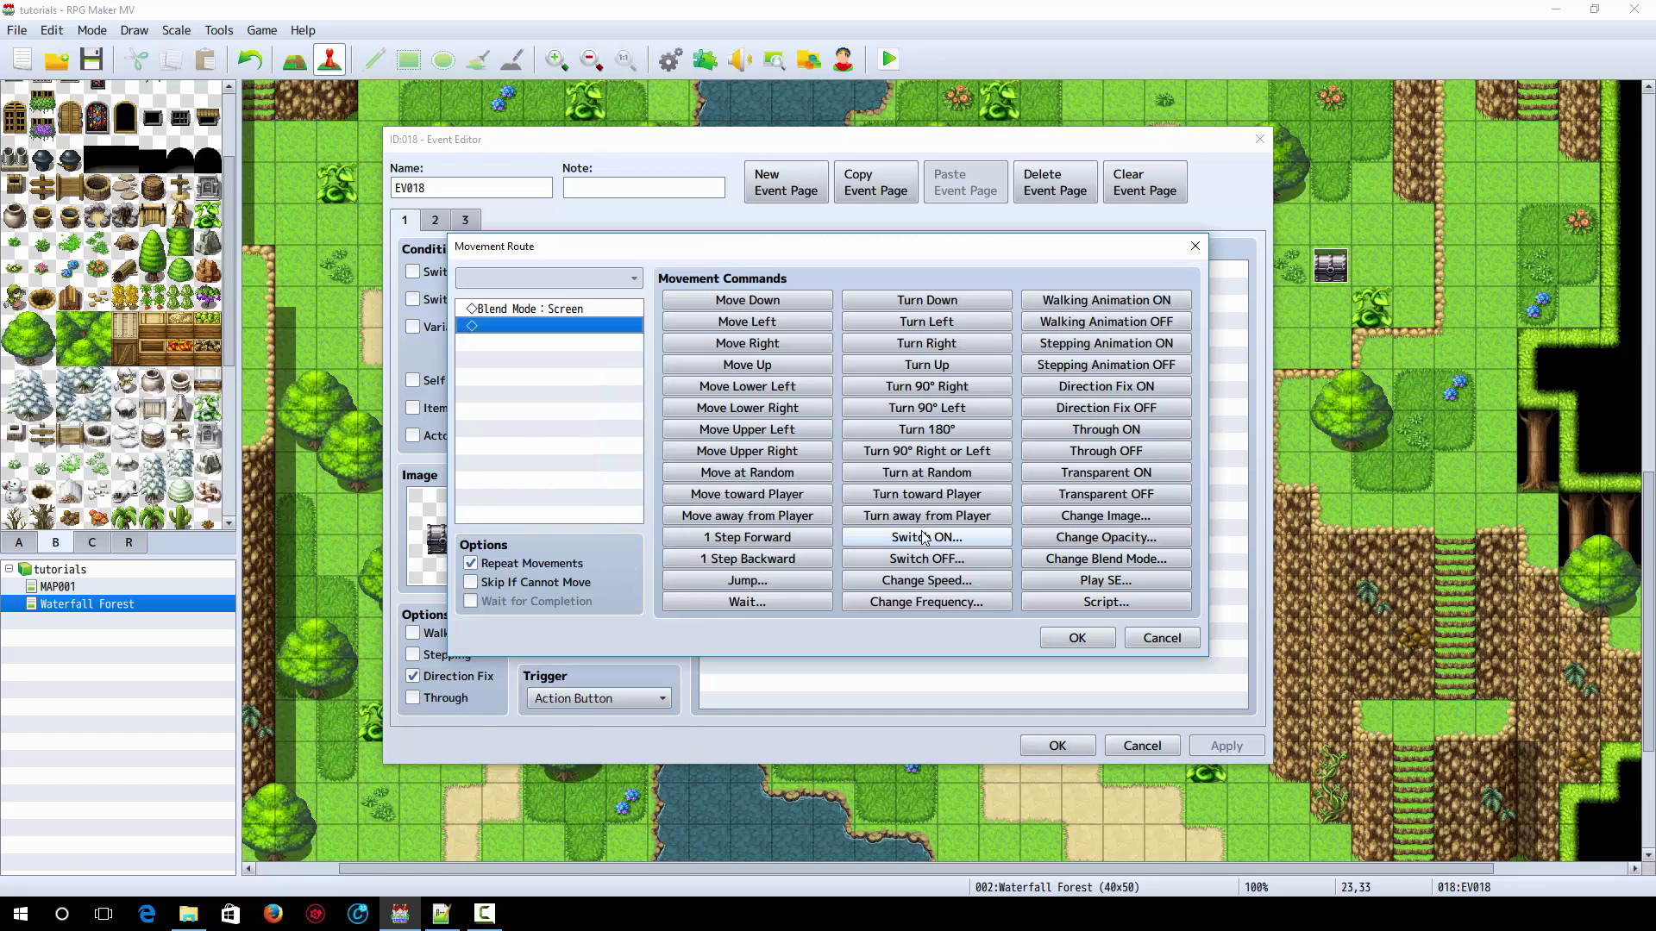
pyautogui.click(552, 308)
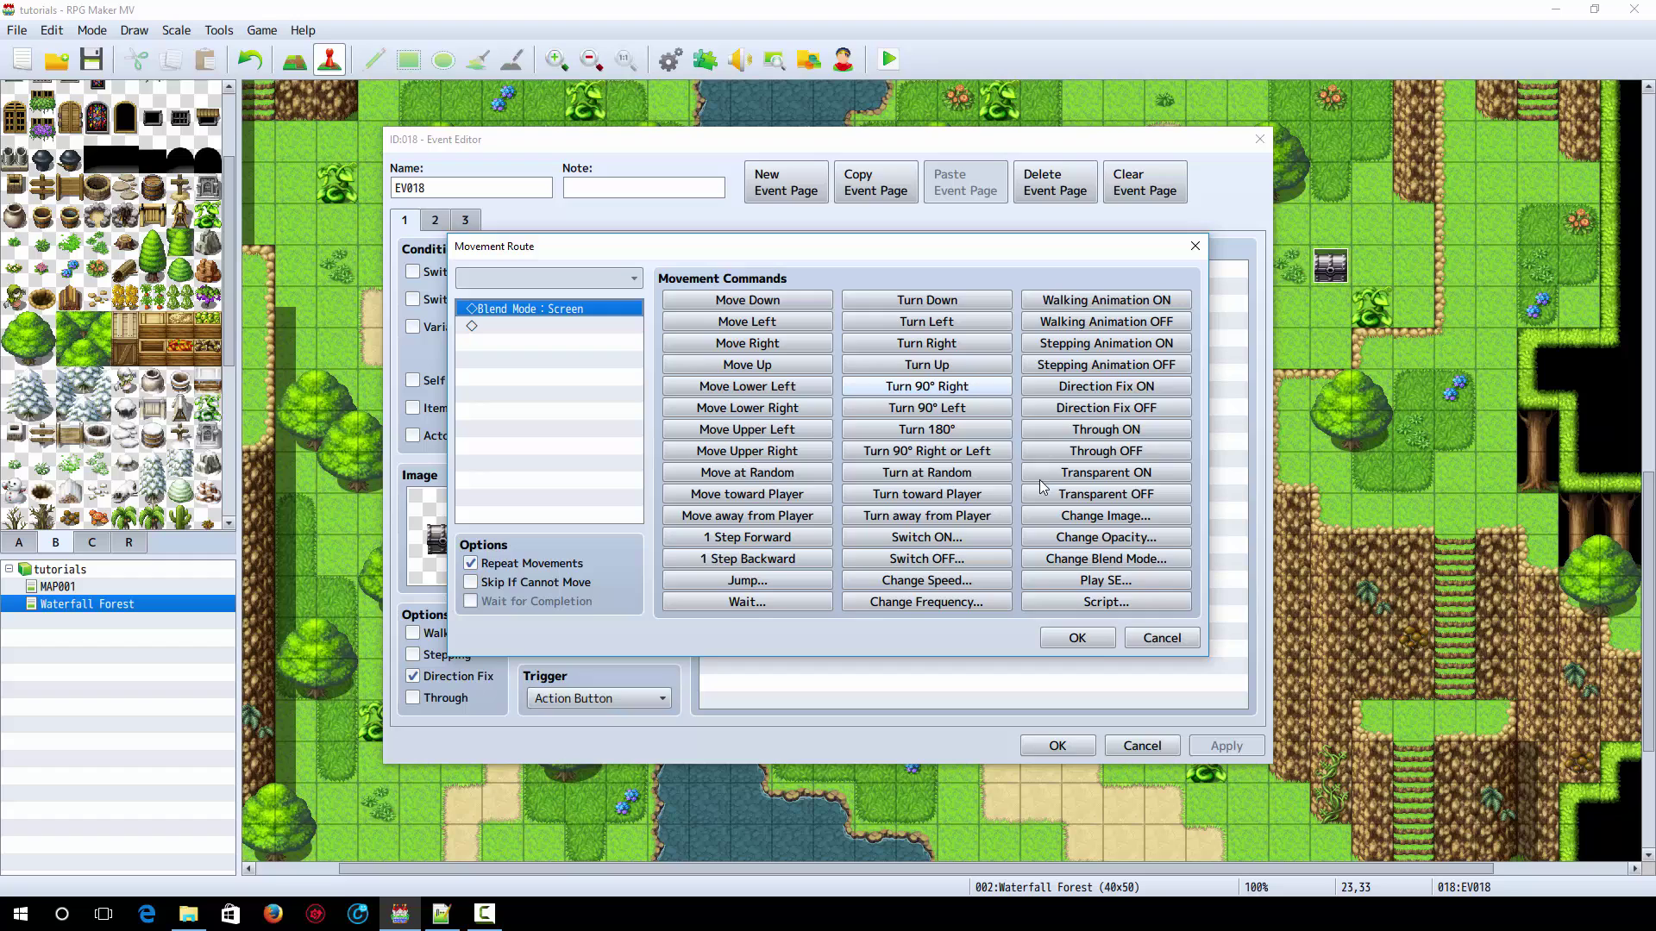
pyautogui.click(1112, 560)
pyautogui.click(794, 450)
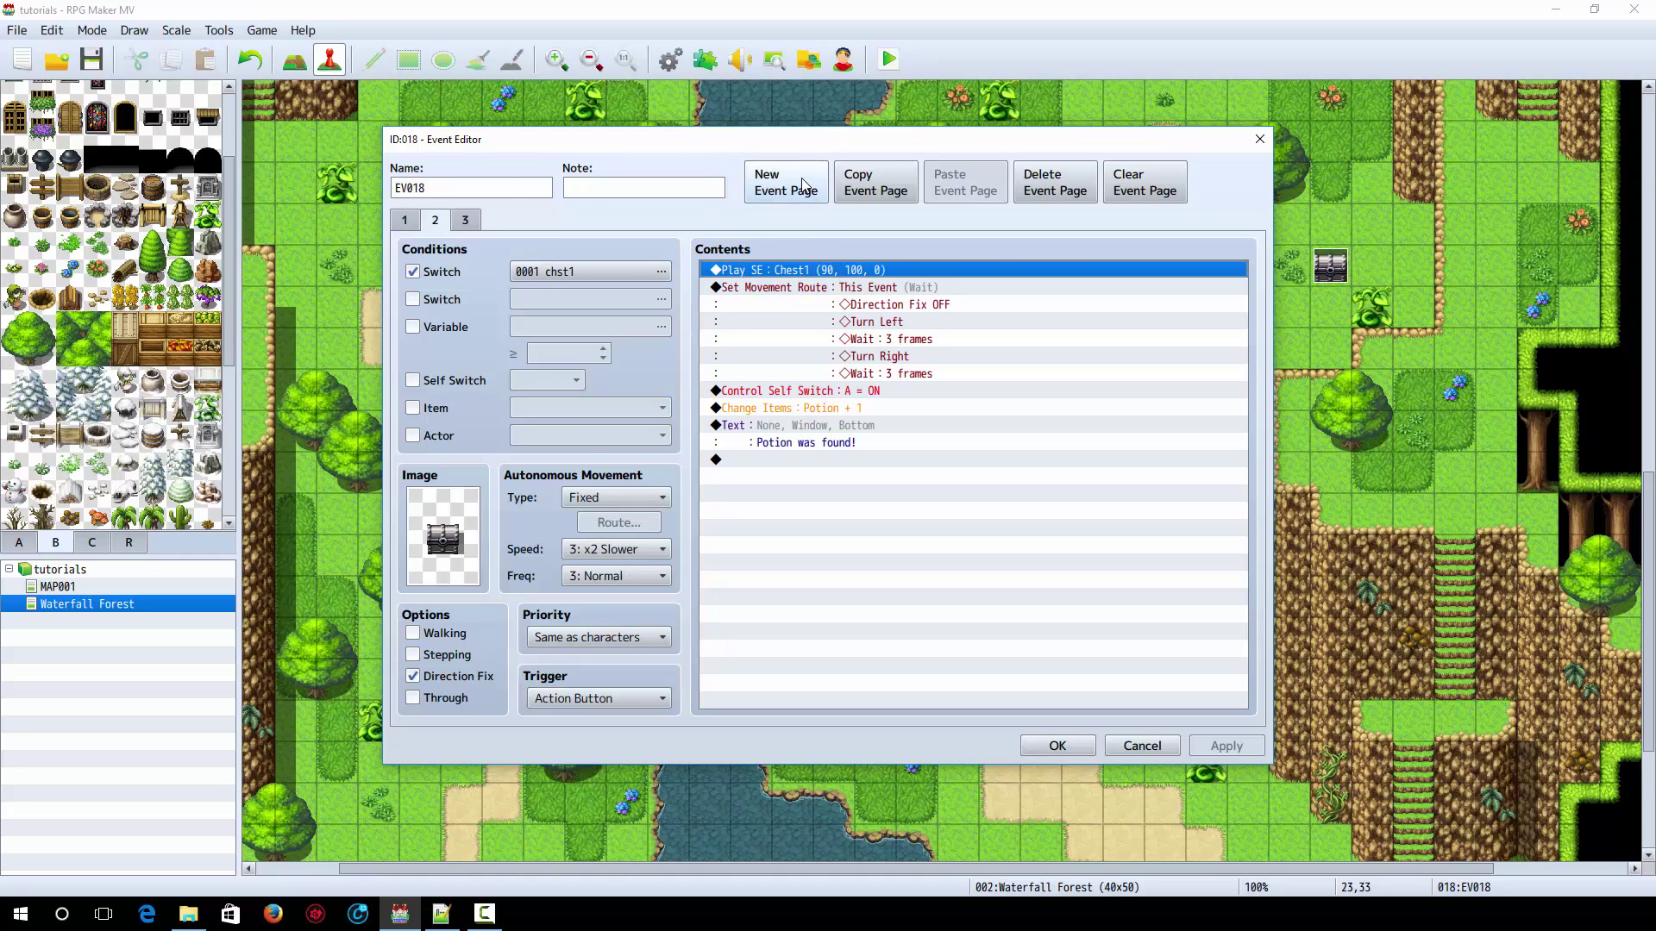
# Review the opened chest's event commands line by line
pyautogui.click(787, 287)
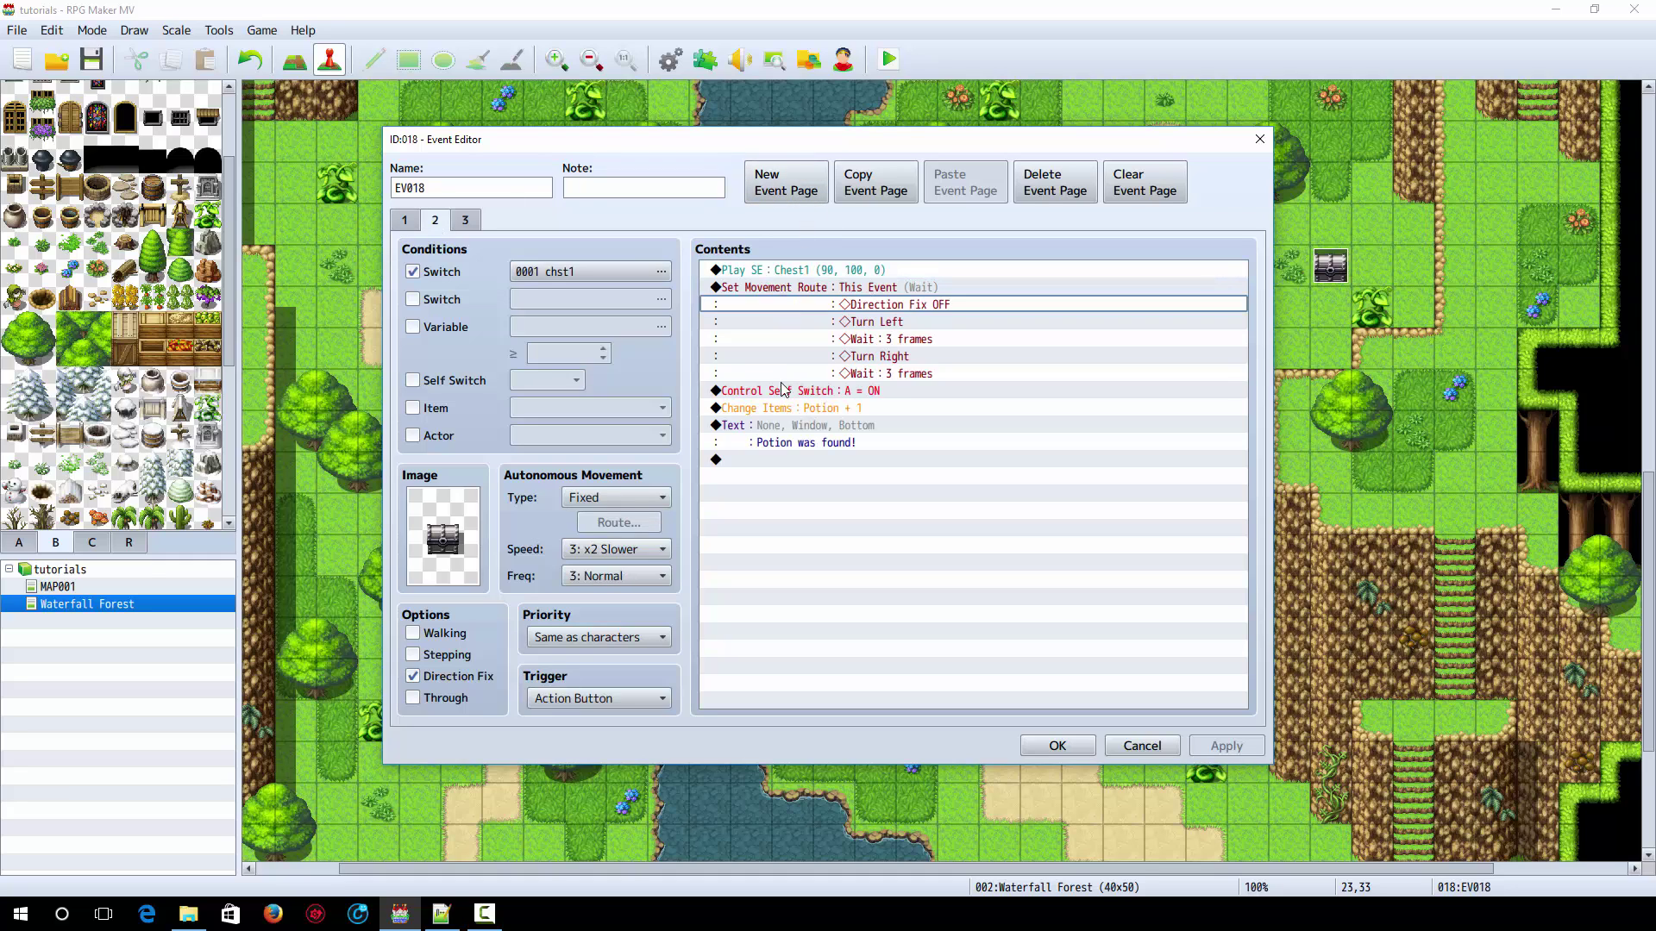
pyautogui.click(780, 408)
pyautogui.click(776, 459)
pyautogui.click(782, 270)
pyautogui.click(786, 293)
pyautogui.click(785, 521)
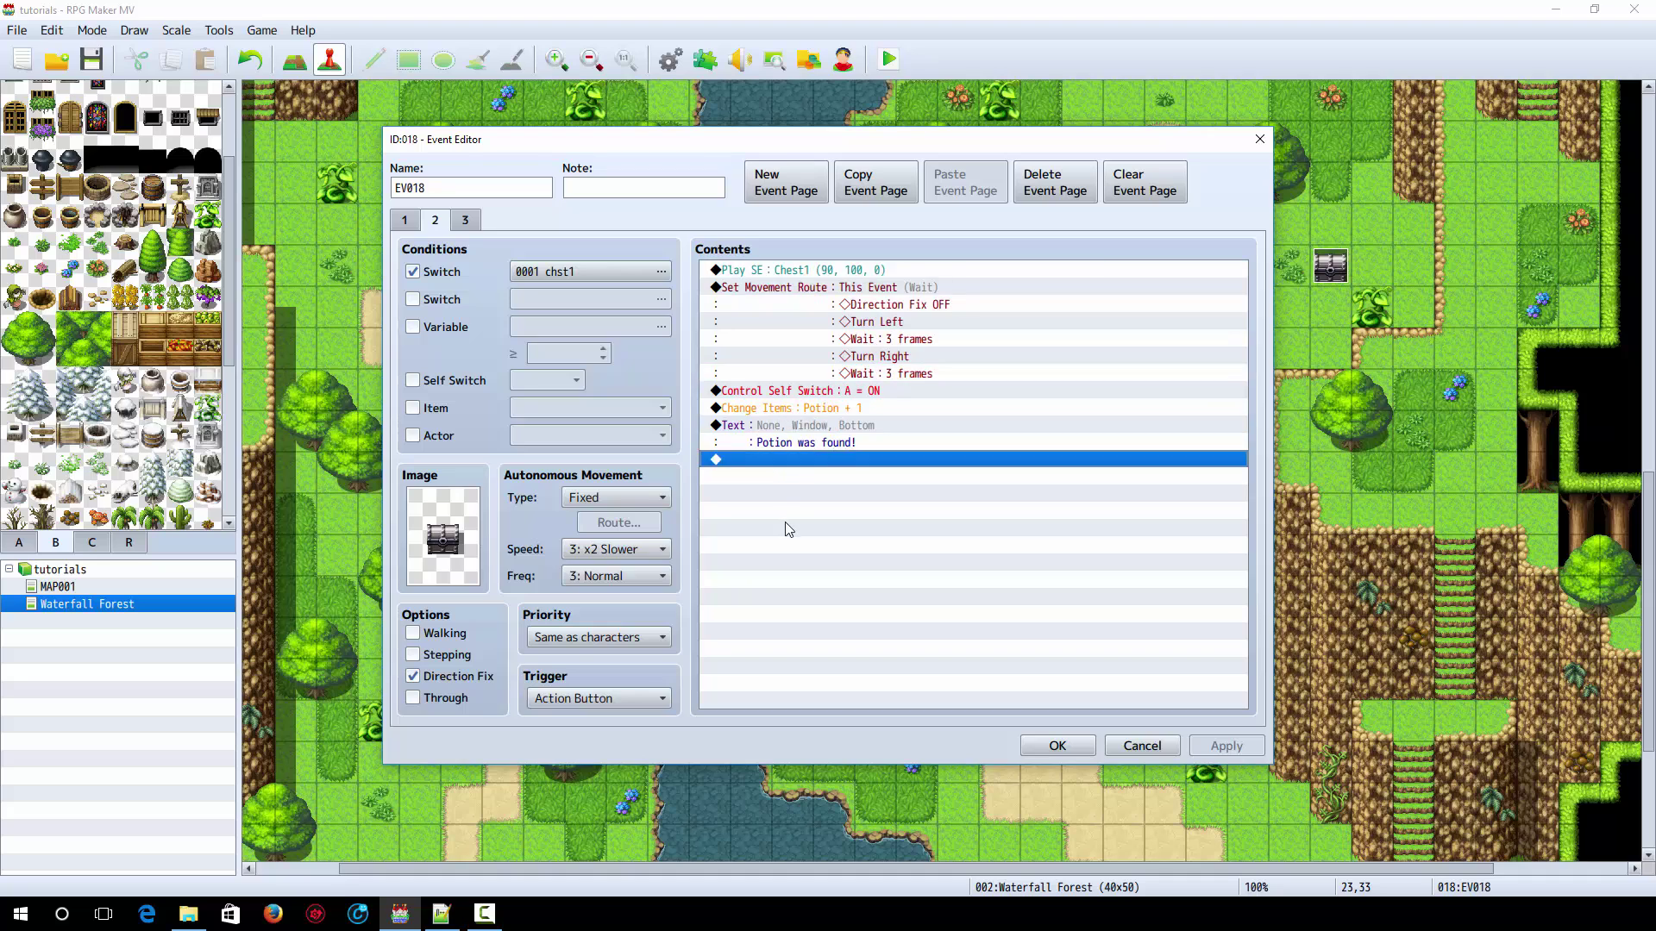
pyautogui.click(790, 426)
pyautogui.click(780, 270)
pyautogui.click(785, 435)
pyautogui.click(788, 513)
pyautogui.click(789, 348)
pyautogui.click(789, 304)
pyautogui.click(786, 459)
# Check the second page's required switch and movement route, leaving both unchanged
pyautogui.click(661, 272)
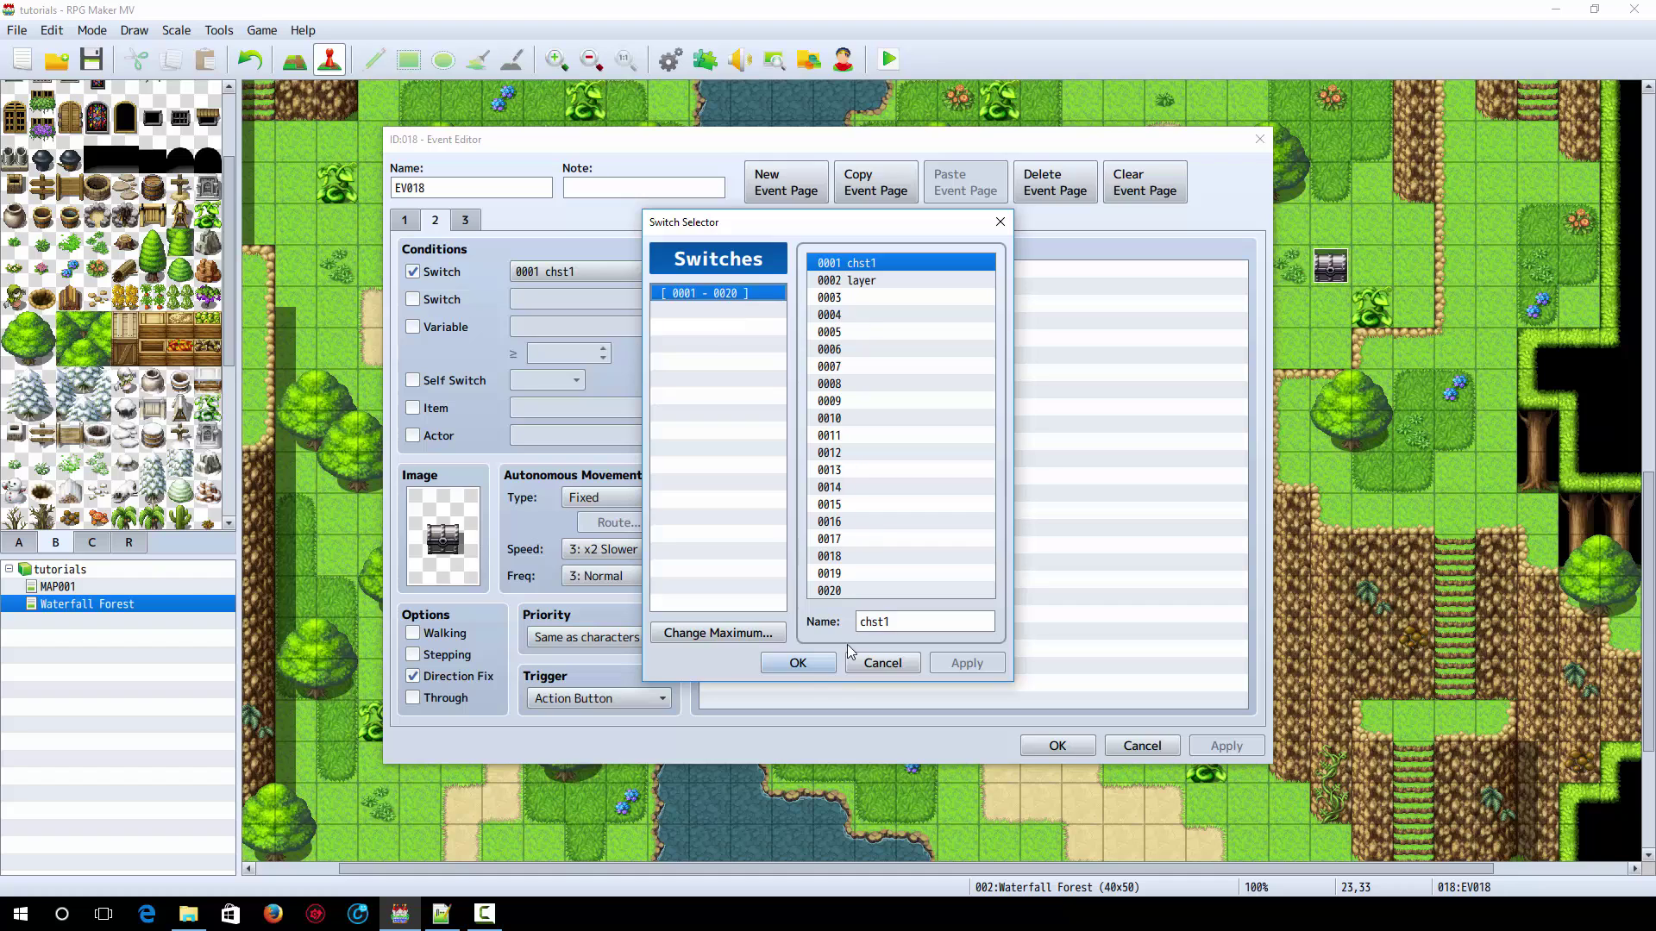
pyautogui.click(888, 661)
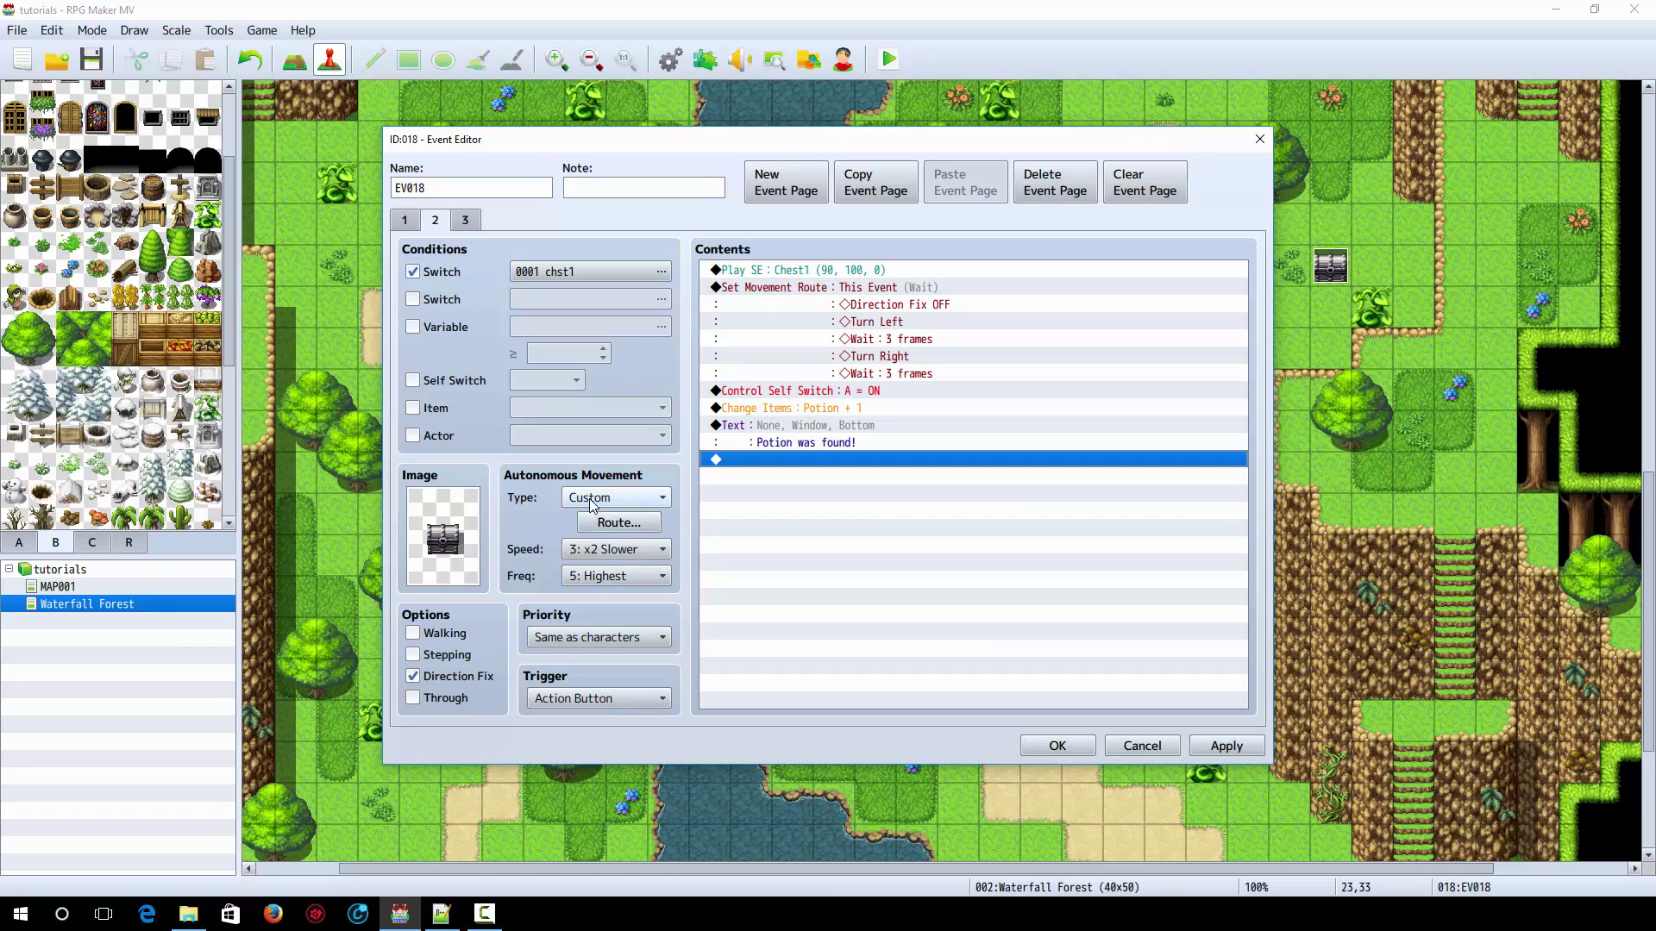
pyautogui.click(618, 523)
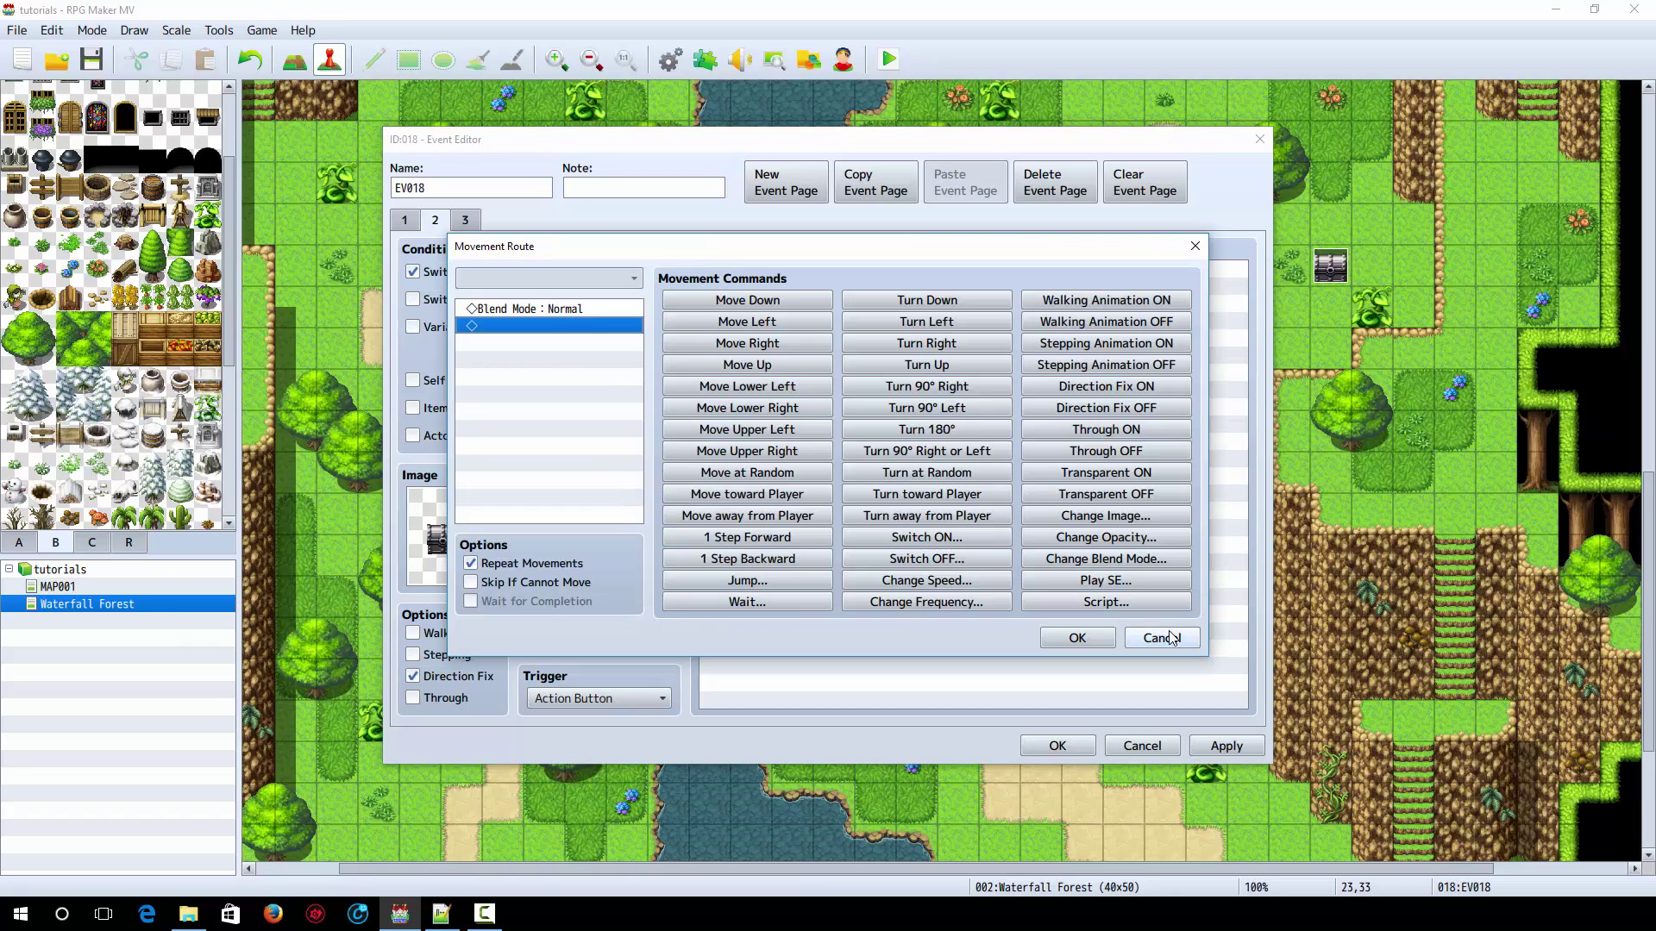
pyautogui.click(1161, 639)
# On page 3, require Self Switch A and save chest event EV018
pyautogui.click(469, 221)
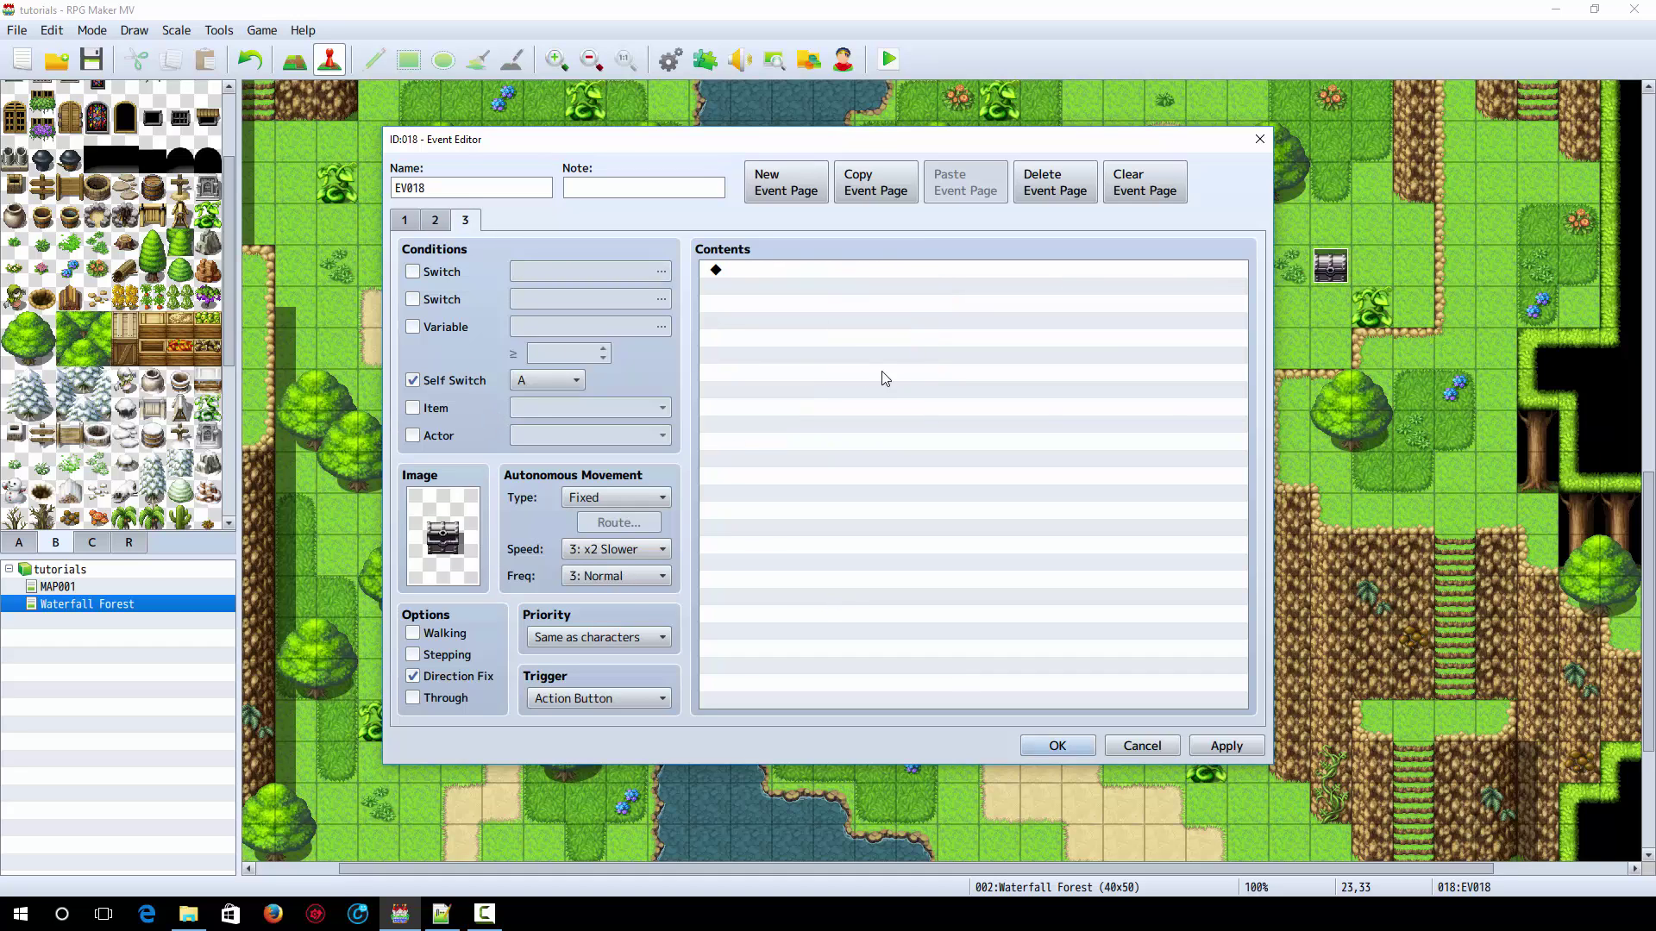
pyautogui.click(939, 376)
pyautogui.click(1056, 746)
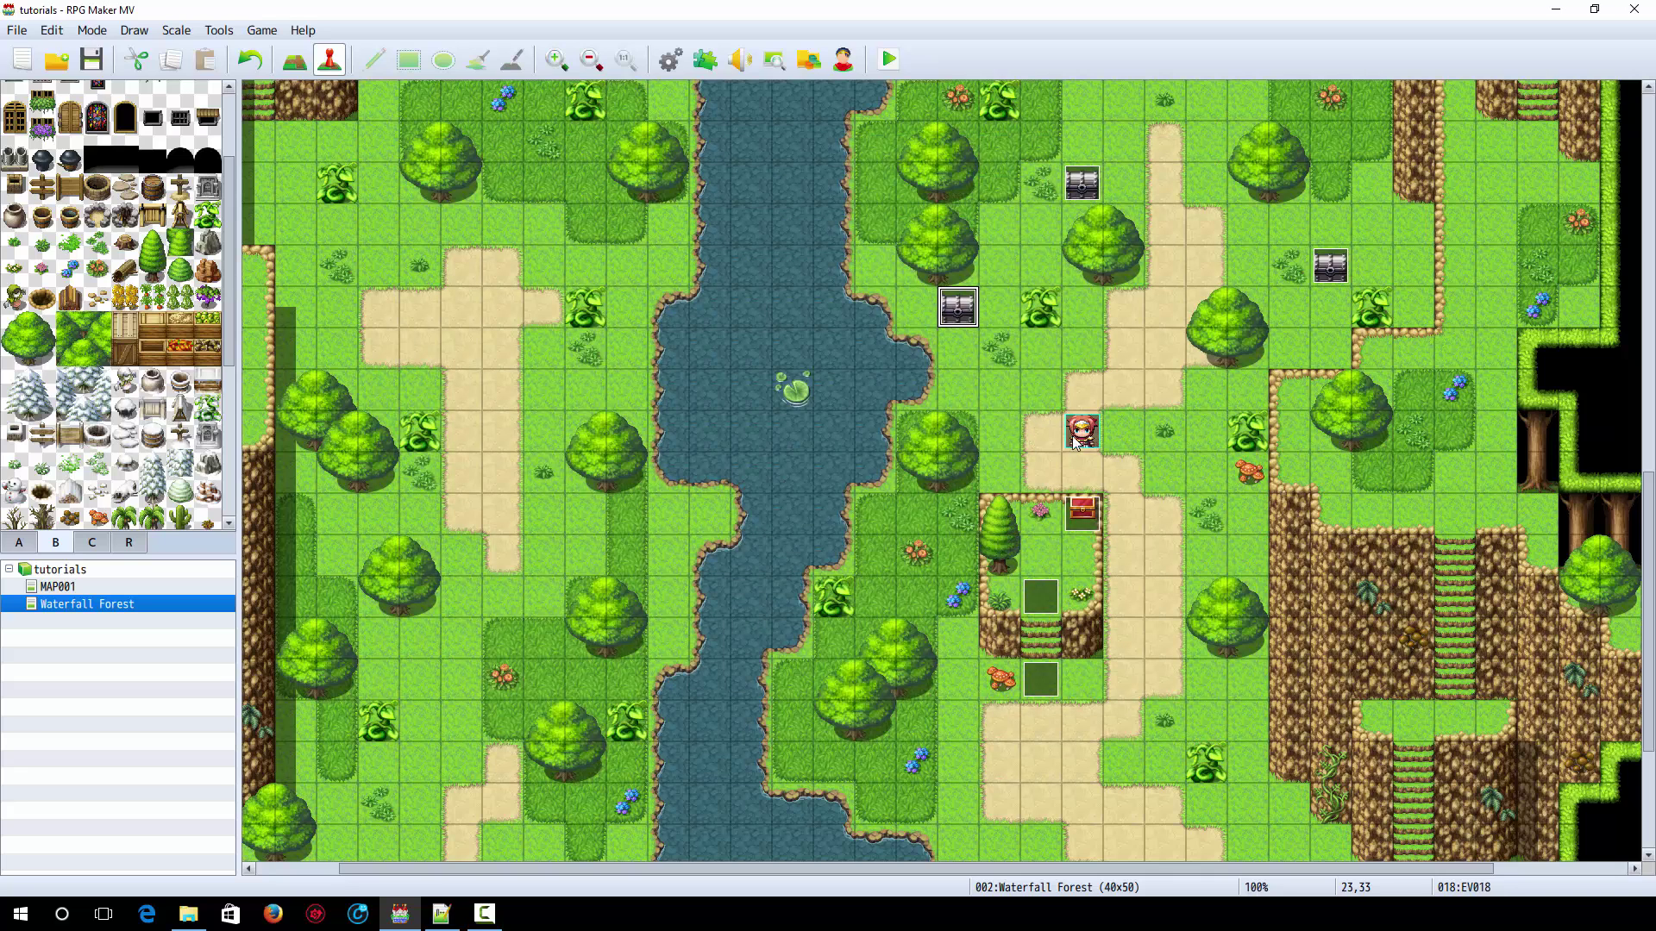
# Create a Quick Event treasure chest on the empty grass tile beside the path
pyautogui.rightClick(1033, 406)
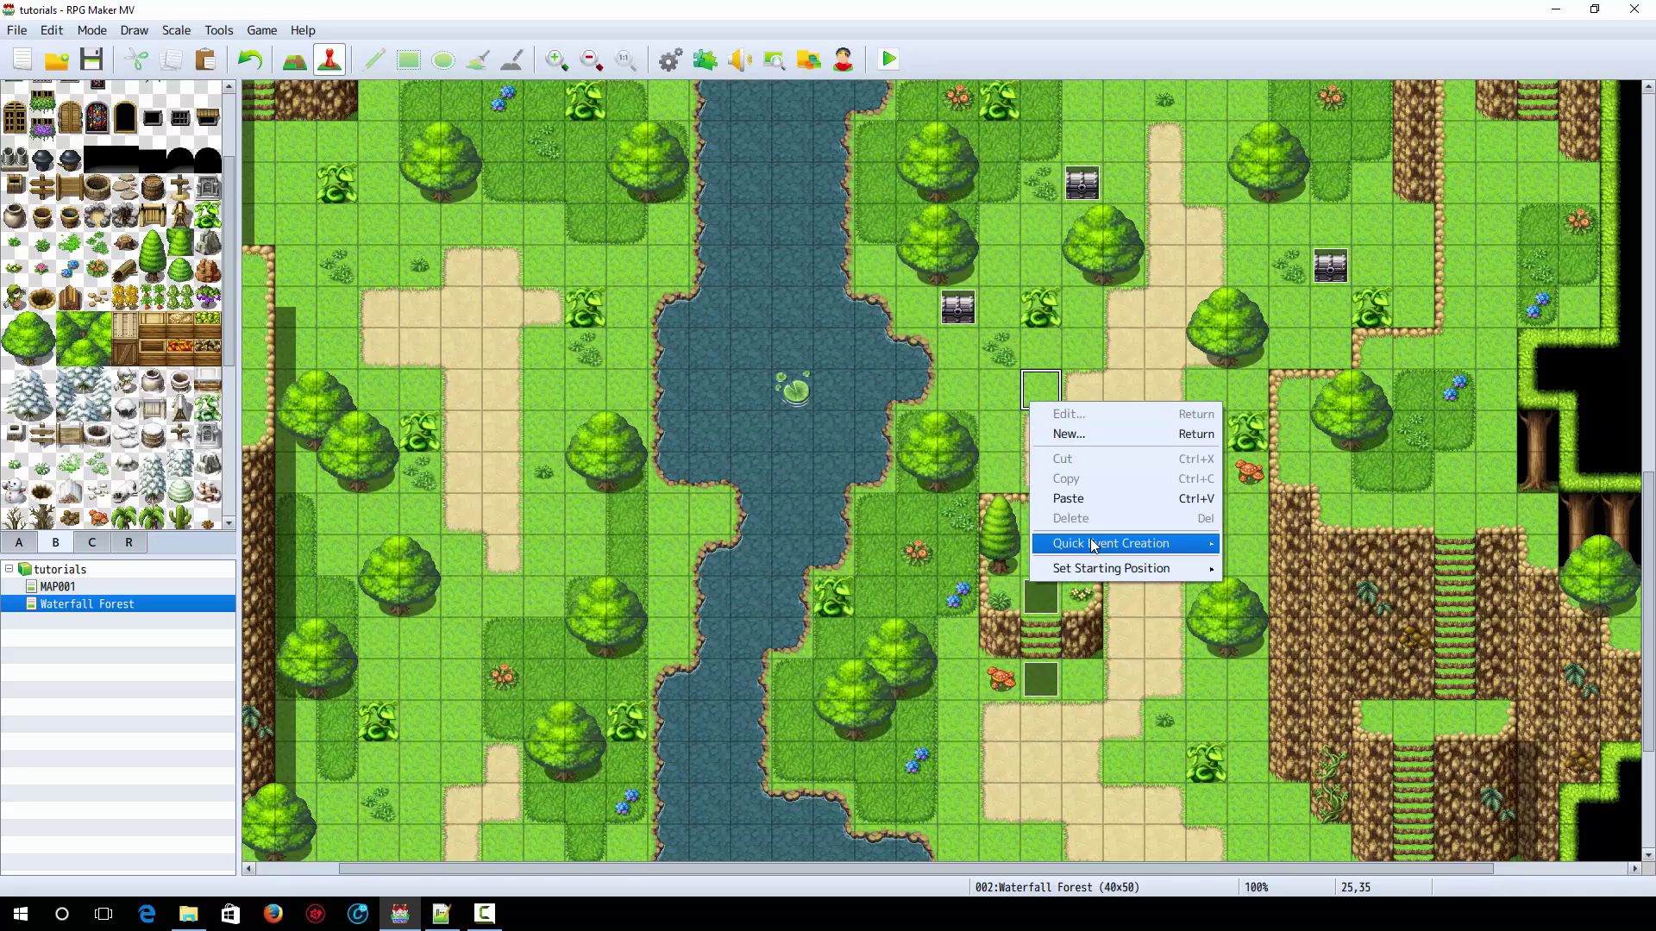
pyautogui.moveTo(1102, 570)
pyautogui.moveTo(1178, 545)
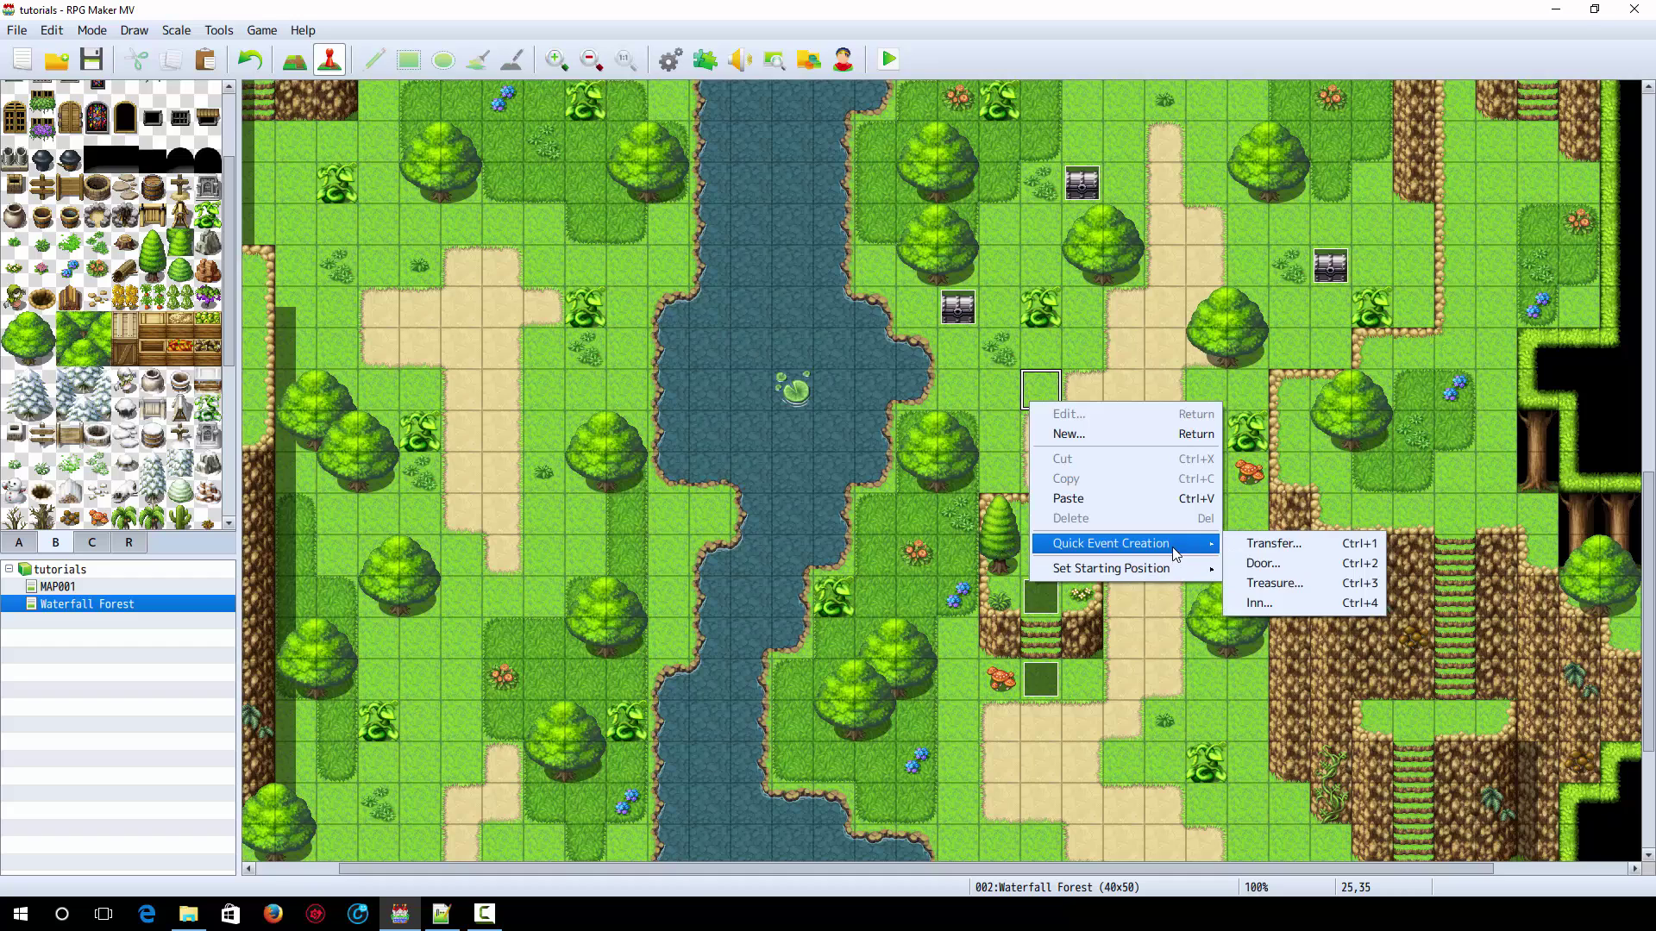
pyautogui.click(1302, 583)
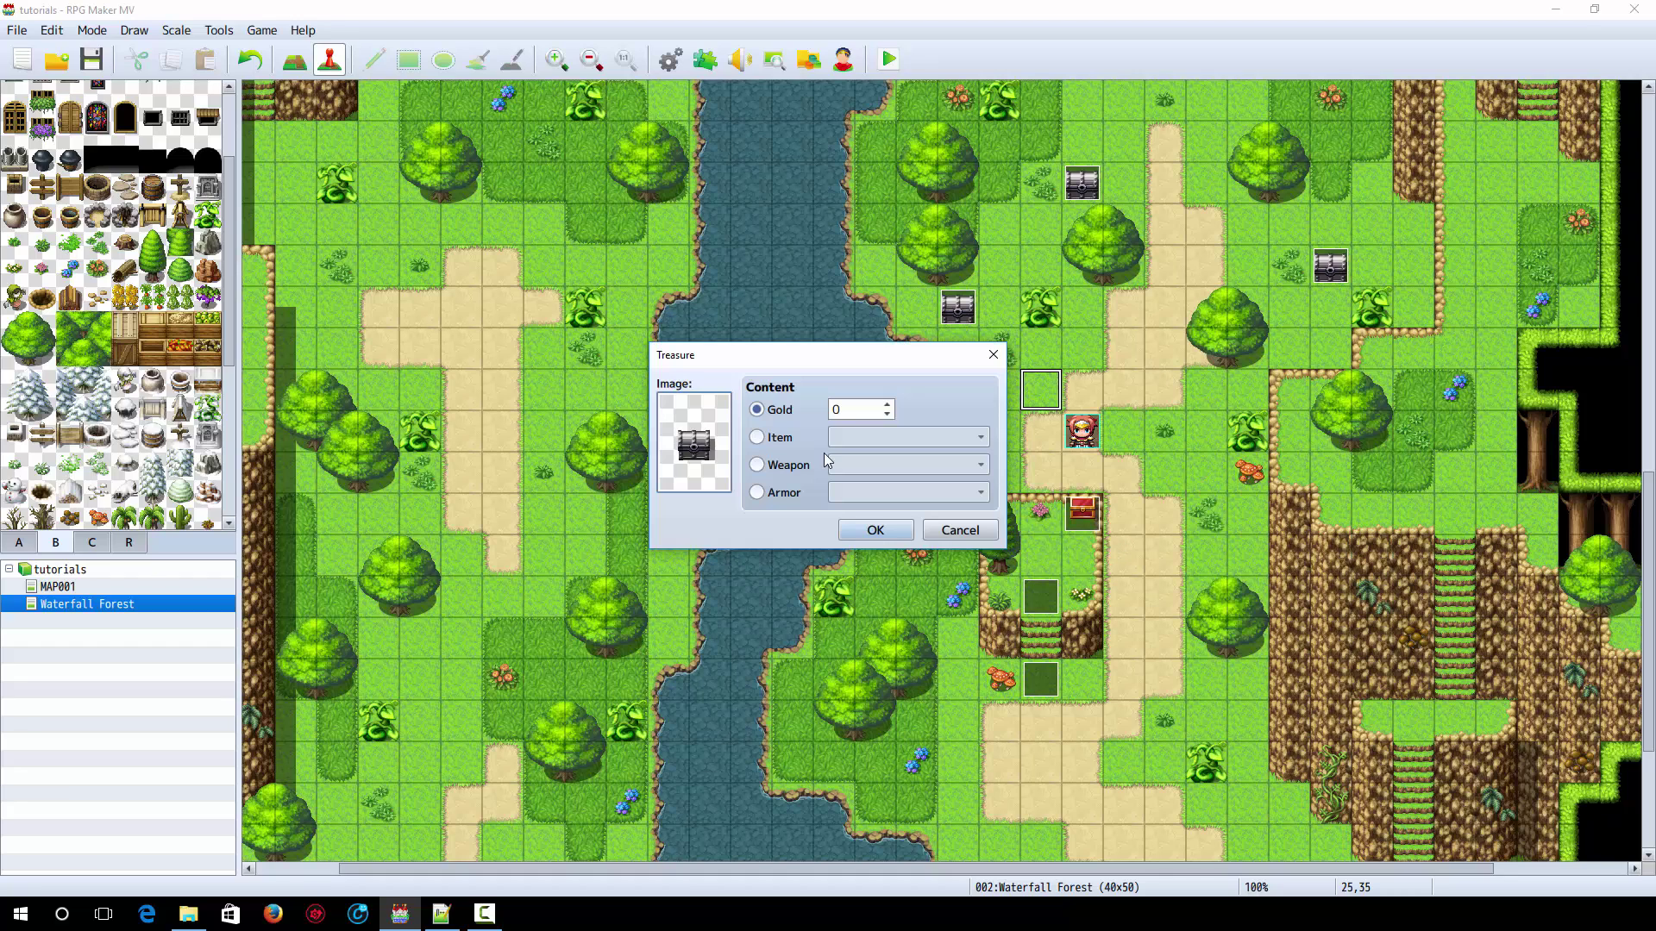
# Make the chest give the item Unseal Lv1 and confirm it
pyautogui.click(786, 436)
pyautogui.click(862, 437)
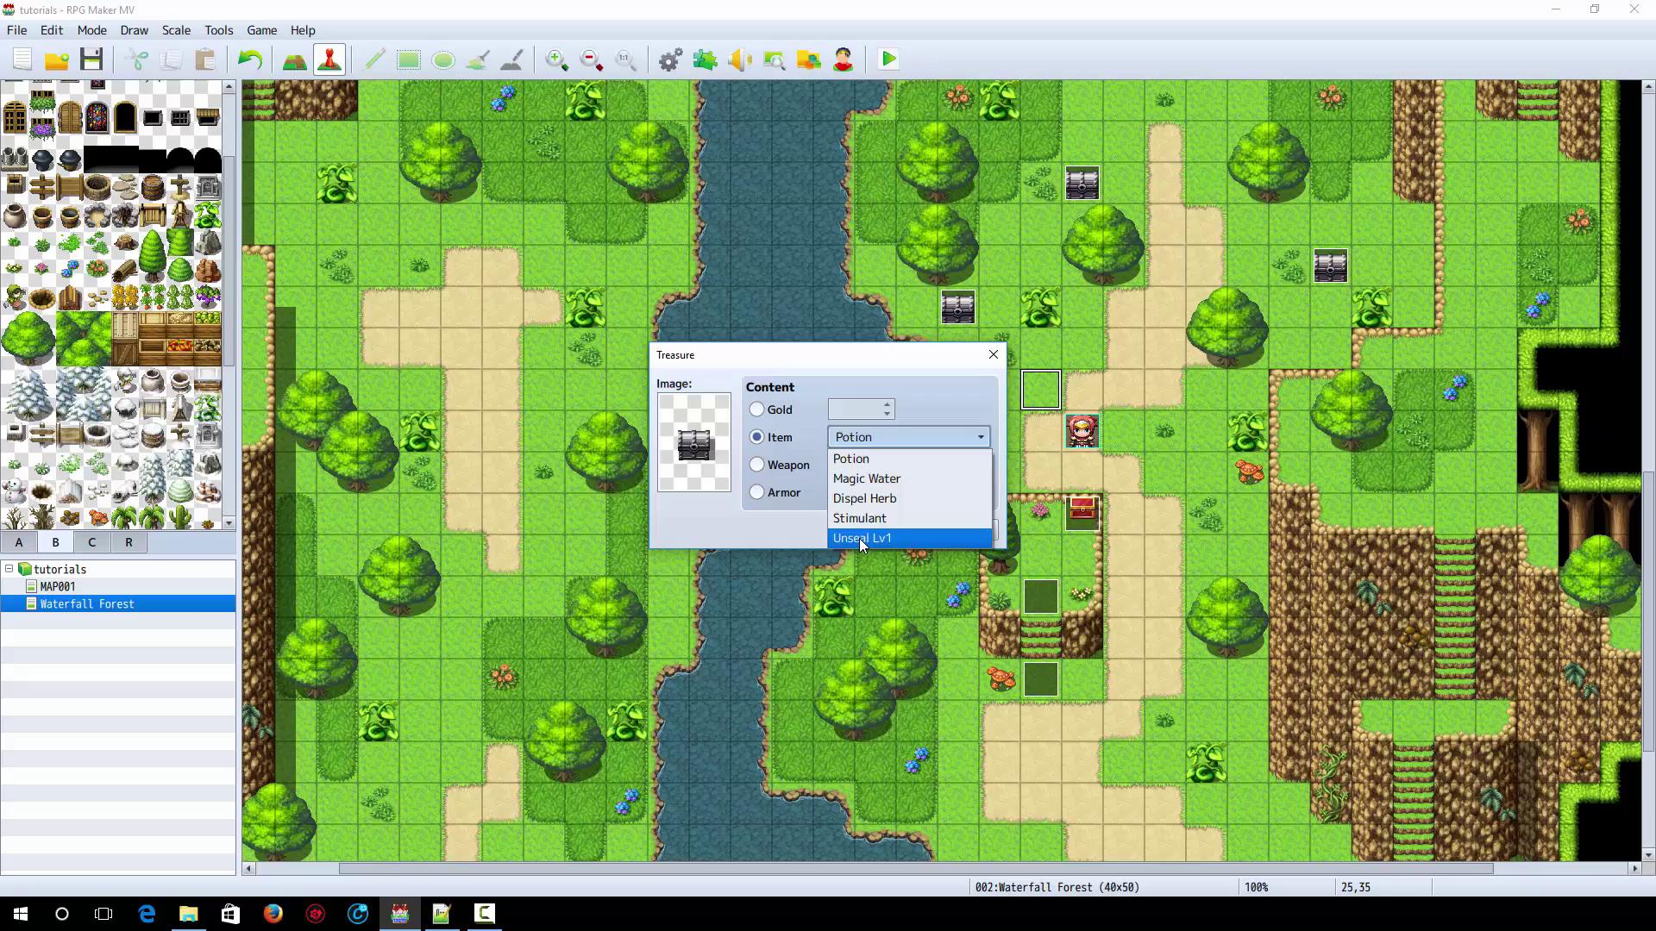
pyautogui.click(862, 539)
pyautogui.click(879, 526)
pyautogui.click(882, 60)
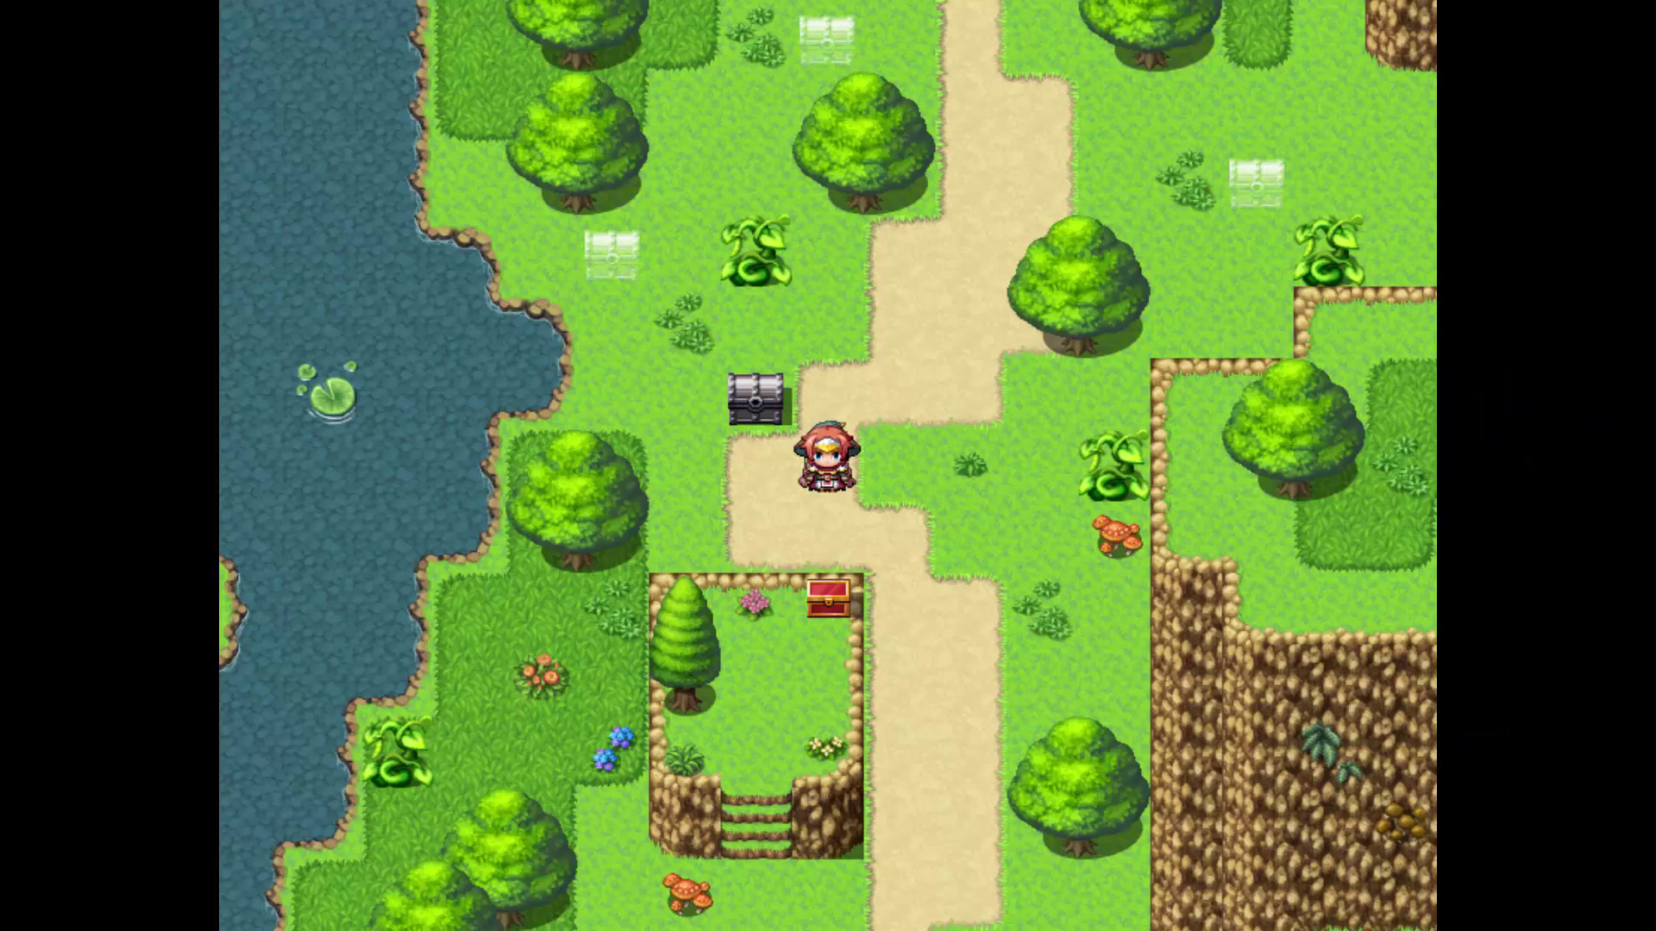
pyautogui.press('Up')
pyautogui.press('Left')
pyautogui.press('Return')
pyautogui.press('Return')
pyautogui.press('Up')
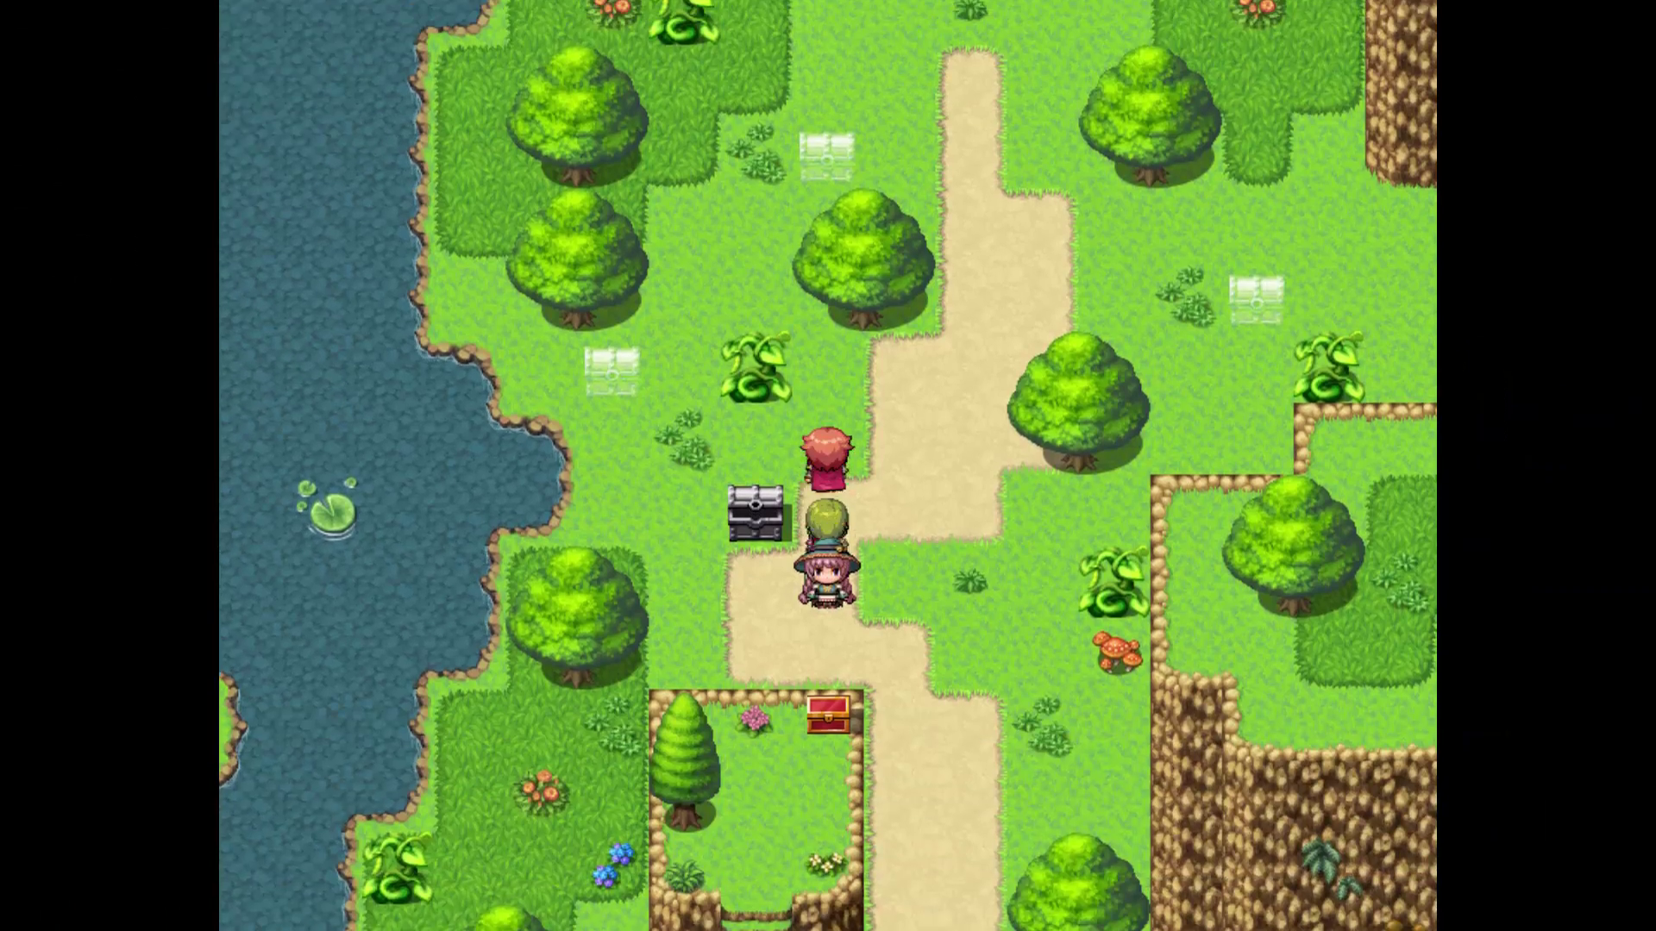
pyautogui.press('Left')
pyautogui.press('Escape')
pyautogui.press('Return')
pyautogui.press('Return')
pyautogui.press('Return')
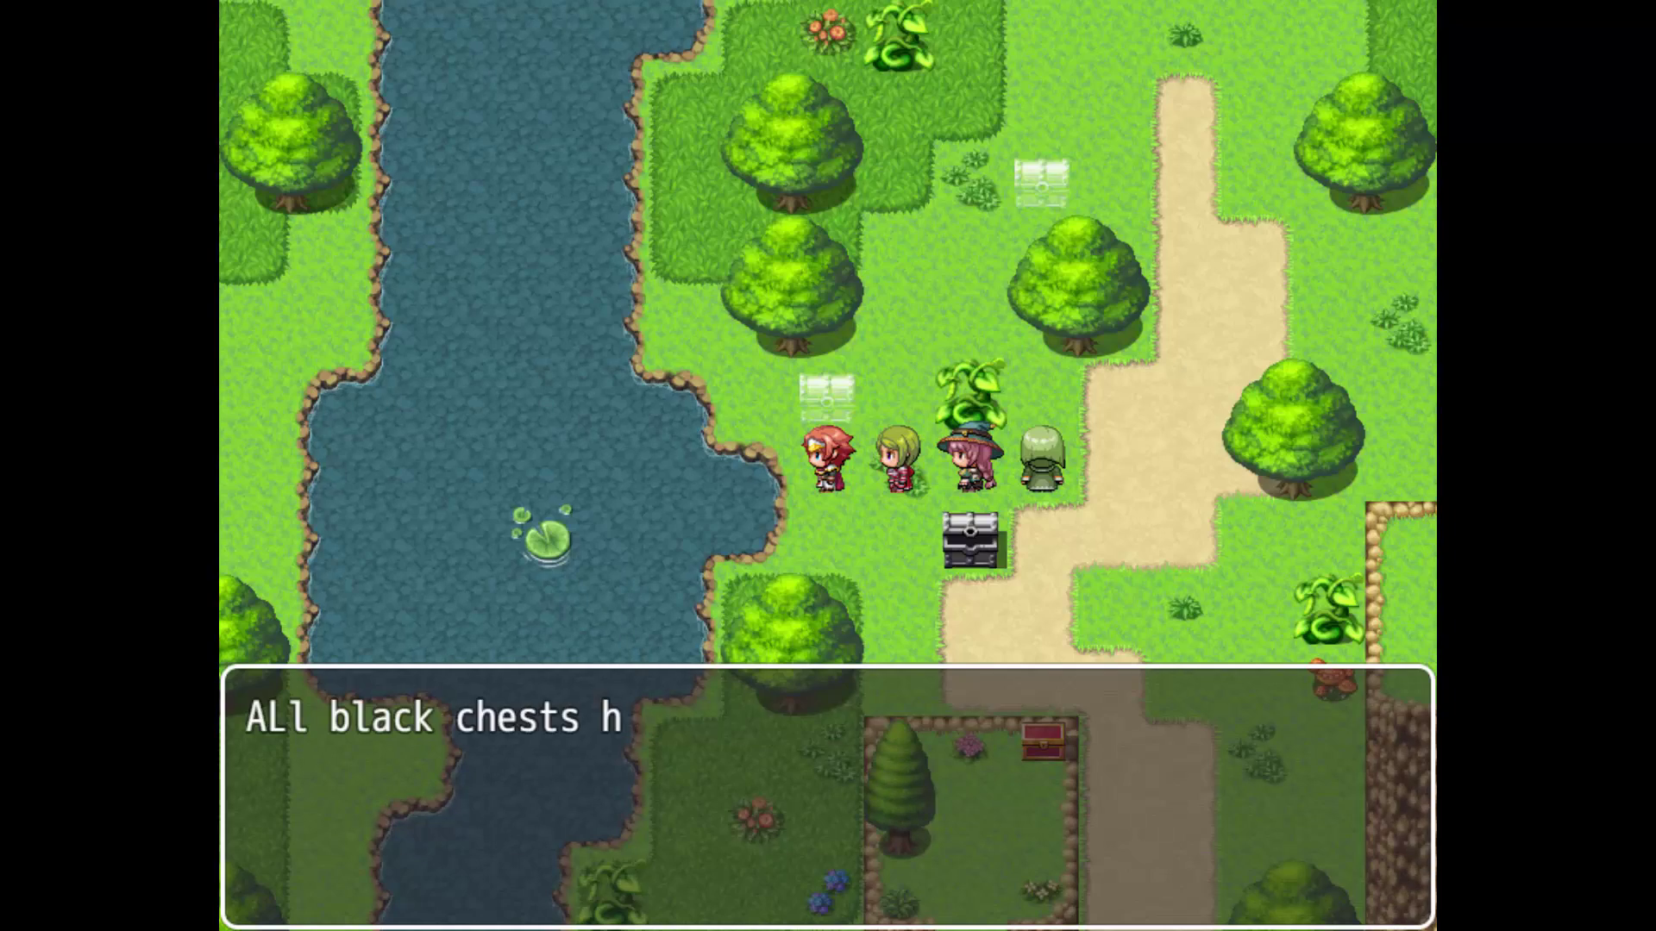
pyautogui.press('Return')
pyautogui.press('Left')
pyautogui.press('Right')
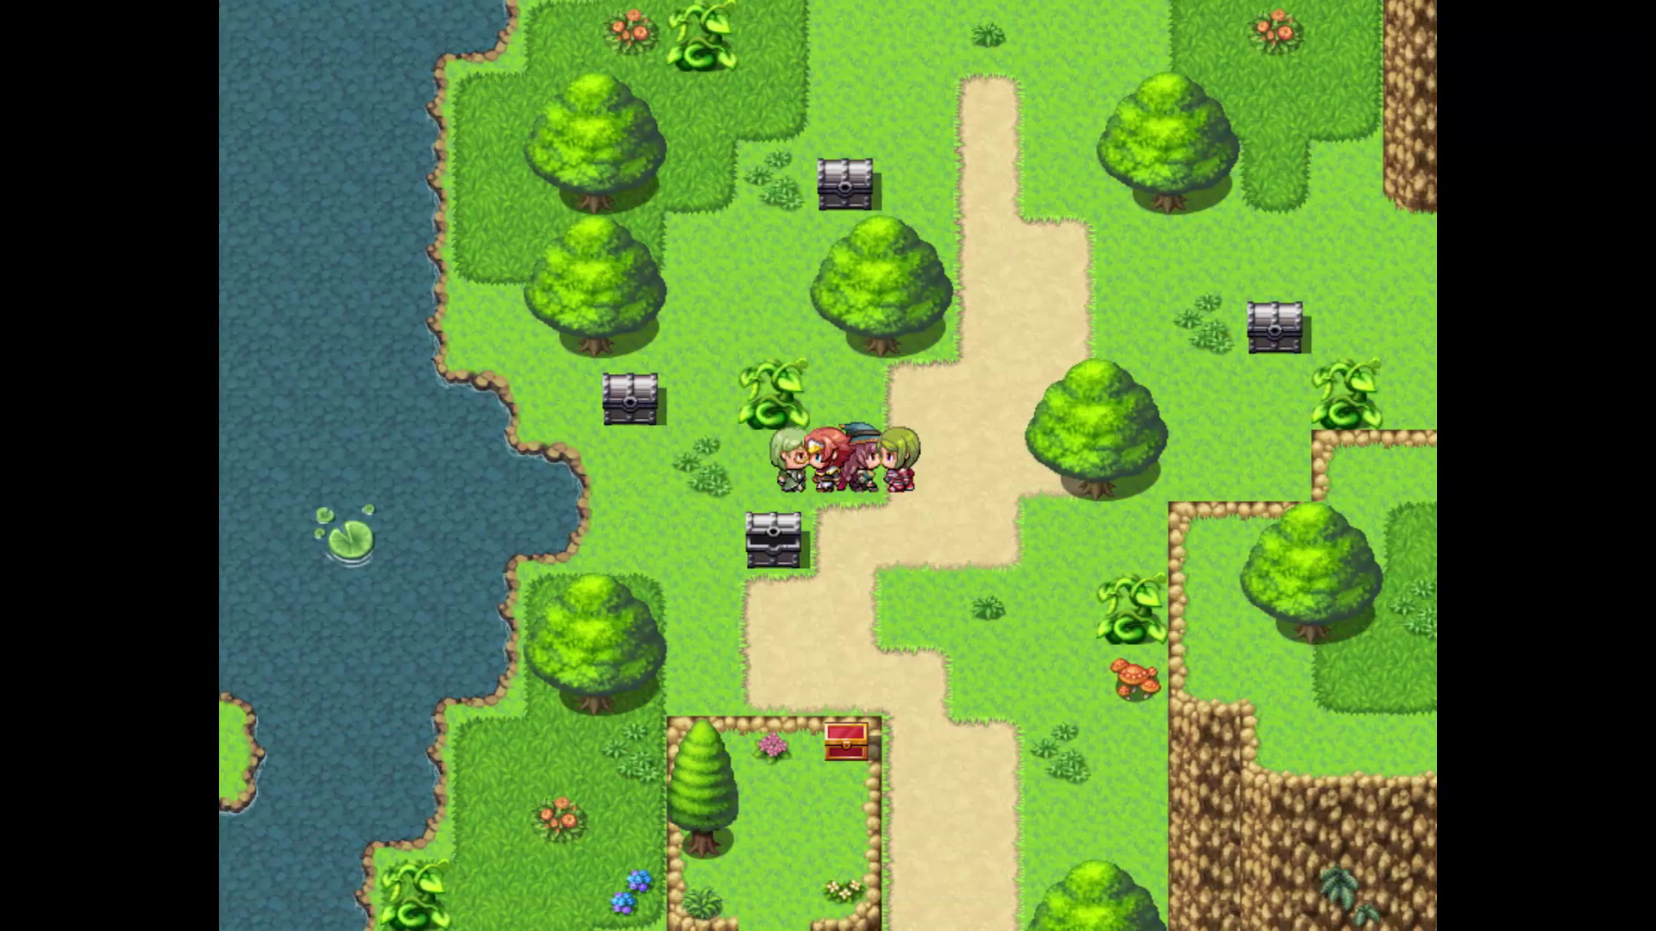
pyautogui.press('Left')
pyautogui.press('Up')
pyautogui.press('Return')
pyautogui.press('Return')
pyautogui.press('Right')
pyautogui.press('Right')
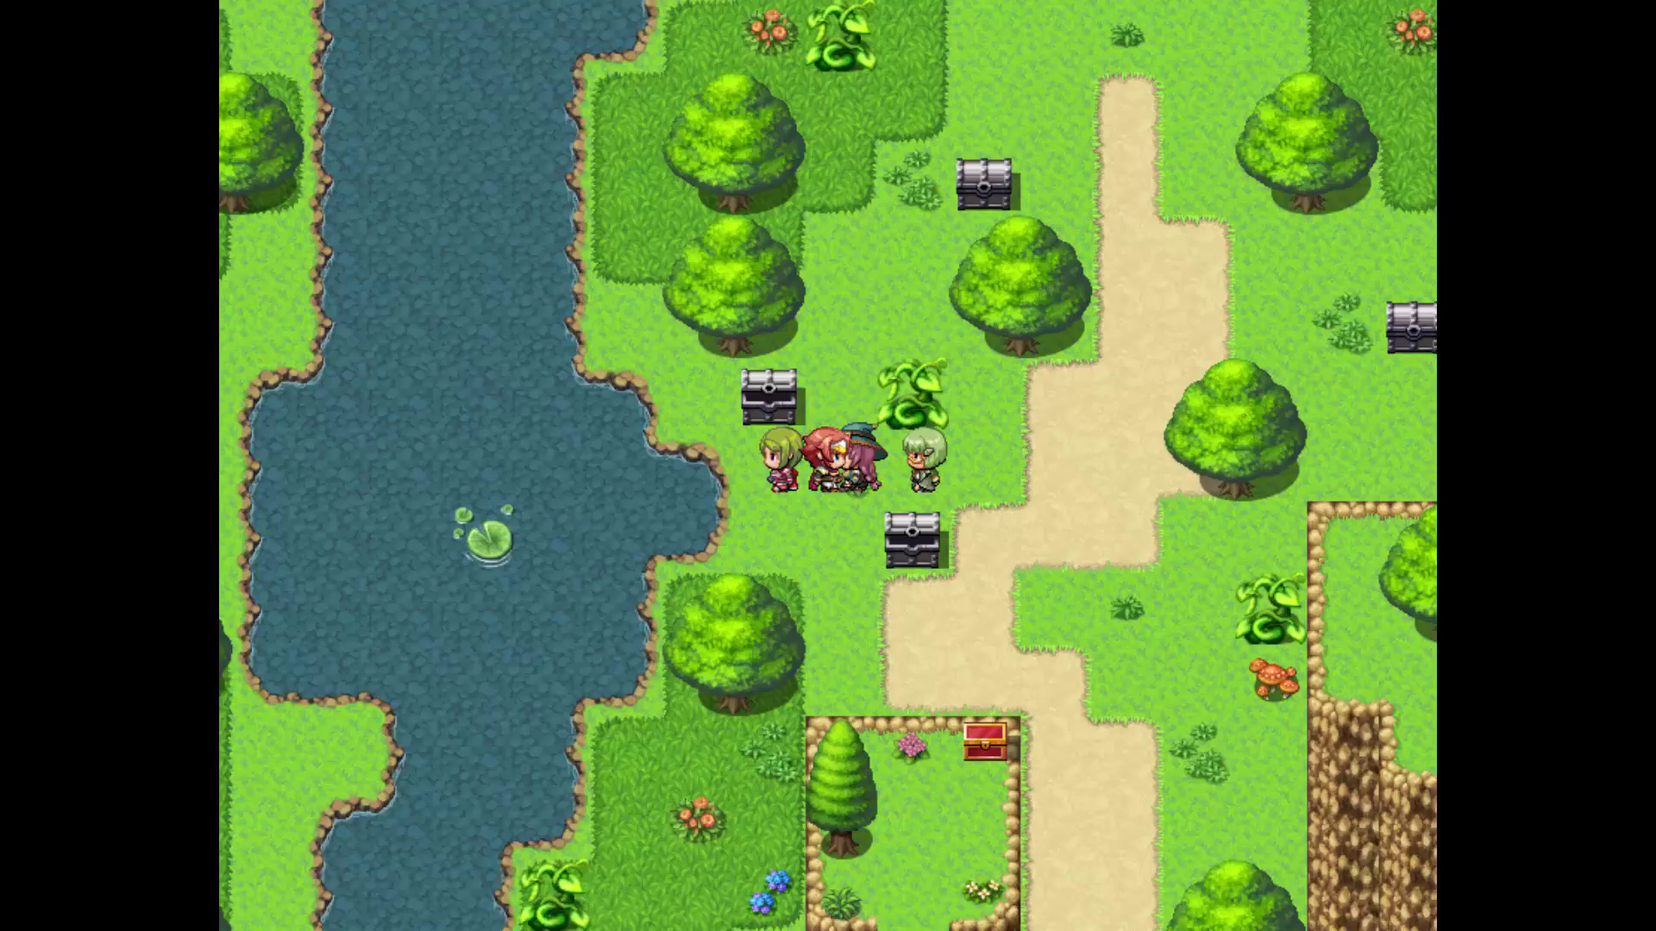
pyautogui.press('Up')
pyautogui.press('Up')
pyautogui.press('Up')
pyautogui.press('Up')
pyautogui.press('Right')
pyautogui.press('Return')
pyautogui.press('Return')
pyautogui.press('Up')
pyautogui.press('Right')
pyautogui.press('Right')
pyautogui.press('Right')
pyautogui.press('Right')
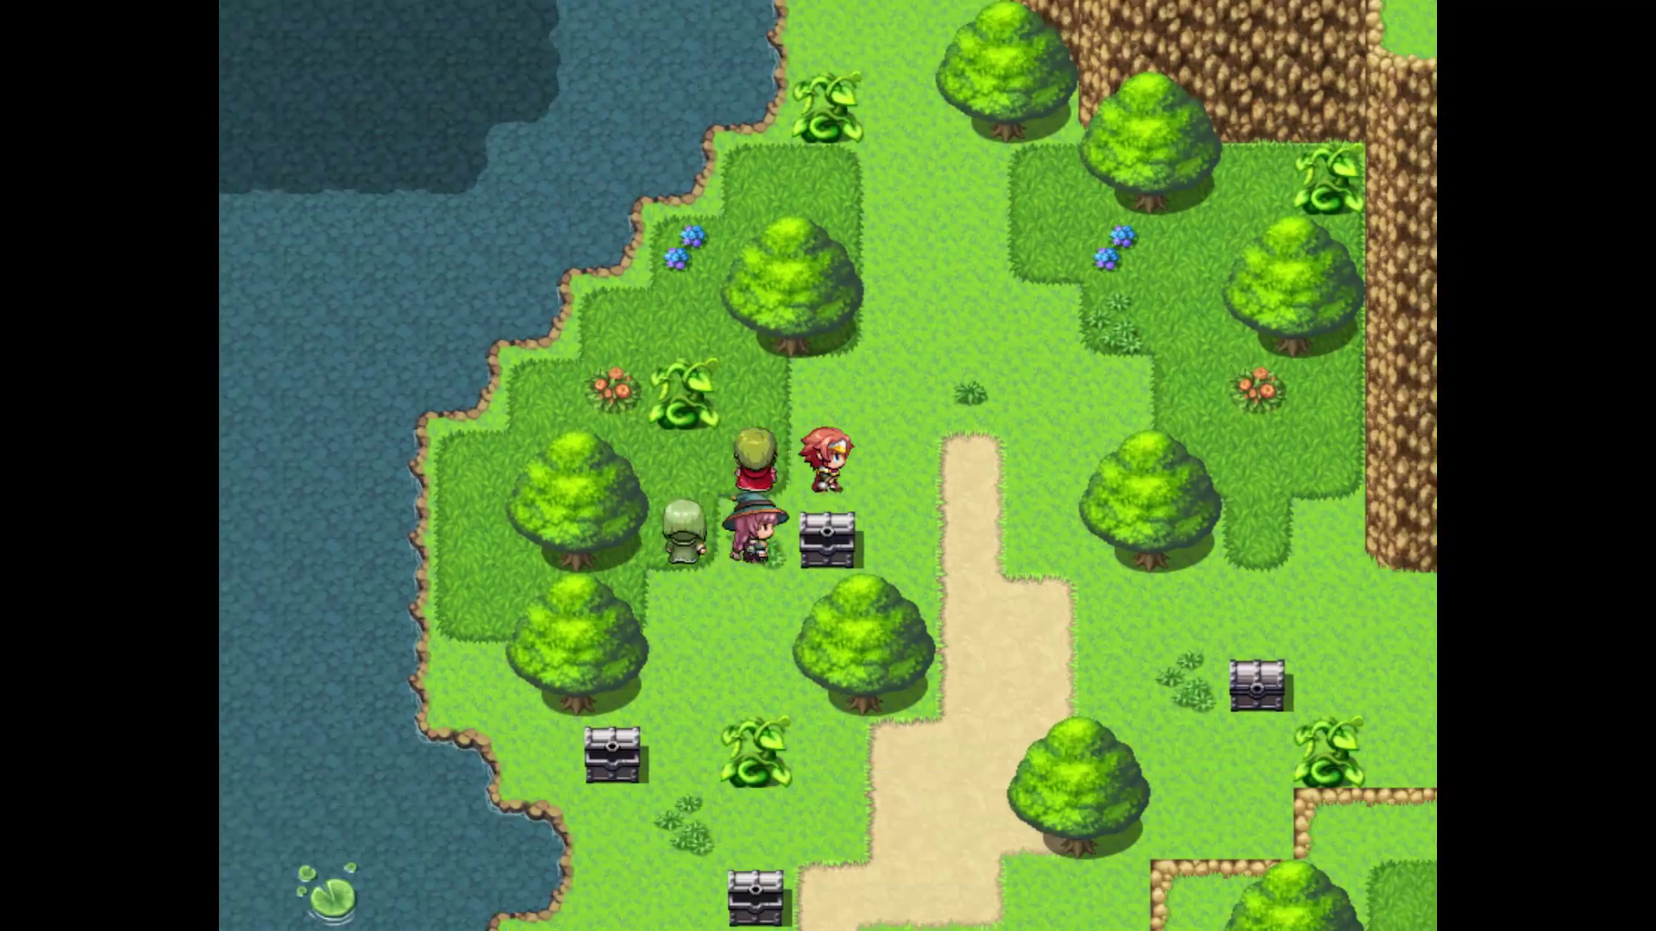
pyautogui.press('Down')
pyautogui.press('Down')
pyautogui.press('Right')
pyautogui.press('Down')
pyautogui.press('Right')
pyautogui.press('Return')
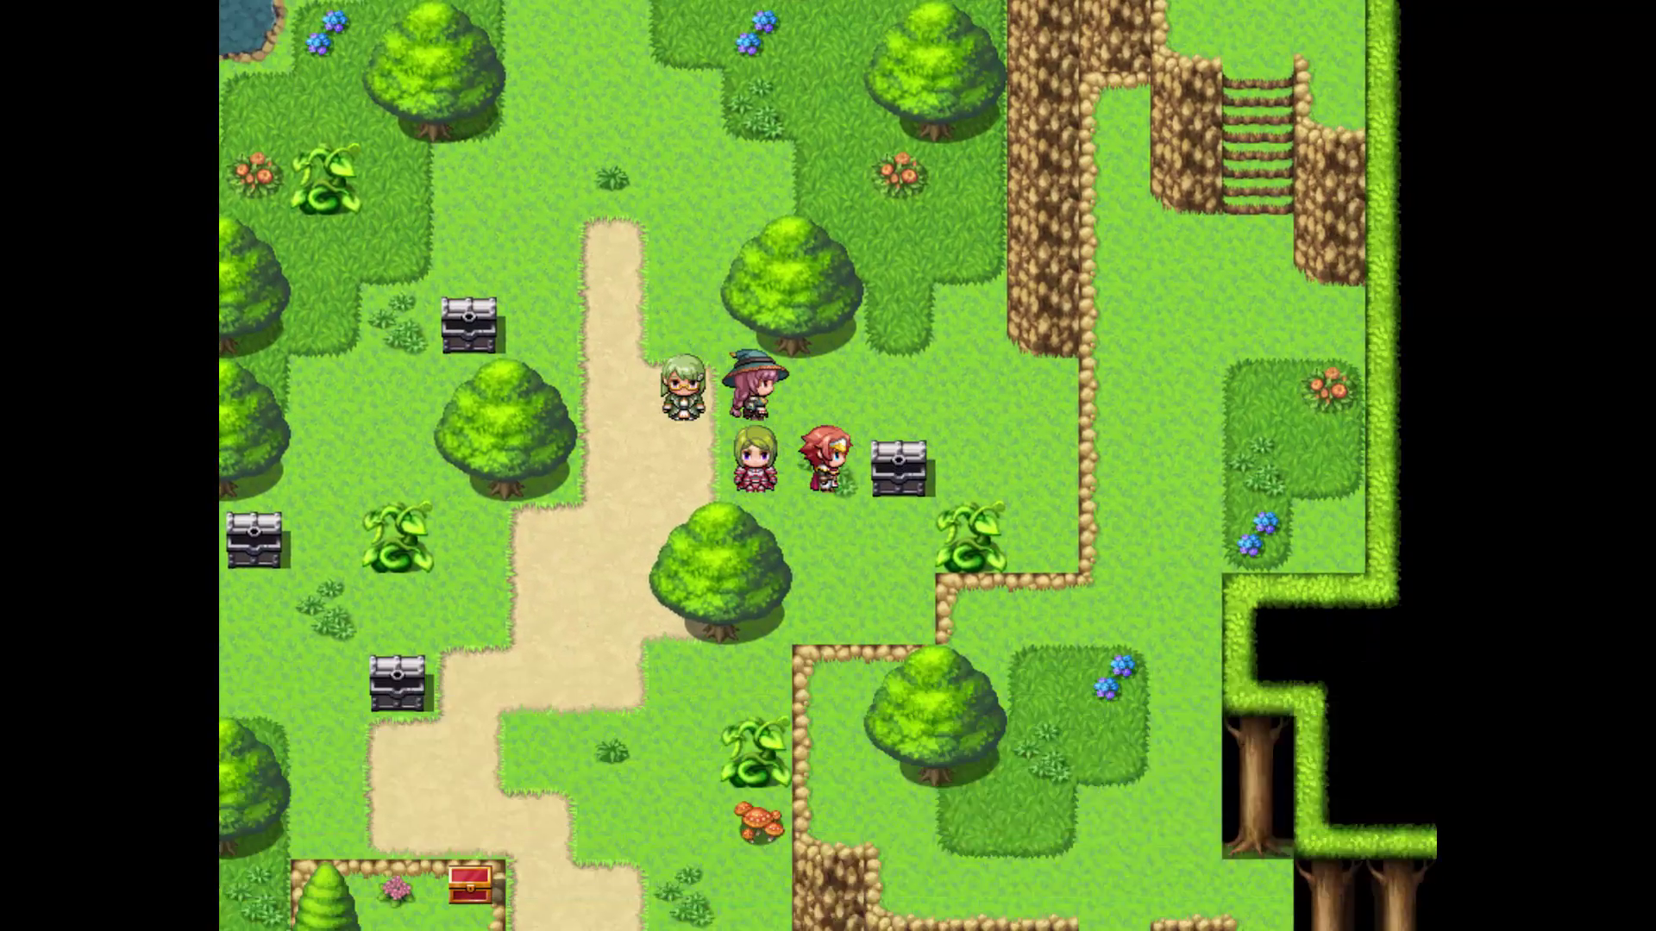
pyautogui.press('Left')
pyautogui.press('Left')
pyautogui.press('Left')
pyautogui.press('Down')
pyautogui.press('Down')
pyautogui.press('Down')
pyautogui.press('Up')
pyautogui.press('Up')
pyautogui.press('Up')
pyautogui.press('Up')
pyautogui.press('Up')
pyautogui.press('Up')
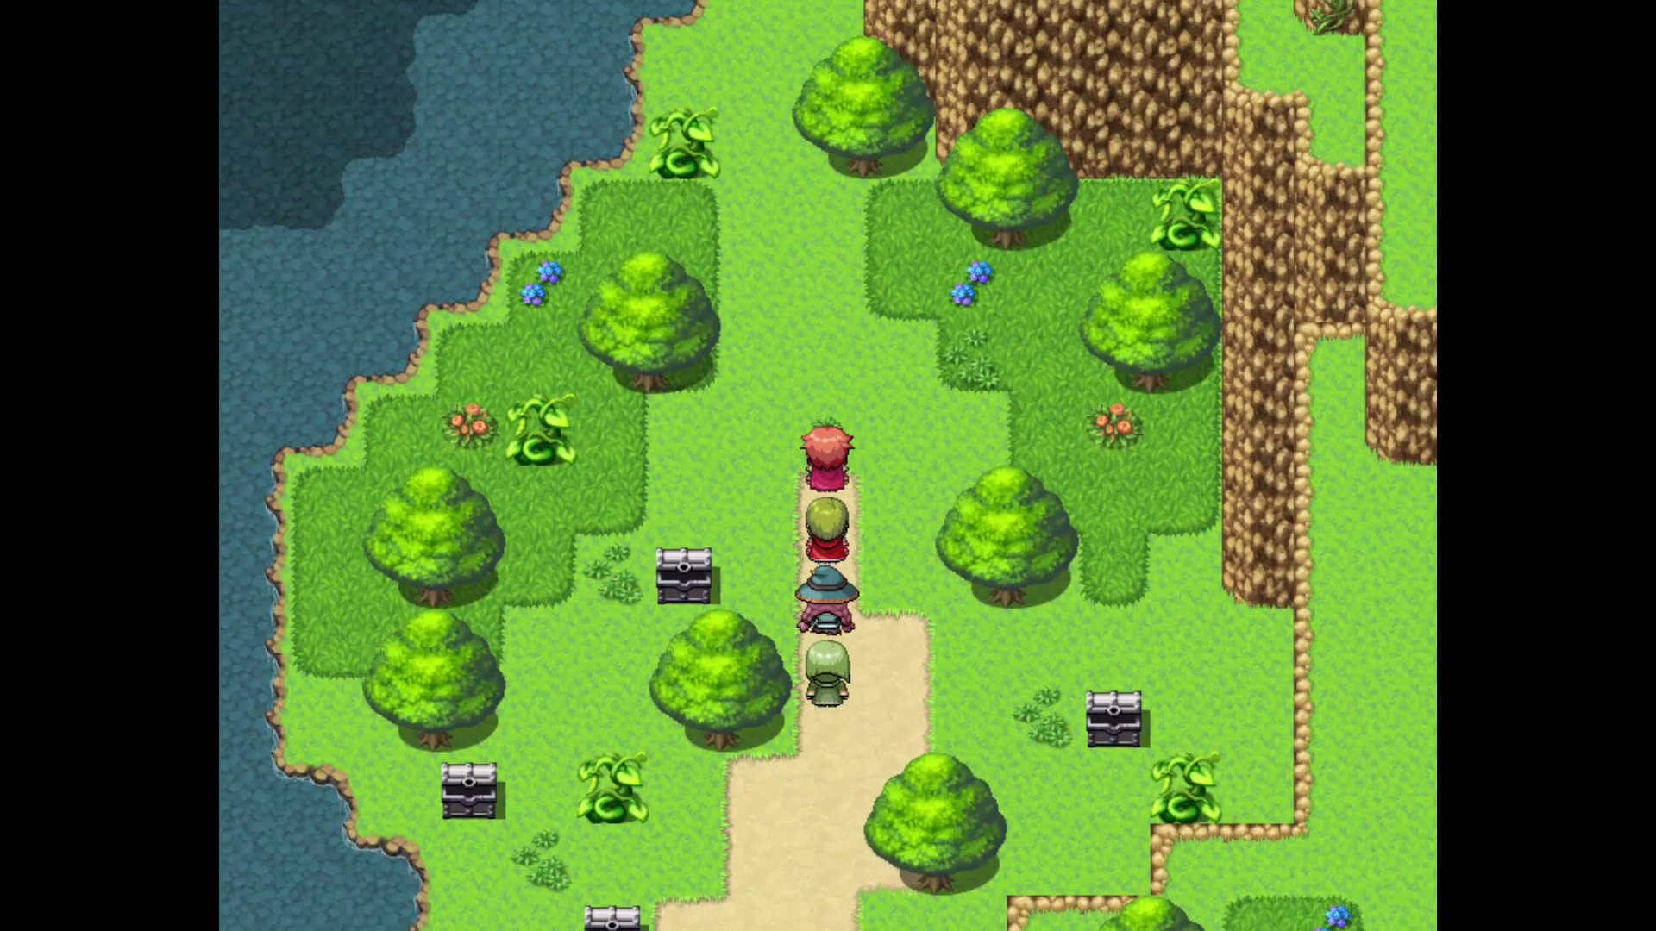
pyautogui.press('Up')
pyautogui.press('Up')
pyautogui.press('Up')
pyautogui.press('Up')
pyautogui.press('Left')
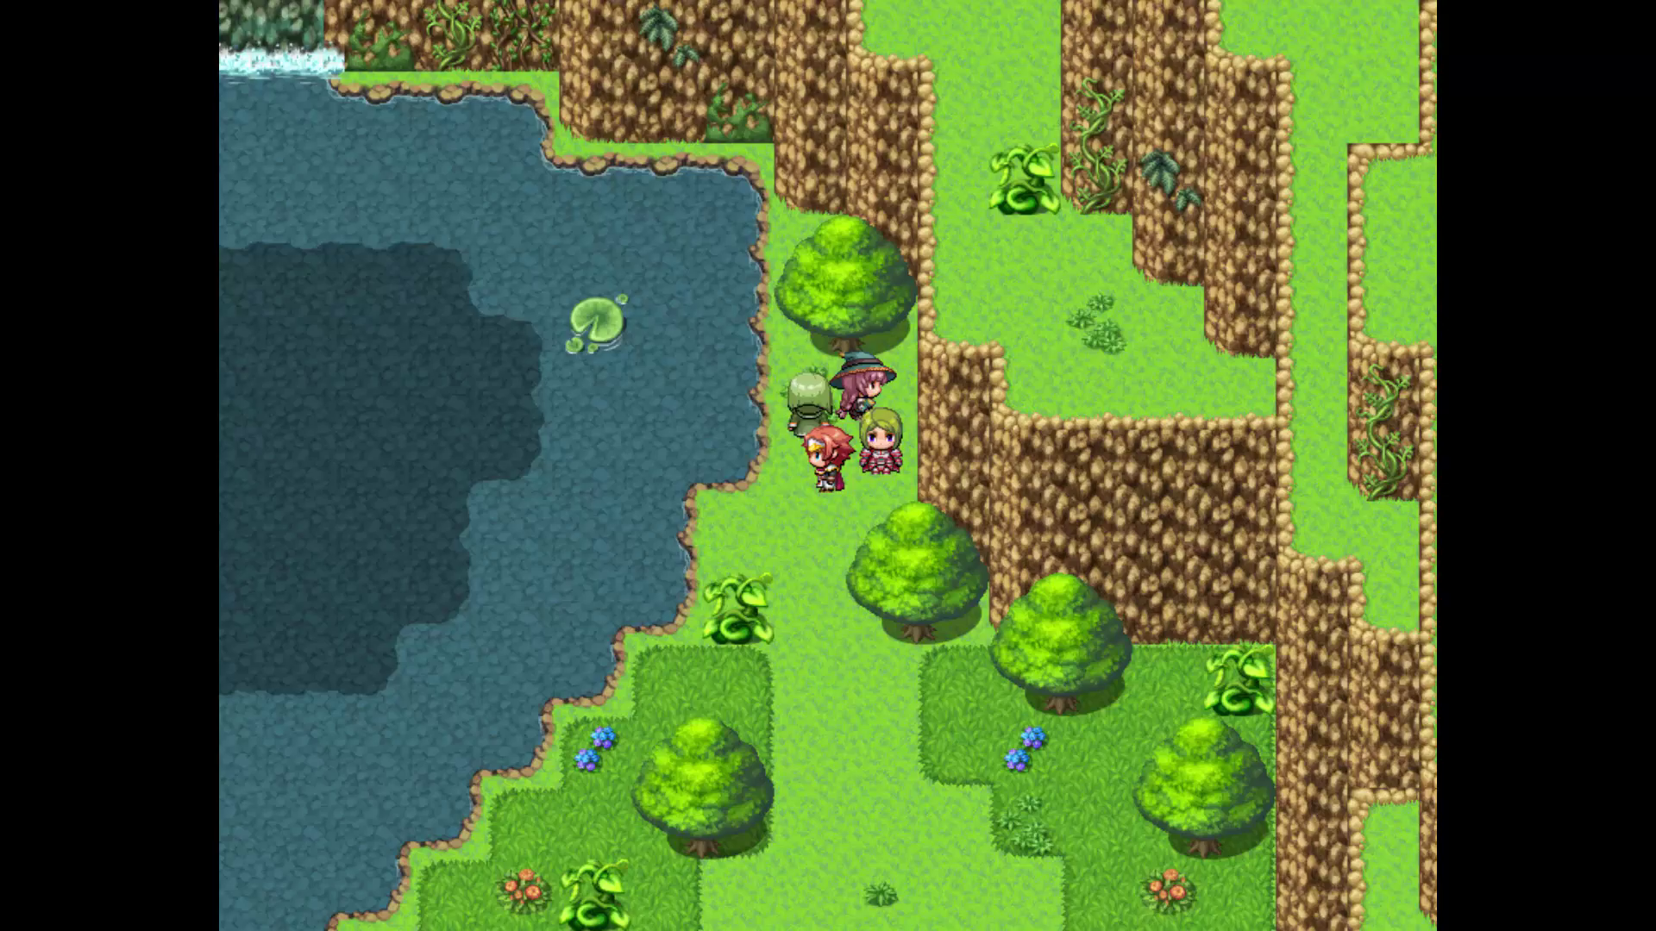
pyautogui.press('Down')
pyautogui.press('Down')
pyautogui.press('Down')
pyautogui.press('Down')
pyautogui.press('Down')
pyautogui.press('Down')
pyautogui.press('Right')
pyautogui.press('Right')
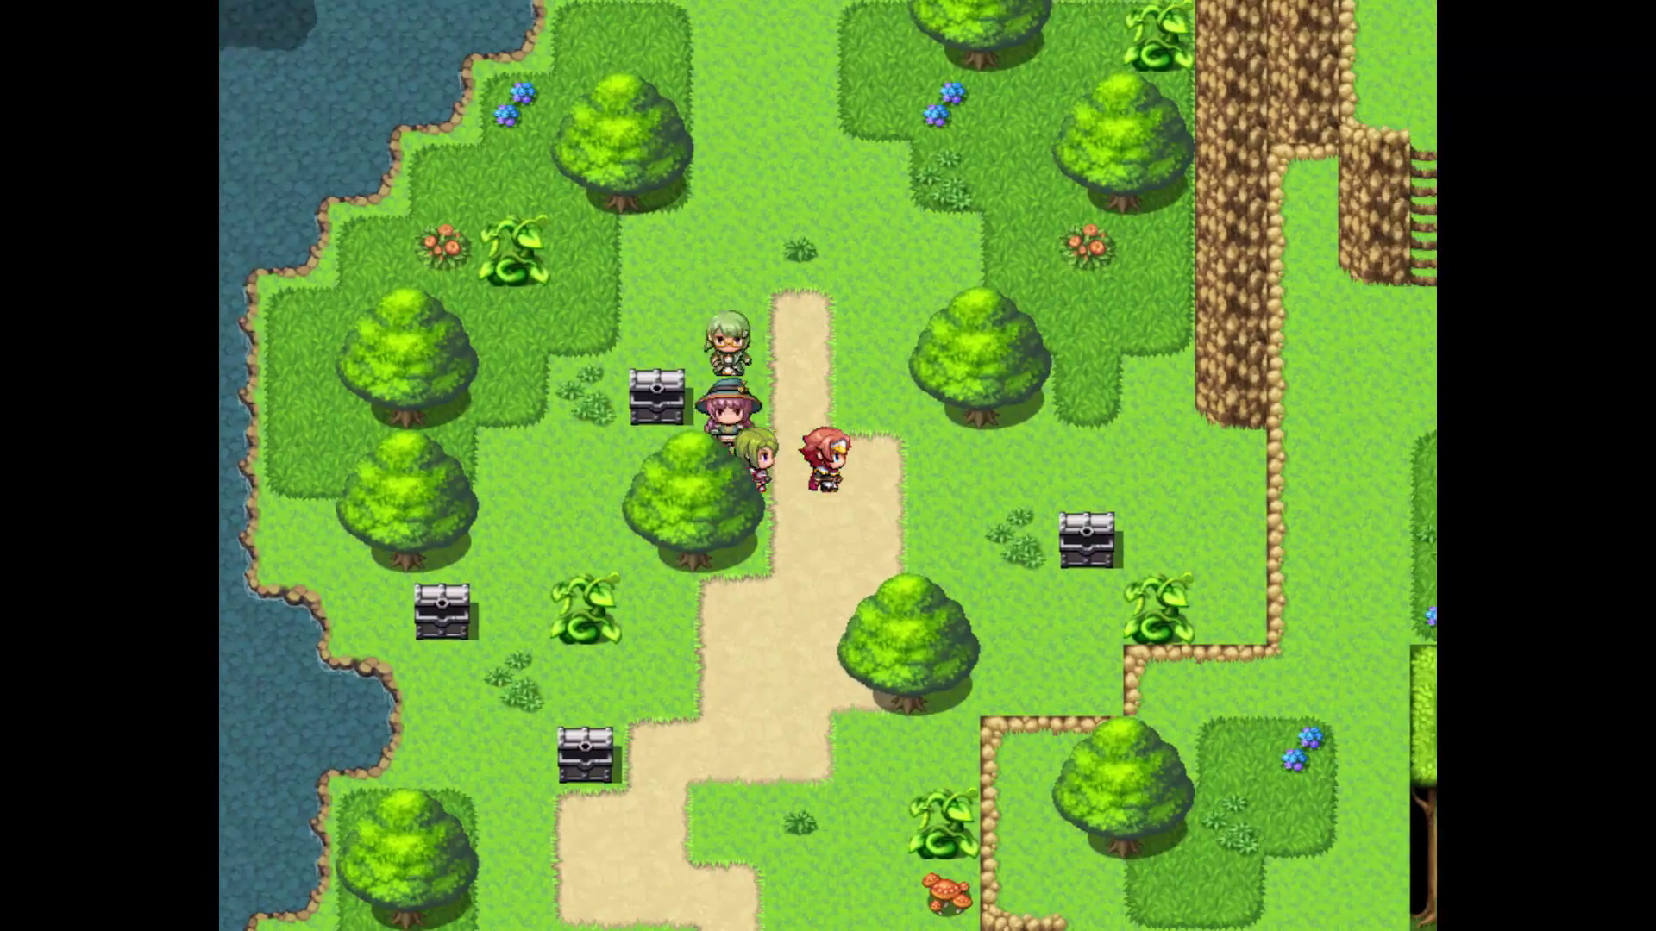
pyautogui.press('Down')
pyautogui.press('Left')
pyautogui.press('Down')
pyautogui.press('Down')
pyautogui.press('Down')
pyautogui.press('Down')
pyautogui.press('Down')
pyautogui.press('Down')
pyautogui.press('Down')
pyautogui.press('Down')
pyautogui.press('Down')
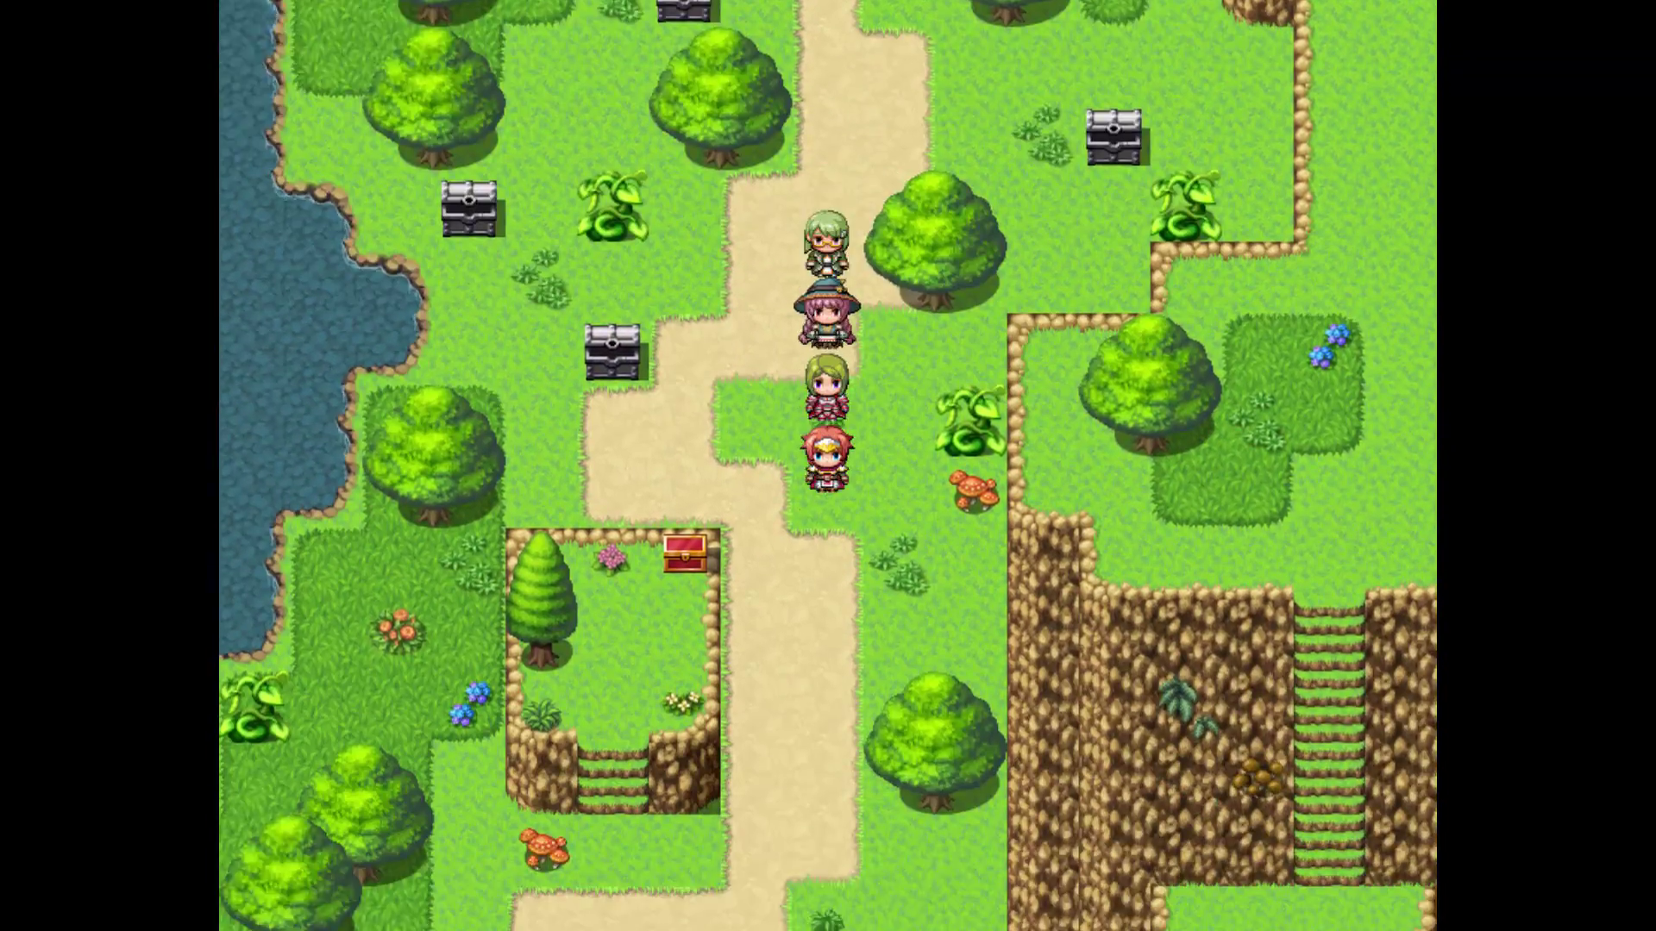
pyautogui.press('Down')
pyautogui.press('Down')
pyautogui.press('Down')
pyautogui.press('Down')
pyautogui.press('Down')
pyautogui.press('Down')
pyautogui.press('Left')
pyautogui.press('Down')
pyautogui.press('Down')
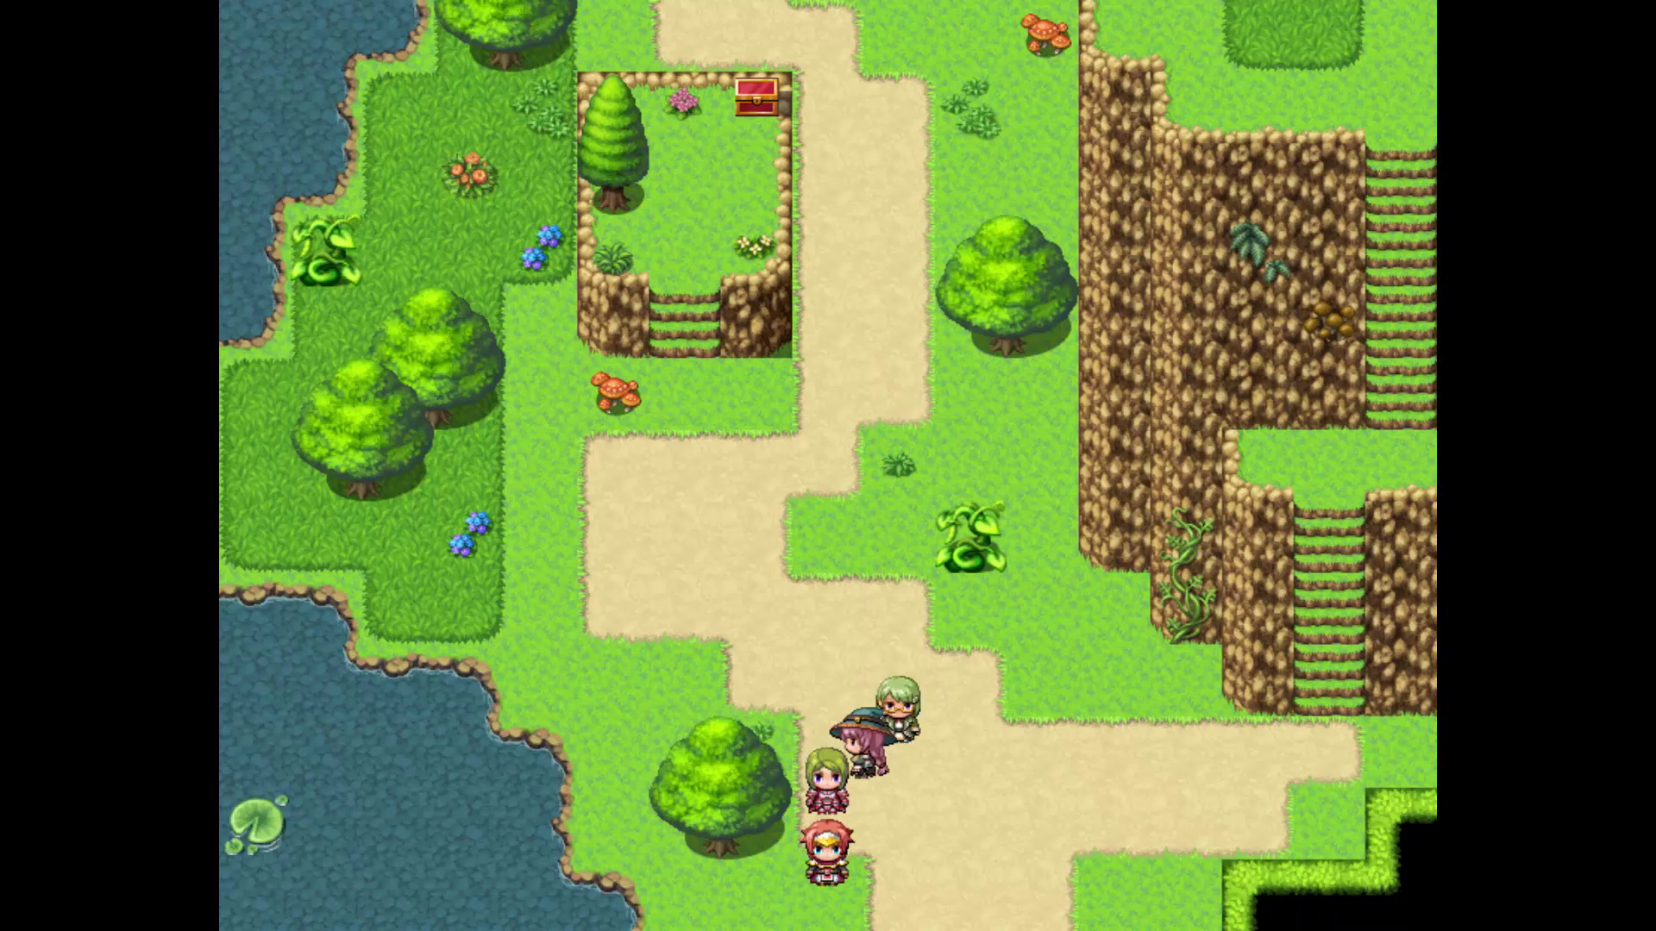
pyautogui.press('Left')
pyautogui.press('Up')
pyautogui.press('Left')
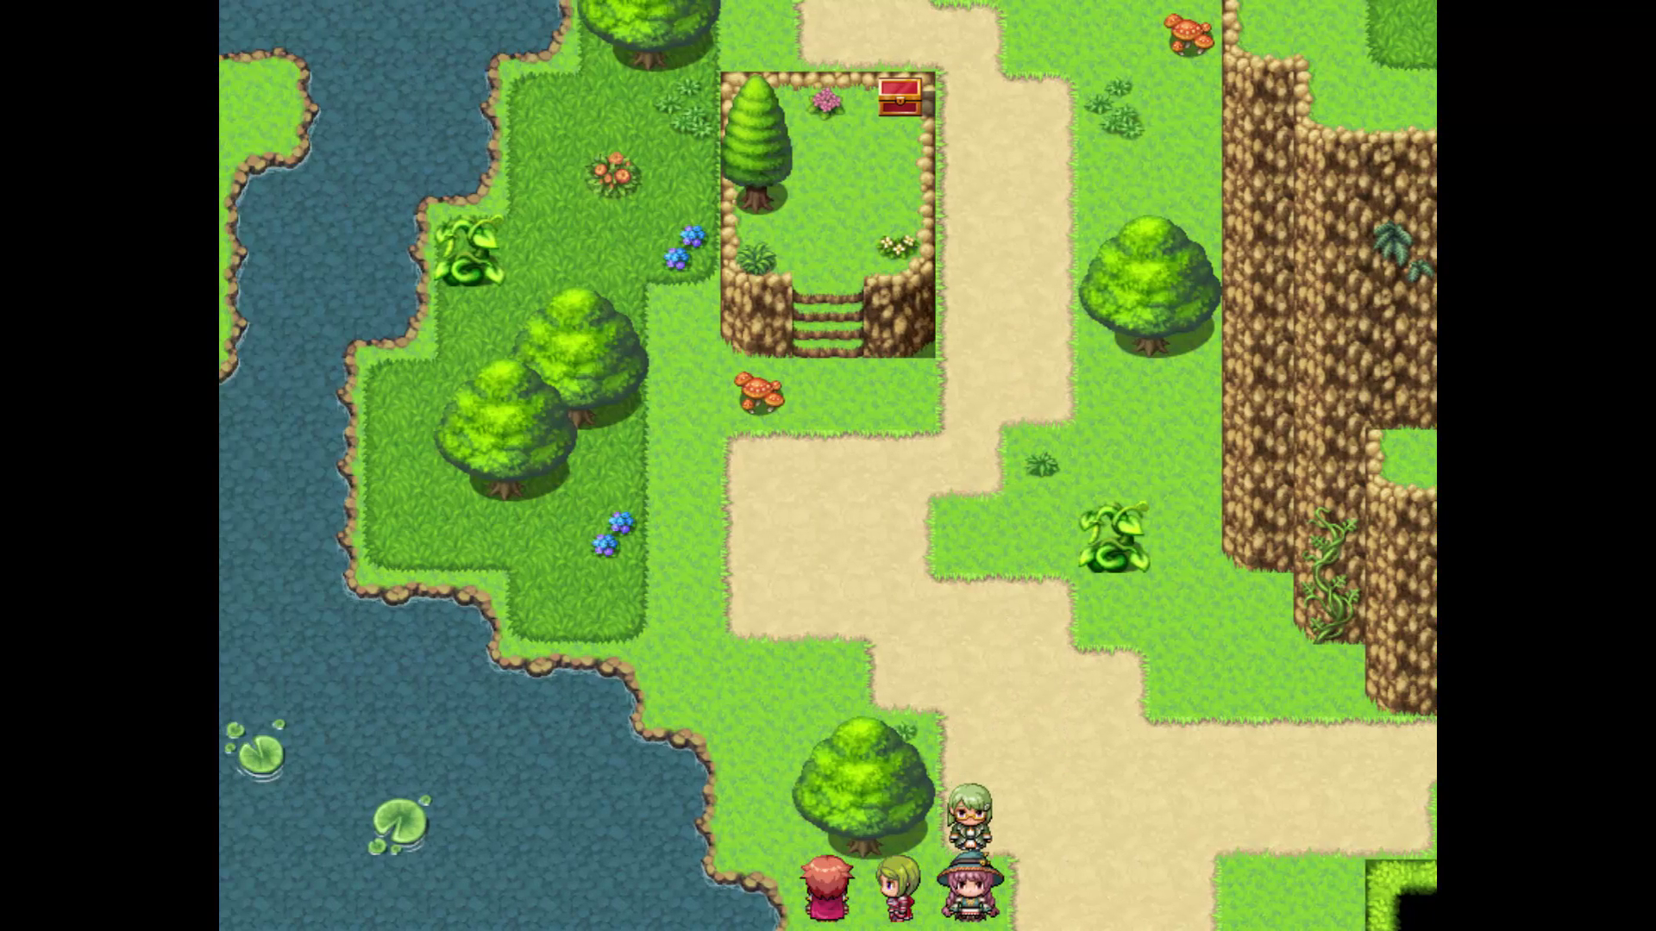
pyautogui.press('Right')
pyautogui.press('Right')
pyautogui.press('Up')
pyautogui.press('Up')
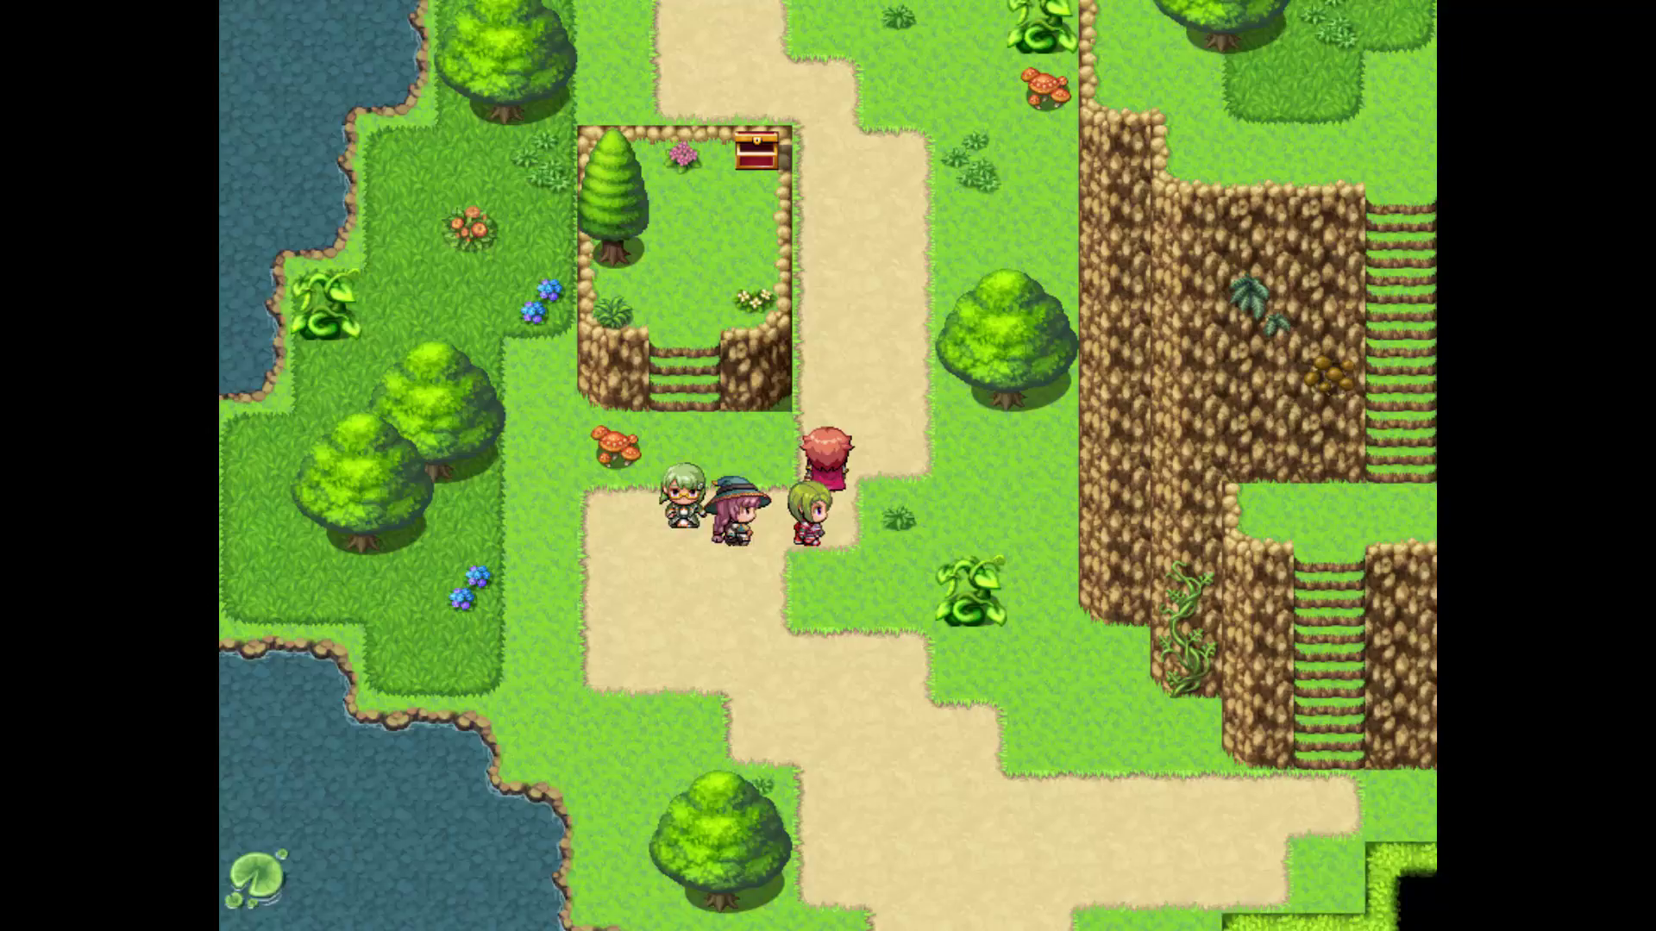
pyautogui.press('Left')
pyautogui.press('Up')
pyautogui.press('Up')
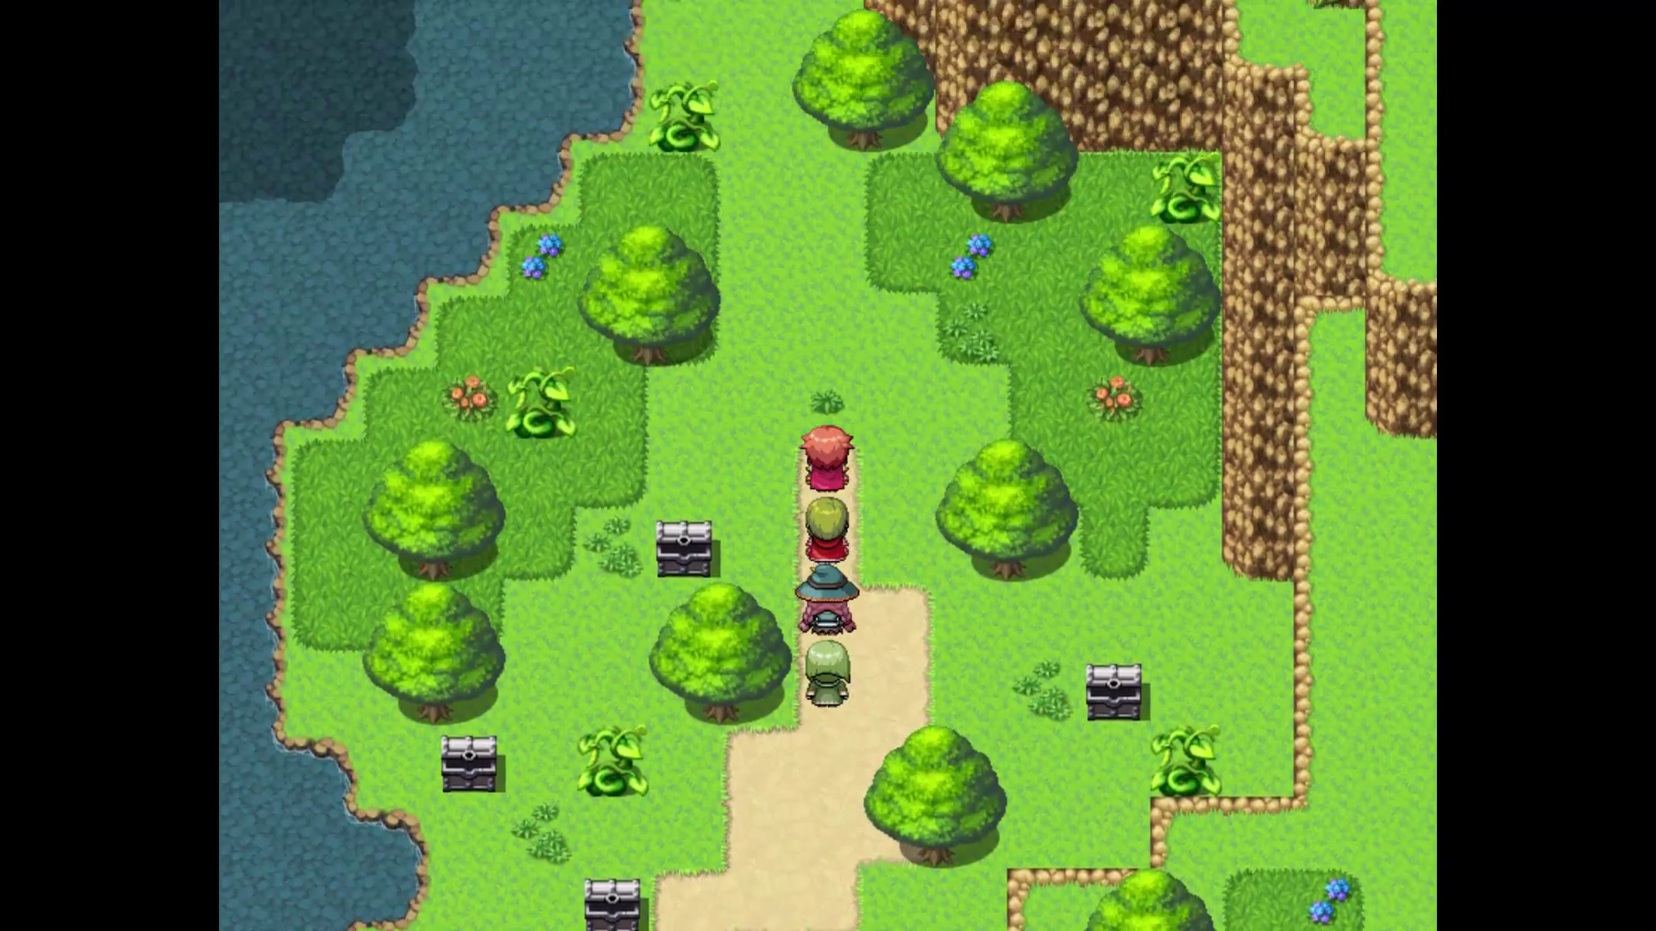
pyautogui.press('Left')
pyautogui.press('Up')
pyautogui.press('Down')
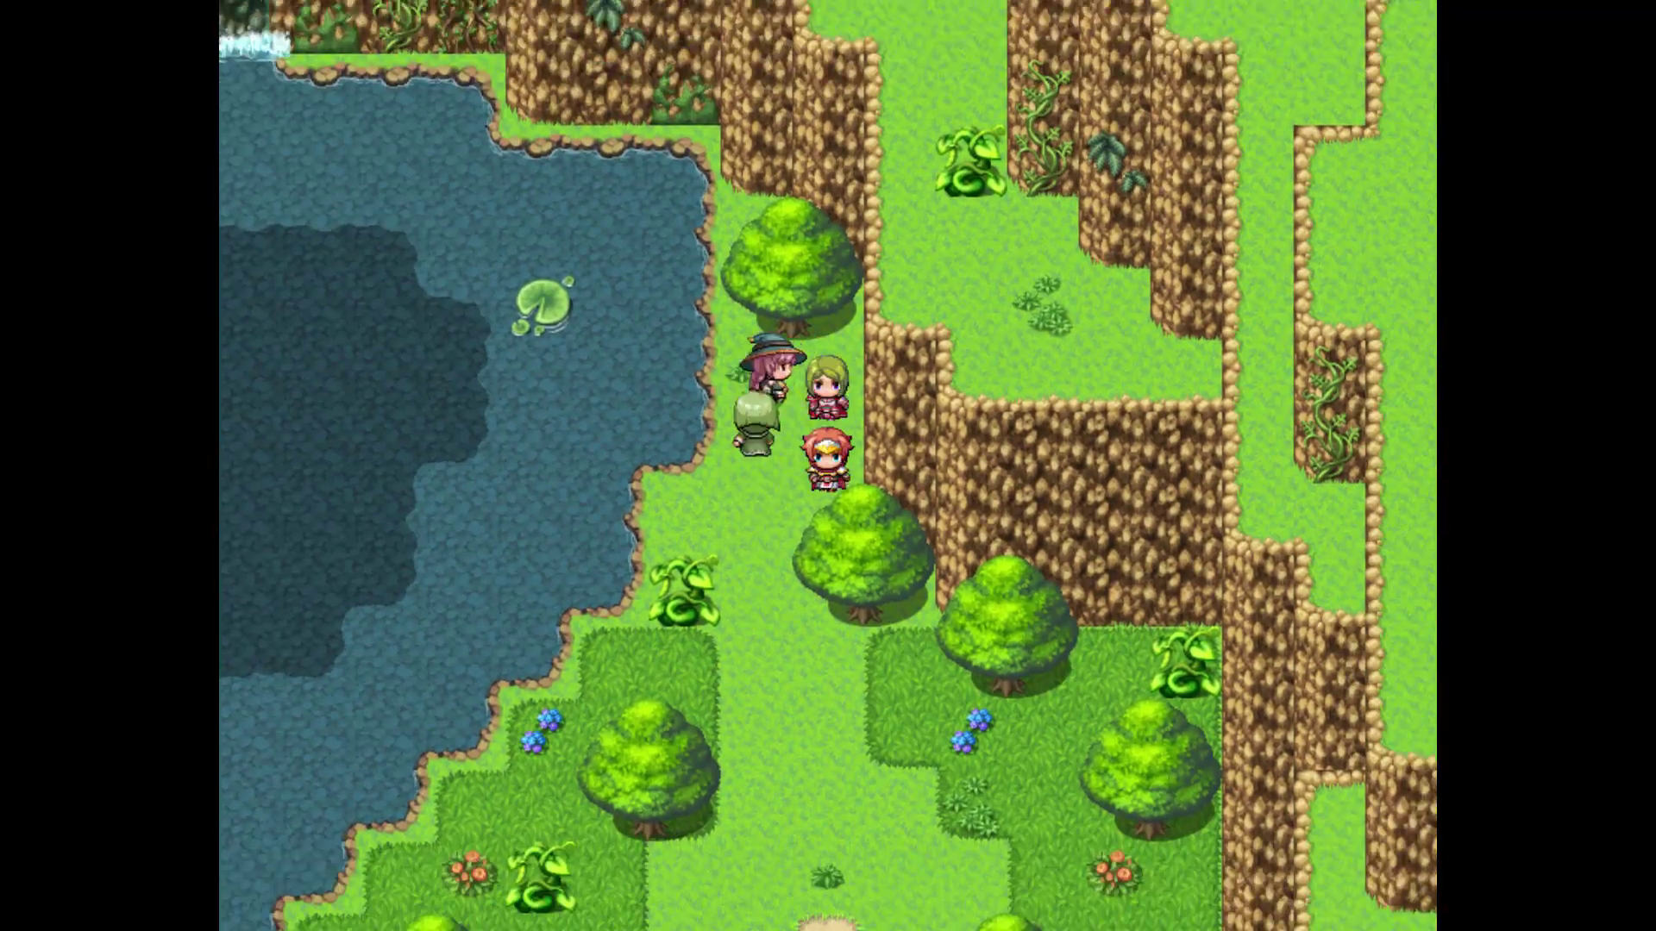
pyautogui.press('Right')
pyautogui.press('Right')
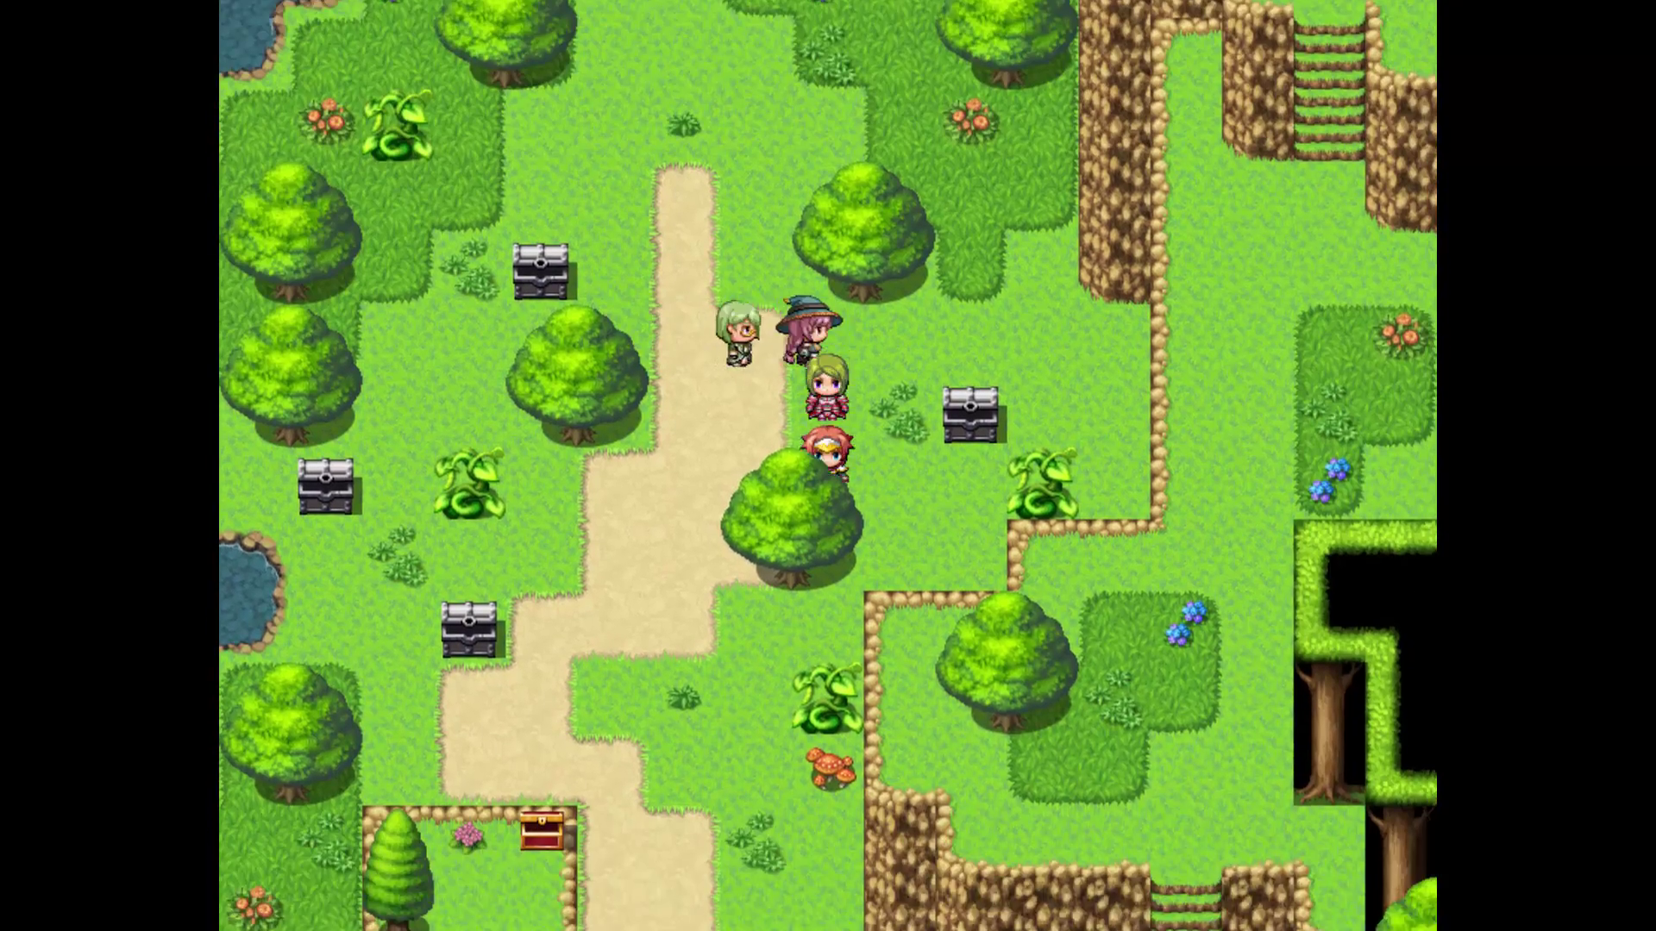
pyautogui.press('Left')
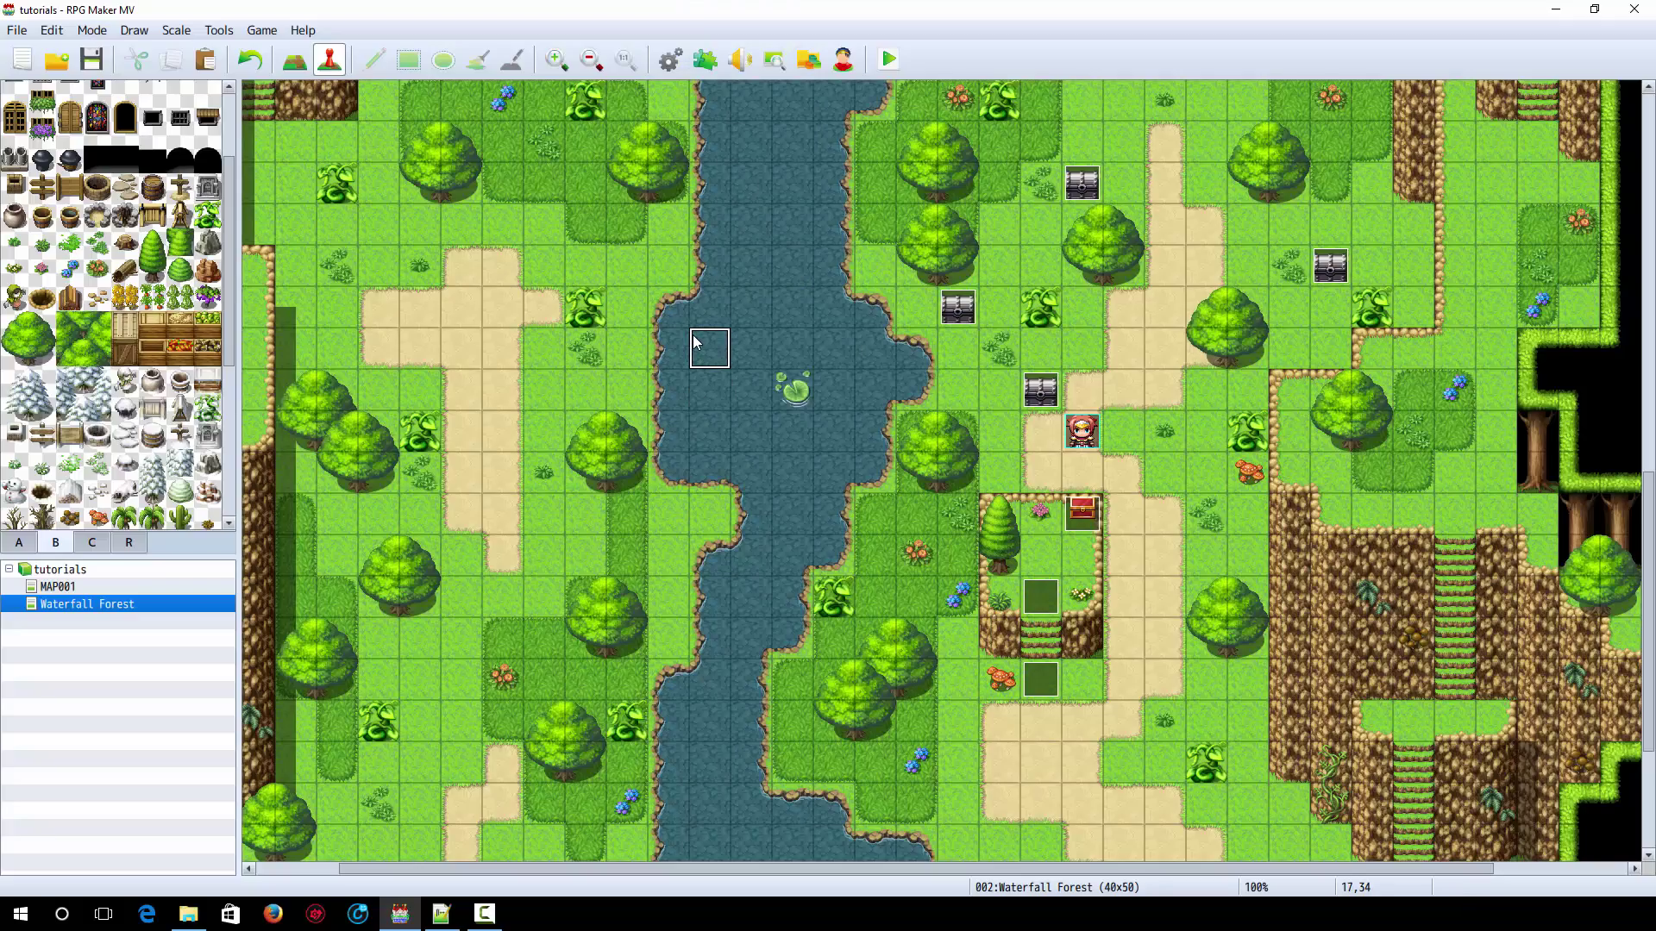